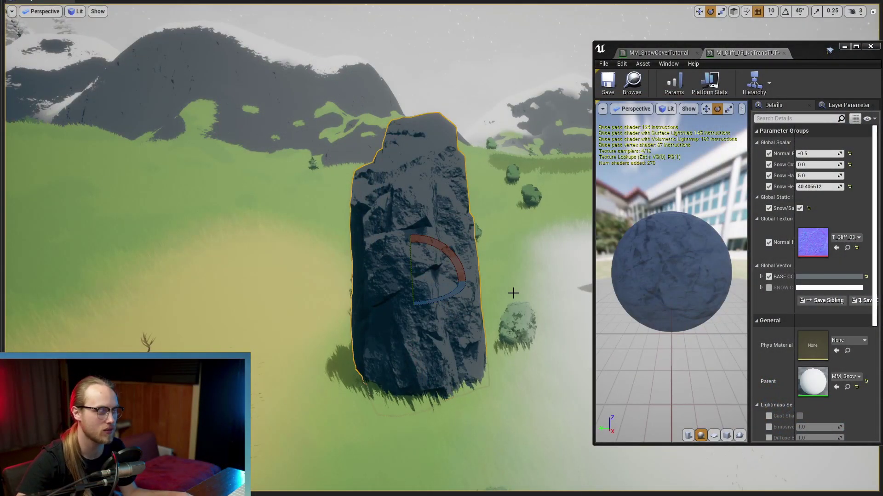
Set the cliff material instance's Snow Coverage Multiplier parameter to 2.0.
{"action": "left_click_drag", "start_coordinate": [803, 166], "coordinate": [829, 164]}
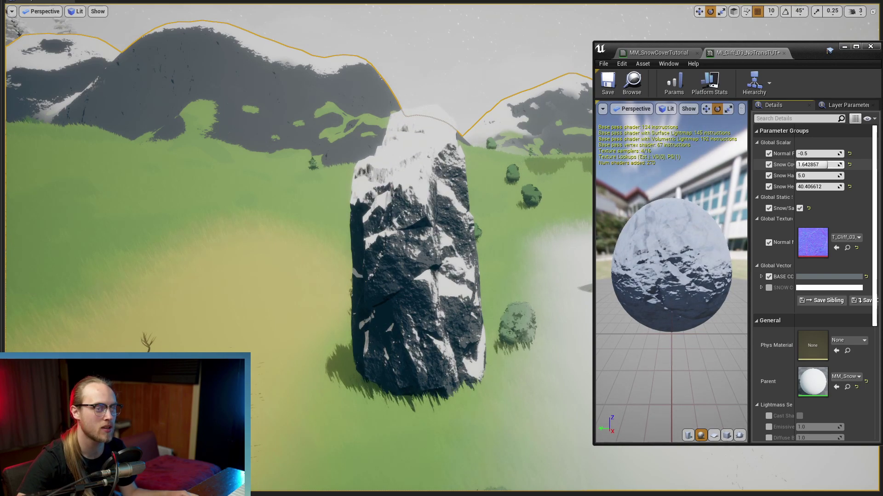
{"action": "type", "text": "2"}
{"action": "key", "text": "Return"}
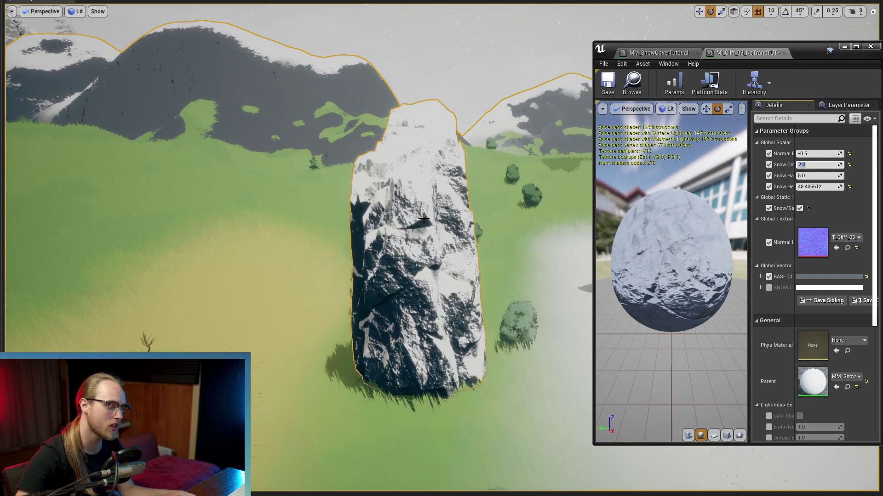
{"action": "scroll", "coordinate": [423, 219], "scroll_direction": "up", "scroll_amount": 2}
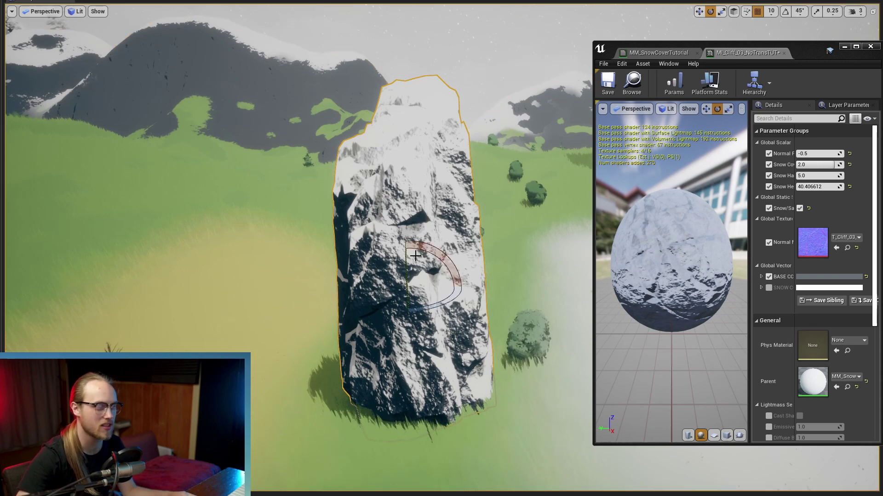
Rotate the cliff rock onto its side and stand it upright again, examining how the snow follows its upward faces.
{"action": "right_click_drag", "start_coordinate": [427, 255], "coordinate": [427, 255]}
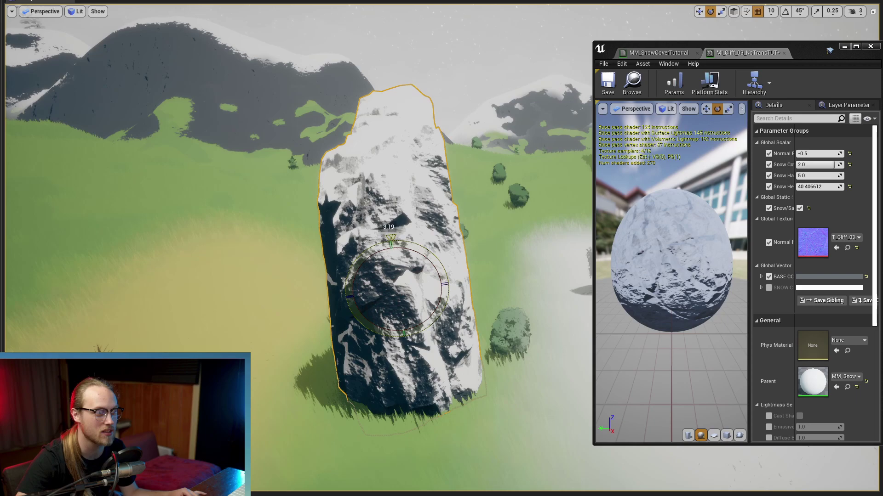
{"action": "left_click_drag", "start_coordinate": [391, 239], "coordinate": [478, 257]}
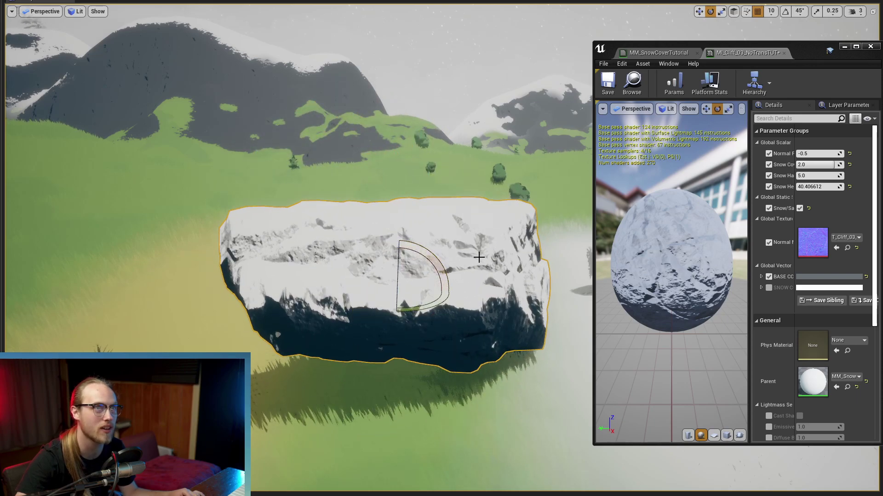
{"action": "right_click_drag", "start_coordinate": [478, 258], "coordinate": [501, 256]}
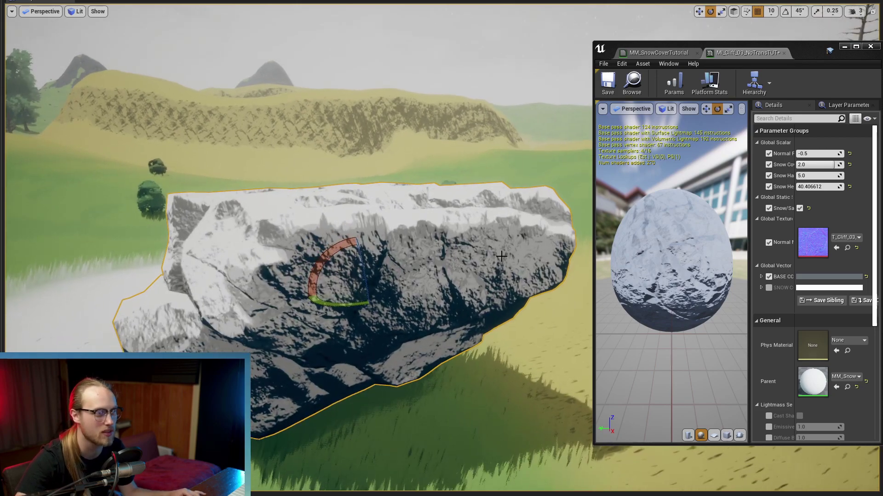
{"action": "left_click_drag", "start_coordinate": [324, 258], "coordinate": [290, 297]}
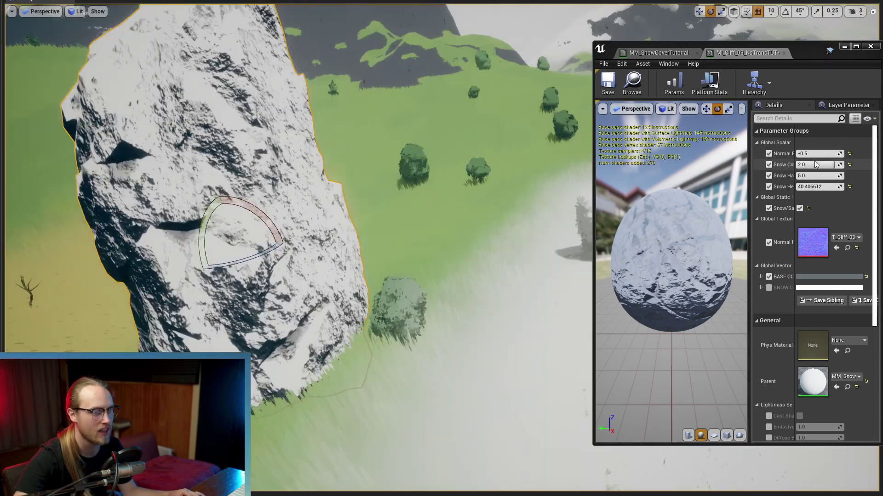
Fine-tune the Snow Coverage Multiplier to about 1.88 while checking the snow on the rock from several angles.
{"action": "mouse_move", "coordinate": [818, 164]}
{"action": "left_mouse_down"}
{"action": "mouse_move", "coordinate": [805, 164]}
{"action": "mouse_move", "coordinate": [820, 164]}
{"action": "left_mouse_up"}
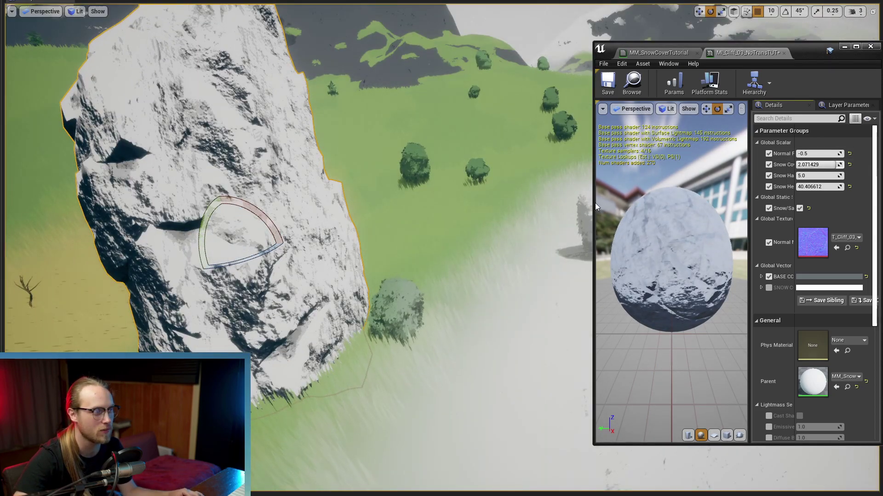
{"action": "right_click_drag", "start_coordinate": [501, 248], "coordinate": [501, 249]}
{"action": "left_click_drag", "start_coordinate": [821, 165], "coordinate": [818, 164]}
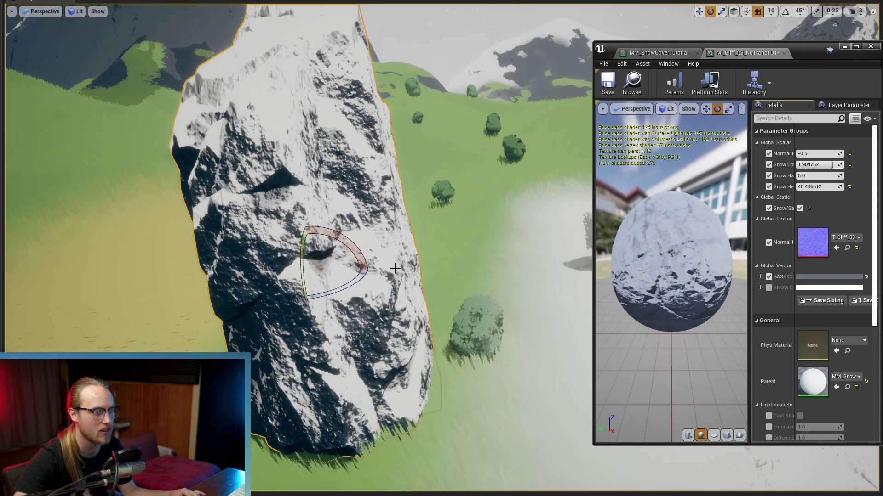
{"action": "right_click_drag", "start_coordinate": [396, 268], "coordinate": [412, 252]}
{"action": "mouse_move", "coordinate": [828, 165]}
{"action": "left_mouse_down"}
{"action": "mouse_move", "coordinate": [817, 164]}
{"action": "mouse_move", "coordinate": [839, 165]}
{"action": "mouse_move", "coordinate": [820, 165]}
{"action": "mouse_move", "coordinate": [832, 164]}
{"action": "left_mouse_up"}
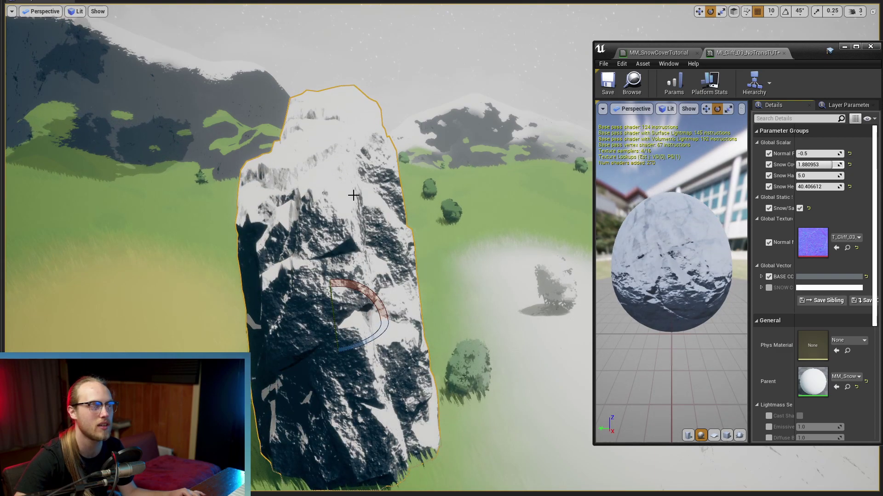
{"action": "right_click_drag", "start_coordinate": [358, 197], "coordinate": [377, 224]}
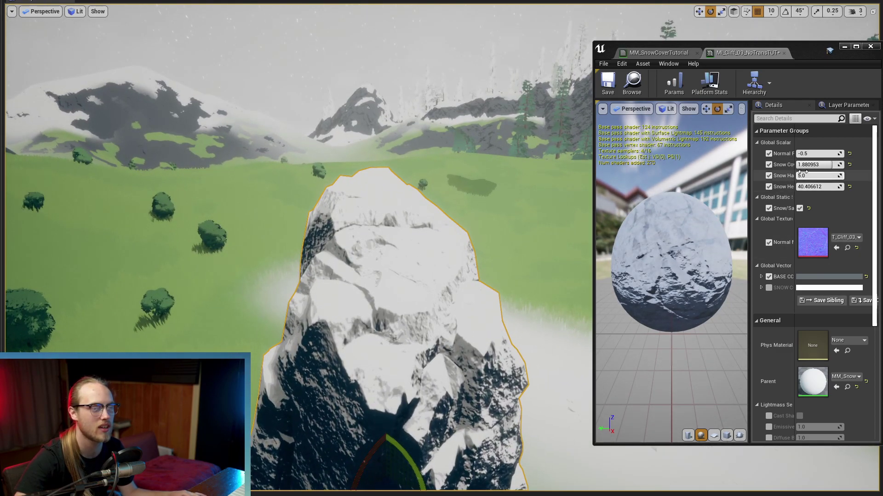
{"action": "mouse_move", "coordinate": [822, 165]}
{"action": "left_mouse_down"}
{"action": "mouse_move", "coordinate": [810, 165]}
{"action": "mouse_move", "coordinate": [838, 164]}
{"action": "mouse_move", "coordinate": [825, 164]}
{"action": "left_mouse_up"}
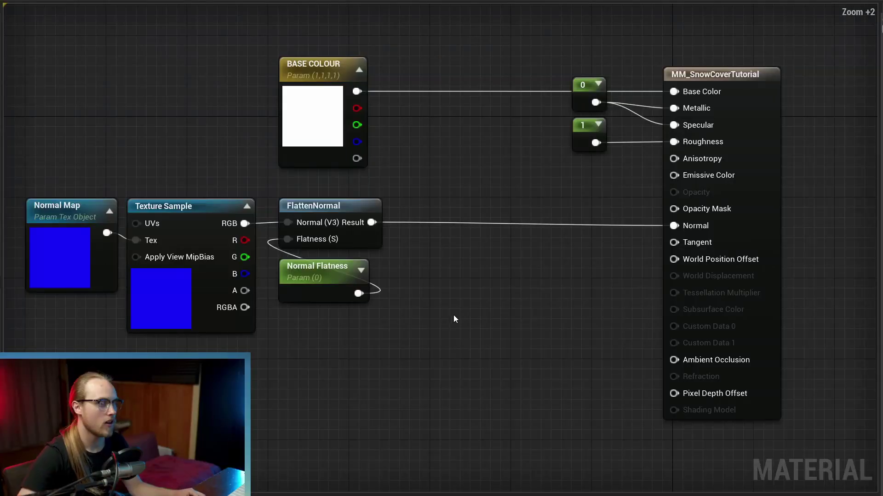
Examine the starting MM_SnowCoverTutorial graph: the BASE COLOUR parameter, the 0 and 1 constants, and the flattened normal map nodes.
{"action": "scroll", "coordinate": [464, 319], "scroll_direction": "up", "scroll_amount": 2}
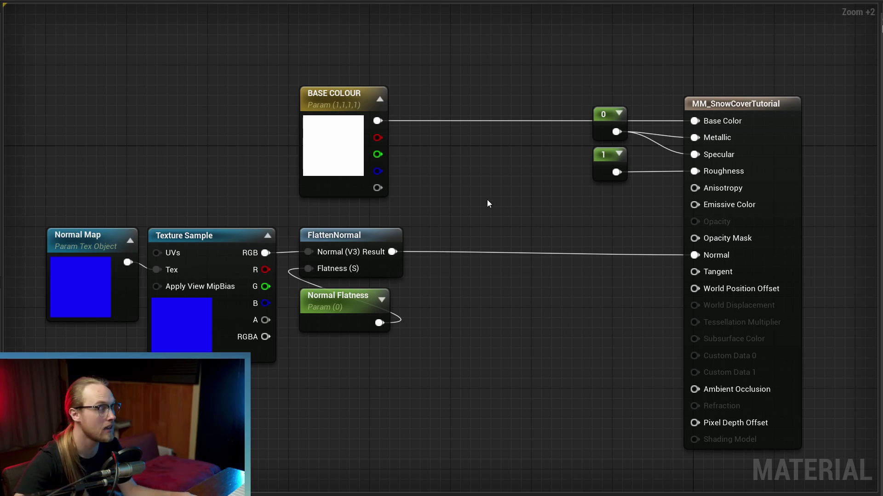
{"action": "right_click_drag", "start_coordinate": [488, 202], "coordinate": [508, 183]}
{"action": "left_click", "coordinate": [368, 155]}
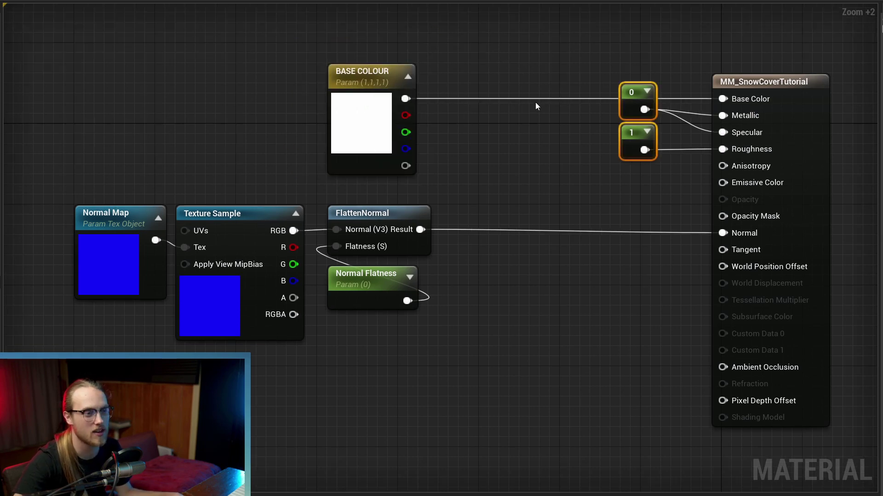
{"action": "right_click_drag", "start_coordinate": [532, 136], "coordinate": [486, 157]}
{"action": "left_click", "coordinate": [583, 146]}
{"action": "left_click", "coordinate": [202, 326]}
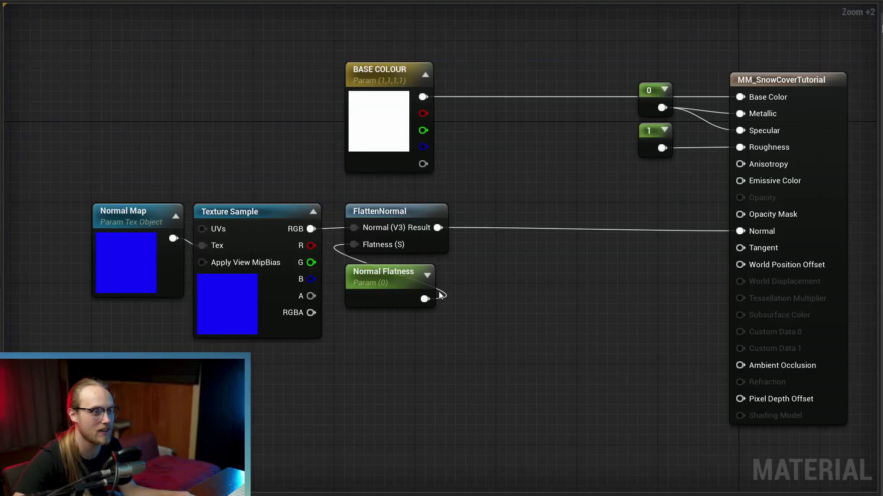
{"action": "scroll", "coordinate": [436, 293], "scroll_direction": "down", "scroll_amount": 3}
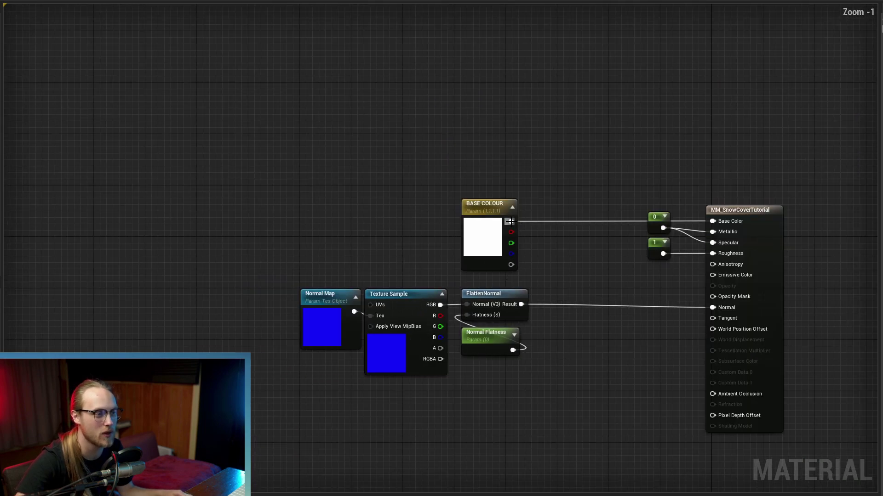
Disconnect the BASE COLOUR parameter from the material's Base Color input.
{"action": "left_click", "coordinate": [511, 221], "text": "alt"}
{"action": "right_click_drag", "start_coordinate": [465, 221], "coordinate": [528, 305]}
{"action": "left_click_drag", "start_coordinate": [534, 303], "coordinate": [191, 121]}
{"action": "right_click_drag", "start_coordinate": [174, 122], "coordinate": [493, 308]}
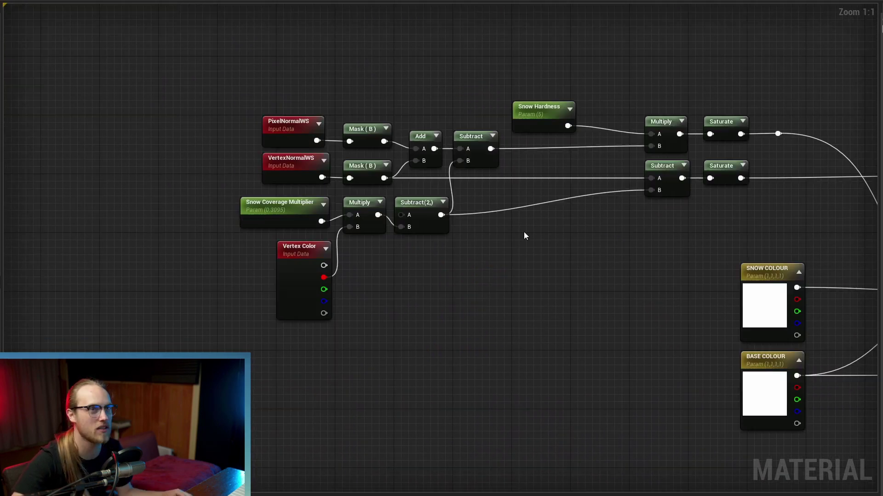
Examine the PixelNormalWS and VertexNormalWS nodes at the start of the snow mask network.
{"action": "right_click_drag", "start_coordinate": [521, 206], "coordinate": [460, 216]}
{"action": "scroll", "coordinate": [235, 170], "scroll_direction": "up", "scroll_amount": 4}
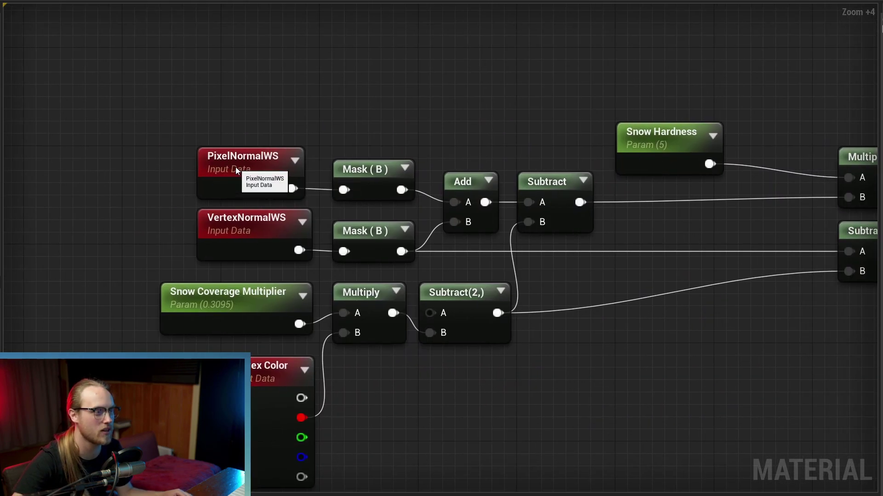
{"action": "left_click_drag", "start_coordinate": [418, 85], "coordinate": [254, 229]}
{"action": "scroll", "coordinate": [253, 228], "scroll_direction": "up", "scroll_amount": 3}
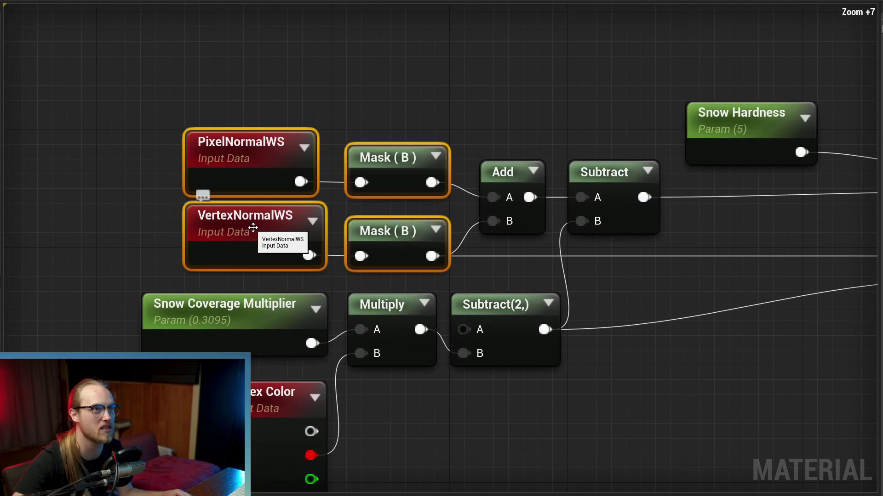
{"action": "right_click_drag", "start_coordinate": [253, 228], "coordinate": [384, 240]}
{"action": "left_click", "coordinate": [379, 183]}
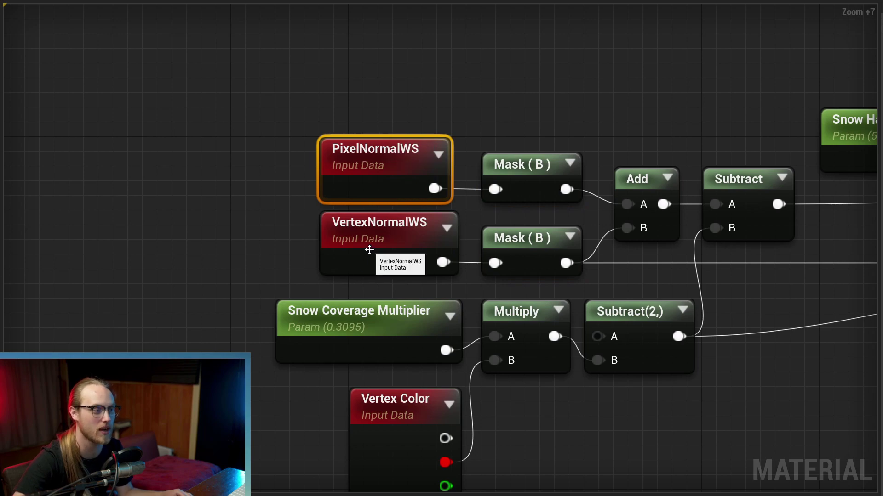
{"action": "left_click", "coordinate": [384, 232]}
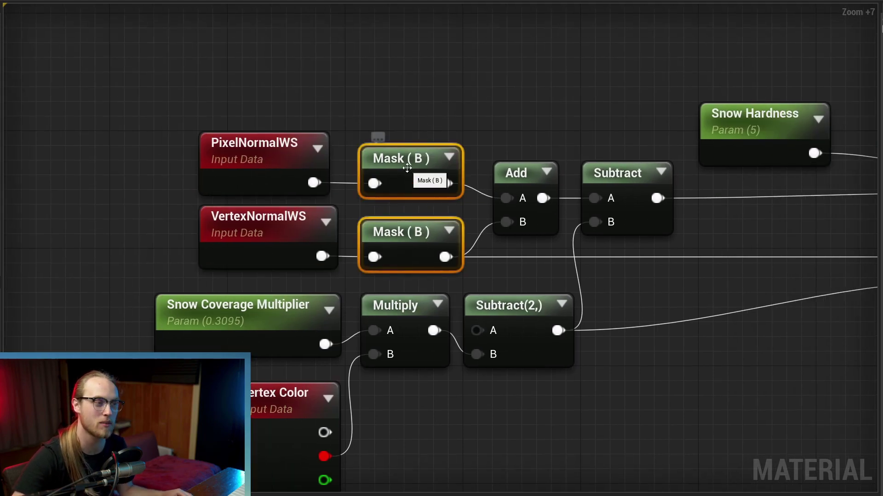
Examine the Mask (B) nodes that take the blue channel of the pixel and vertex normals.
{"action": "mouse_move", "coordinate": [409, 164]}
{"action": "left_mouse_down"}
{"action": "mouse_move", "coordinate": [409, 188]}
{"action": "mouse_move", "coordinate": [410, 156]}
{"action": "left_mouse_up"}
{"action": "left_click", "coordinate": [408, 138]}
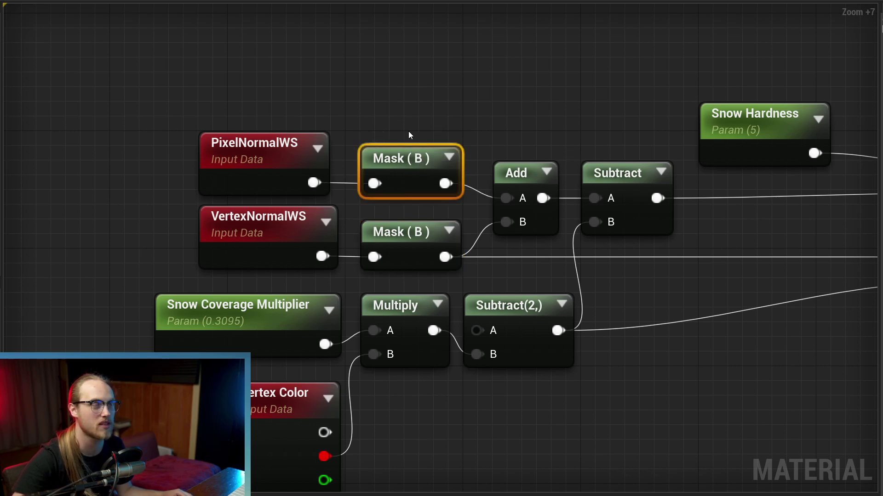
{"action": "right_click_drag", "start_coordinate": [409, 133], "coordinate": [437, 152]}
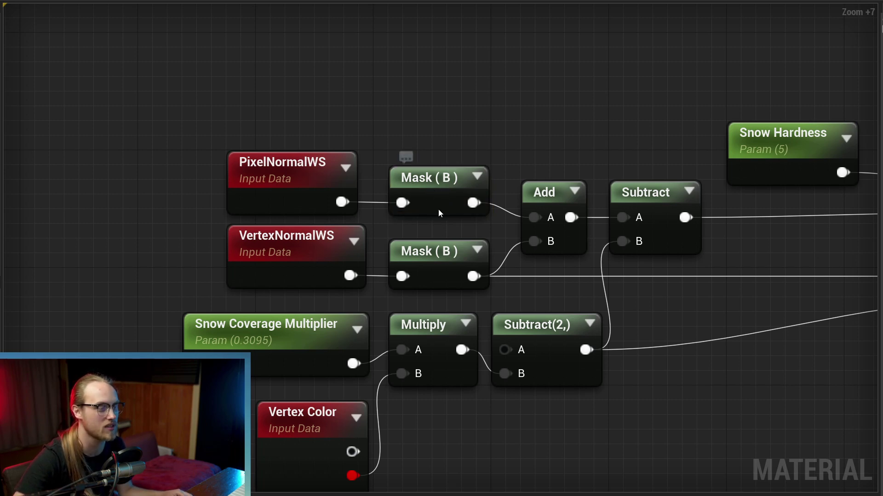
{"action": "right_click_drag", "start_coordinate": [441, 154], "coordinate": [398, 162]}
{"action": "left_click", "coordinate": [387, 206]}
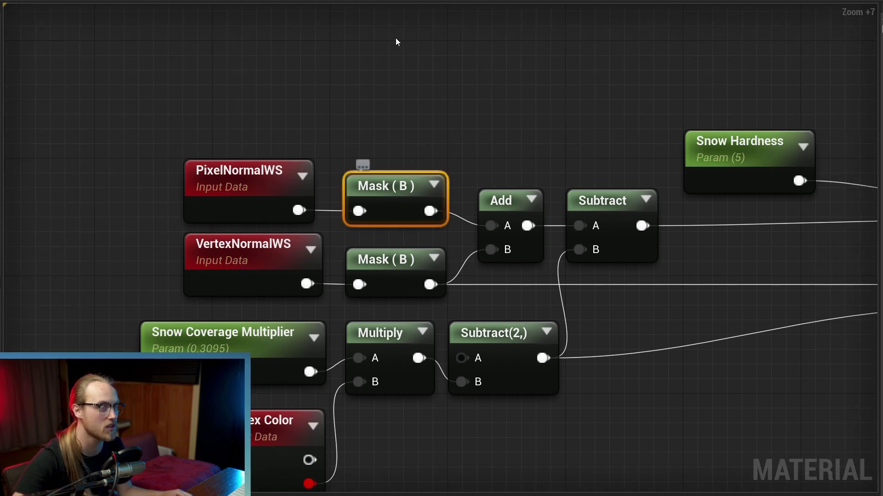
{"action": "left_click", "coordinate": [408, 112]}
{"action": "right_click_drag", "start_coordinate": [421, 123], "coordinate": [348, 63]}
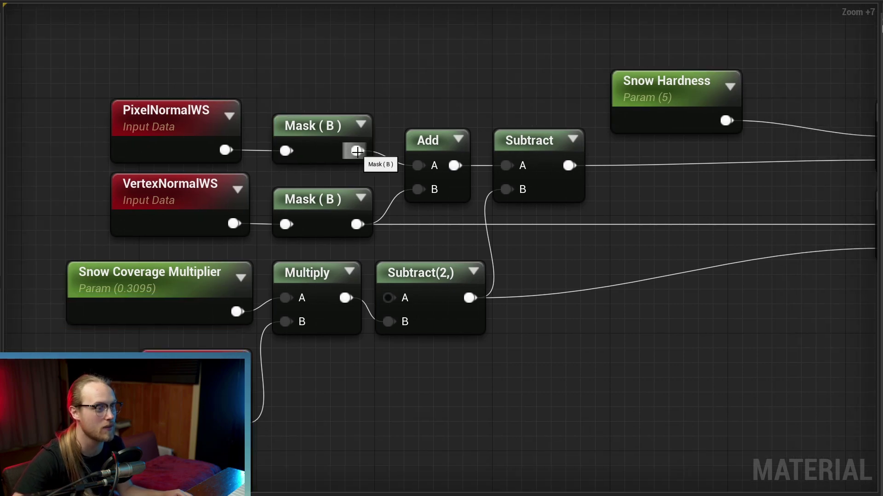
Wire the PixelNormalWS Mask (B) output to the material output and inspect the pixel normal shading on the rock.
{"action": "left_click_drag", "start_coordinate": [357, 150], "coordinate": [427, 187]}
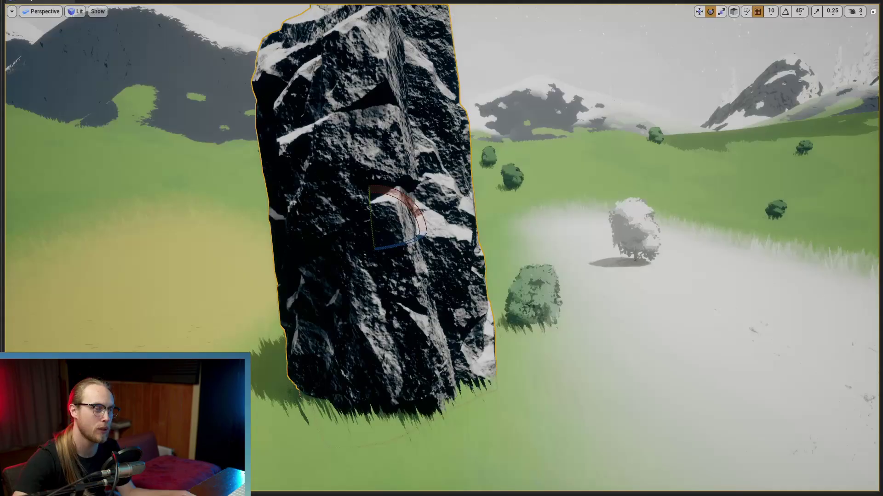
{"action": "right_click_drag", "start_coordinate": [329, 327], "coordinate": [330, 332]}
{"action": "left_click", "coordinate": [485, 239]}
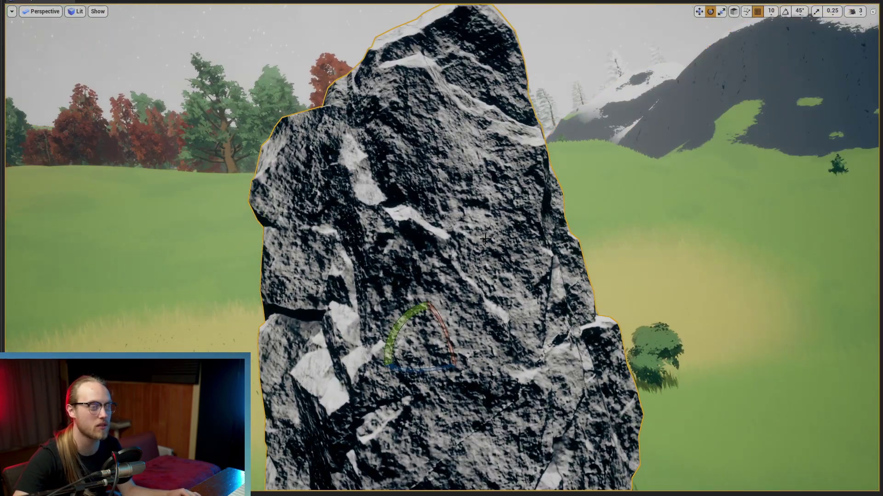
{"action": "right_click_drag", "start_coordinate": [505, 190], "coordinate": [531, 155]}
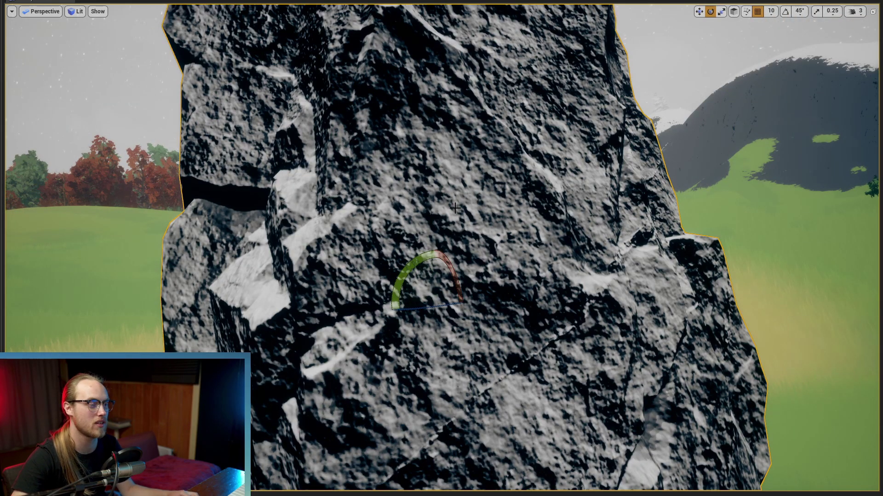
{"action": "right_click_drag", "start_coordinate": [455, 209], "coordinate": [455, 208]}
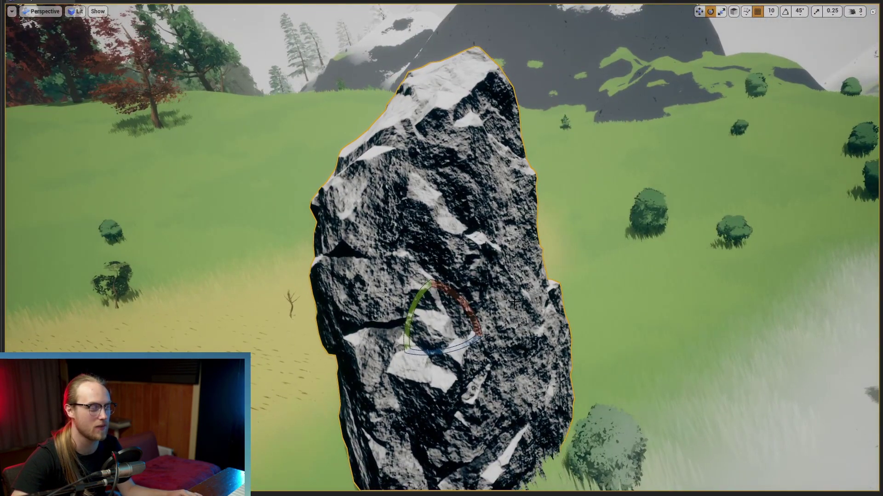
{"action": "right_click_drag", "start_coordinate": [426, 267], "coordinate": [427, 267]}
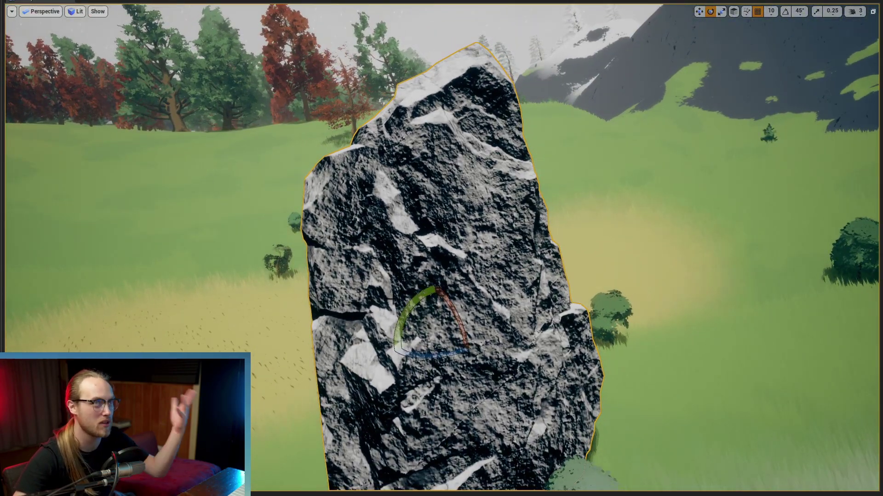
{"action": "right_click_drag", "start_coordinate": [385, 309], "coordinate": [385, 309]}
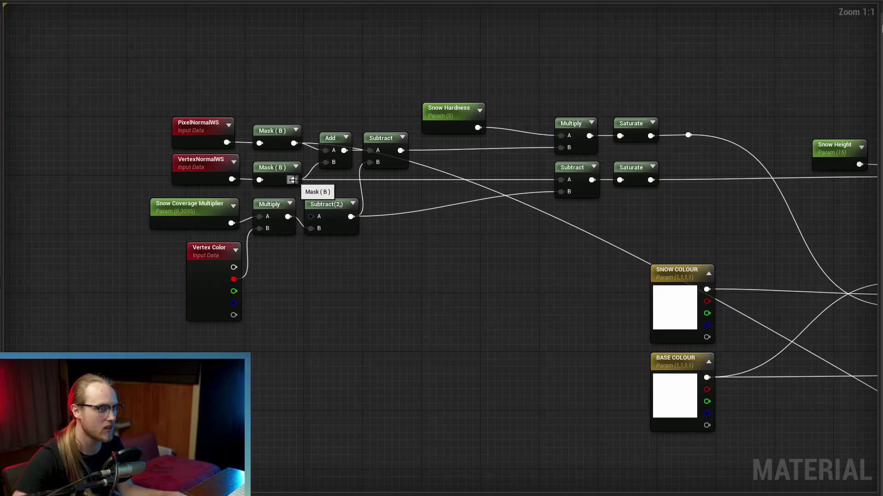
Wire the VertexNormalWS Mask (B) output to the material output and inspect the smoother shading around the rock.
{"action": "left_click_drag", "start_coordinate": [276, 197], "coordinate": [645, 261]}
{"action": "scroll", "coordinate": [710, 349], "scroll_direction": "up", "scroll_amount": 4}
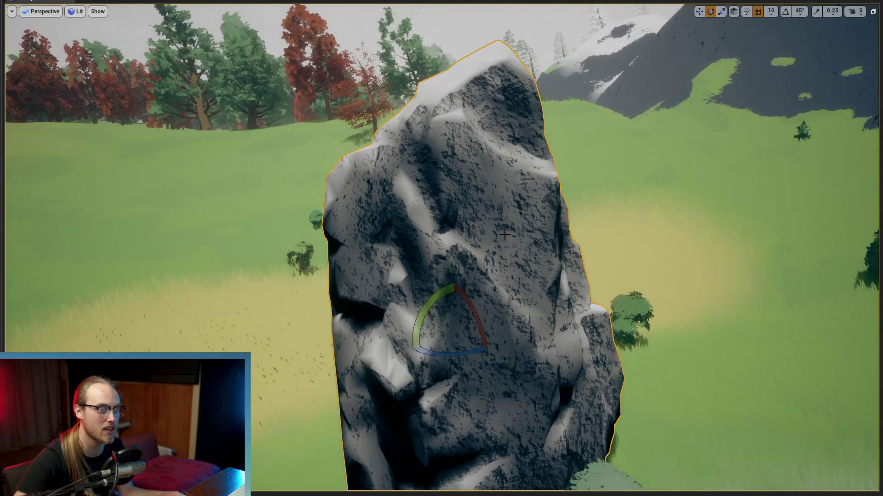
{"action": "right_click_drag", "start_coordinate": [442, 248], "coordinate": [441, 281]}
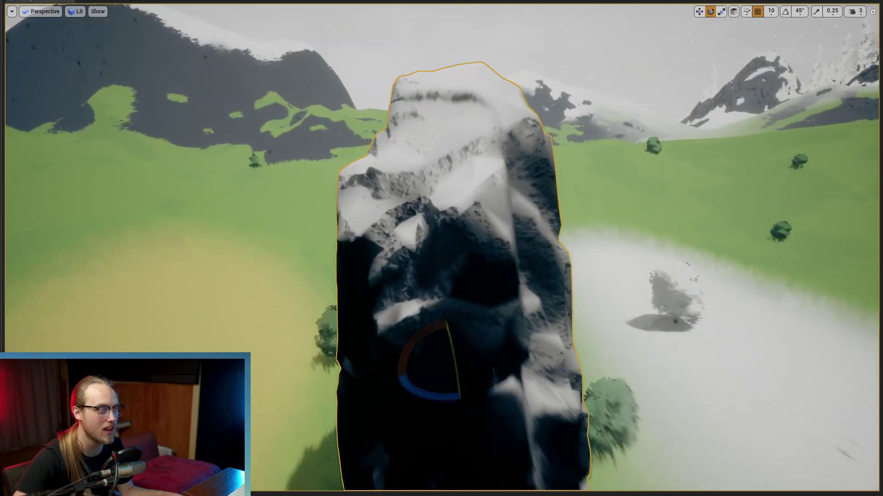
{"action": "left_click_drag", "start_coordinate": [426, 254], "coordinate": [542, 266], "text": "alt"}
{"action": "left_click_drag", "start_coordinate": [455, 270], "coordinate": [350, 257], "text": "alt"}
{"action": "right_click_drag", "start_coordinate": [378, 118], "coordinate": [432, 118], "text": "alt"}
{"action": "left_click_drag", "start_coordinate": [377, 101], "coordinate": [378, 118], "text": "alt"}
{"action": "middle_click_drag", "start_coordinate": [377, 92], "coordinate": [378, 118], "text": "alt"}
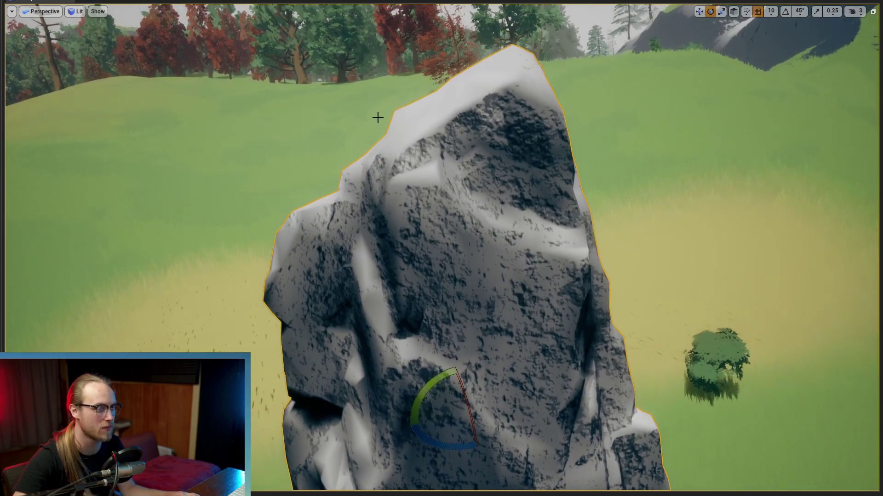
Inspect the rock's low-poly geometry in Brush Wireframe view, and return the viewport to Lit view to compare the vertex normal shading.
{"action": "left_click", "coordinate": [73, 15]}
{"action": "left_click", "coordinate": [95, 49]}
{"action": "left_click_drag", "start_coordinate": [184, 115], "coordinate": [414, 87], "text": "alt"}
{"action": "right_click_drag", "start_coordinate": [441, 248], "coordinate": [576, 285]}
{"action": "left_click", "coordinate": [101, 13]}
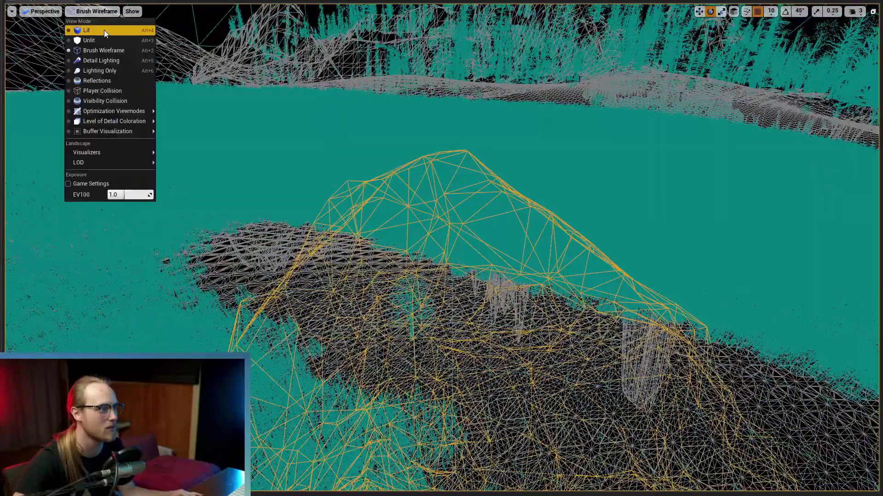
{"action": "left_click", "coordinate": [105, 33]}
{"action": "mouse_move", "coordinate": [576, 242]}
{"action": "right_mouse_down"}
{"action": "mouse_move", "coordinate": [577, 213]}
{"action": "mouse_move", "coordinate": [672, 220]}
{"action": "right_mouse_up"}
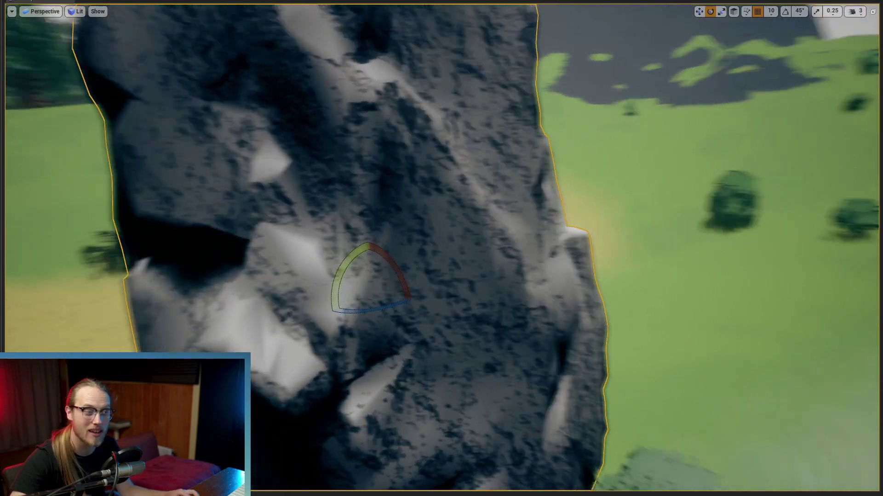
{"action": "right_click_drag", "start_coordinate": [451, 249], "coordinate": [369, 288]}
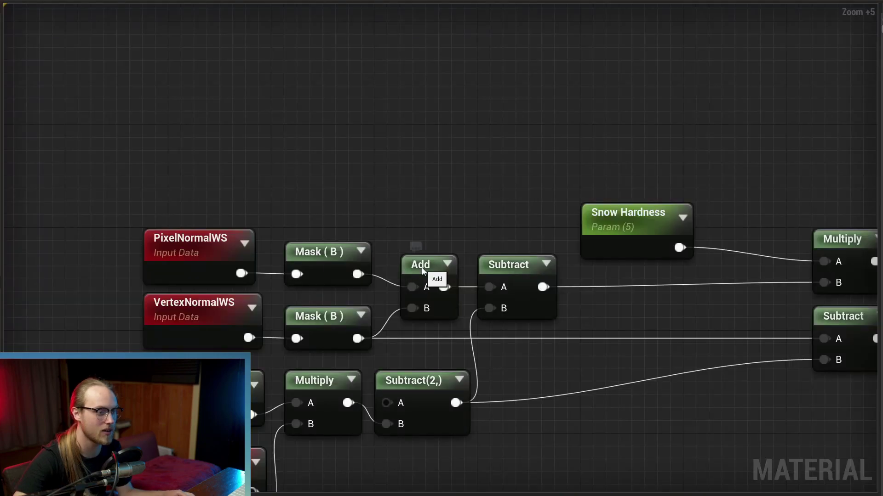
Examine the Add node that combines both masks and the Subtract(2,) node in the snow coverage branch.
{"action": "mouse_move", "coordinate": [421, 267]}
{"action": "left_mouse_down"}
{"action": "mouse_move", "coordinate": [409, 191]}
{"action": "mouse_move", "coordinate": [423, 268]}
{"action": "left_mouse_up"}
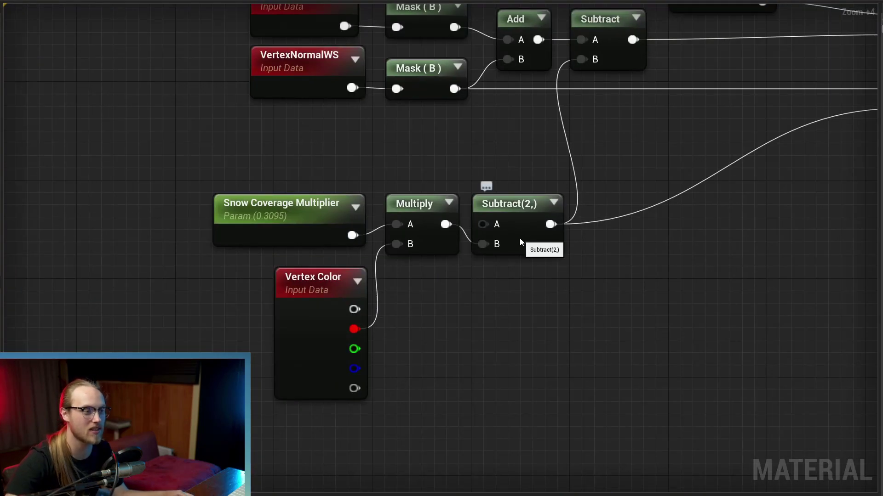
{"action": "mouse_move", "coordinate": [519, 238]}
{"action": "left_mouse_down"}
{"action": "mouse_move", "coordinate": [533, 238]}
{"action": "mouse_move", "coordinate": [521, 238]}
{"action": "left_mouse_up"}
{"action": "scroll", "coordinate": [520, 238], "scroll_direction": "up", "scroll_amount": 3}
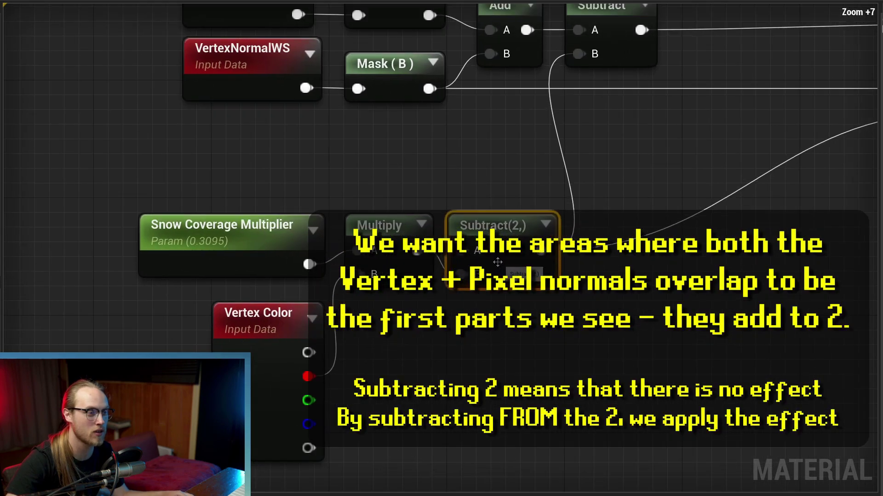
{"action": "right_click_drag", "start_coordinate": [505, 339], "coordinate": [554, 329]}
{"action": "left_click", "coordinate": [510, 349]}
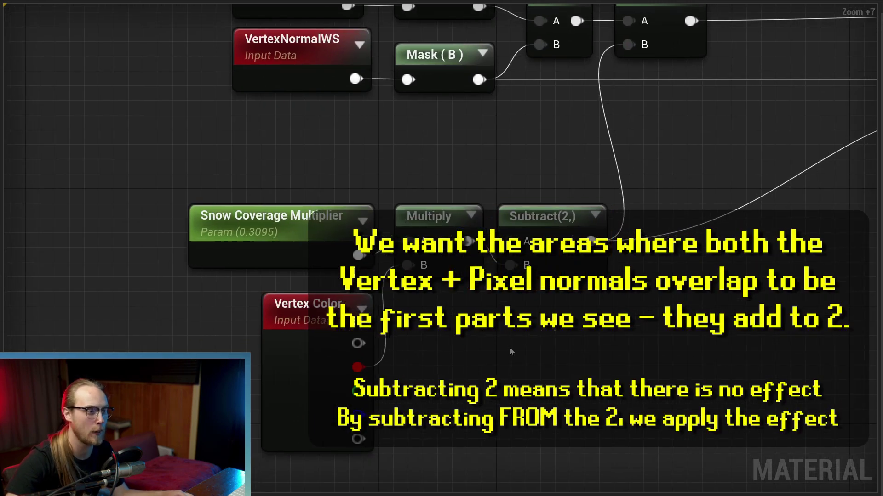
{"action": "left_click", "coordinate": [528, 217]}
{"action": "left_click", "coordinate": [547, 293]}
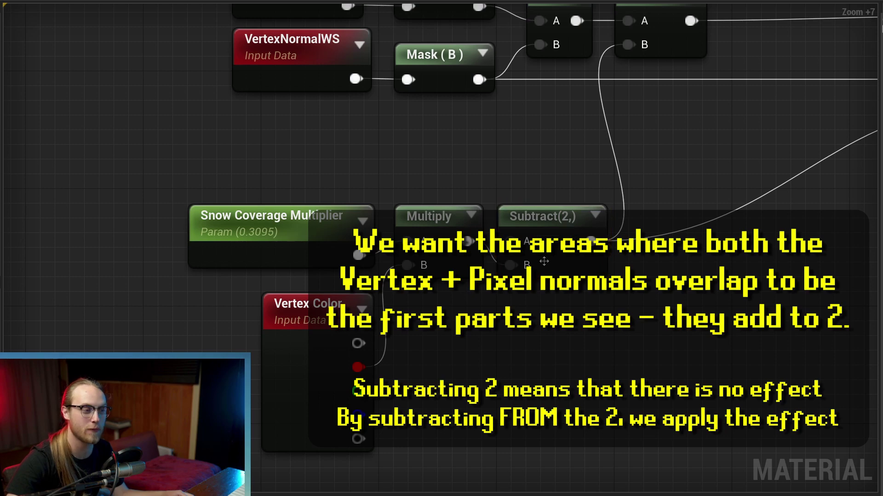
Examine the Vertex Color red channel and the Snow Coverage Multiplier parameter that feed the Multiply node.
{"action": "left_click", "coordinate": [314, 393]}
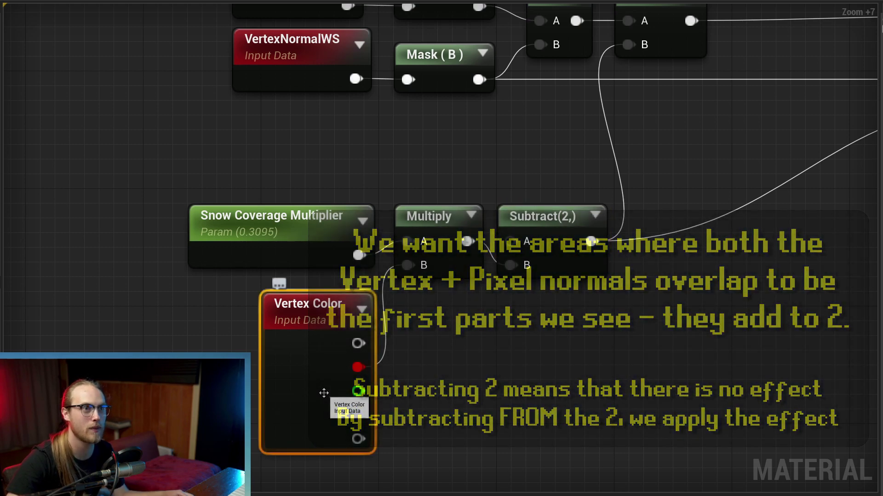
{"action": "right_click_drag", "start_coordinate": [251, 405], "coordinate": [498, 346]}
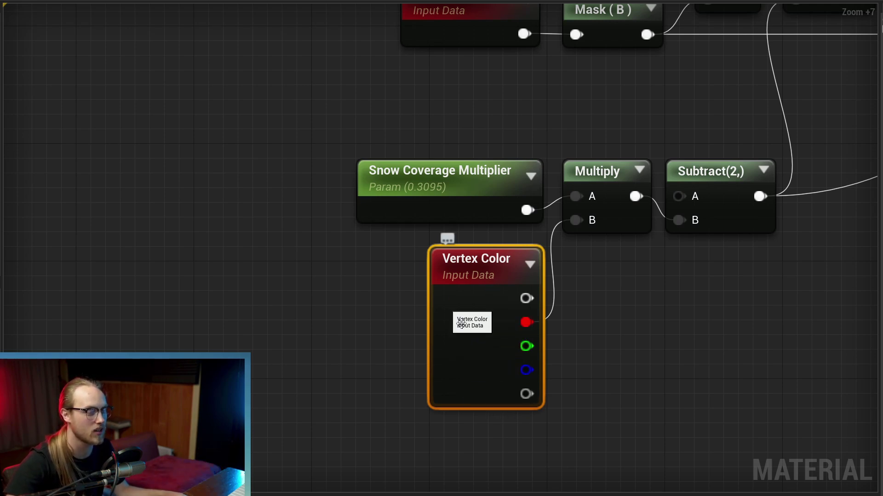
{"action": "right_click_drag", "start_coordinate": [539, 303], "coordinate": [519, 316]}
{"action": "right_click_drag", "start_coordinate": [451, 300], "coordinate": [446, 325]}
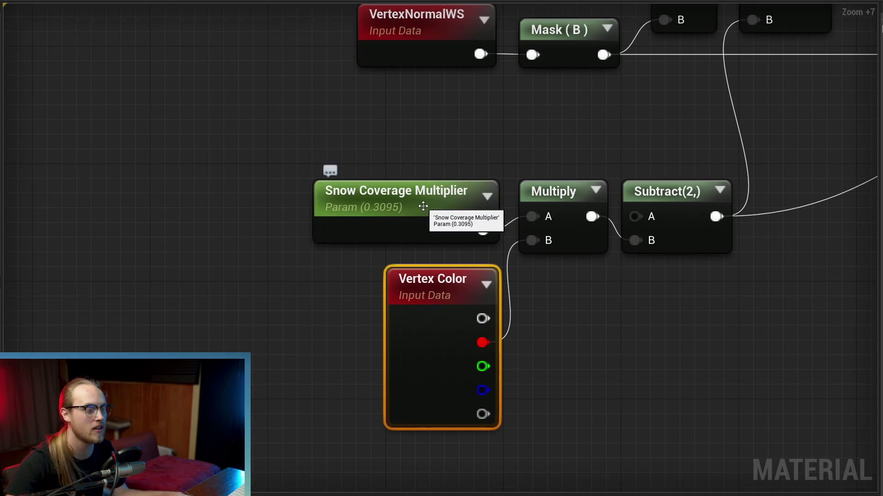
{"action": "left_click", "coordinate": [423, 206]}
{"action": "right_click_drag", "start_coordinate": [543, 308], "coordinate": [520, 330]}
{"action": "left_click_drag", "start_coordinate": [520, 330], "coordinate": [316, 194]}
{"action": "left_click", "coordinate": [316, 194]}
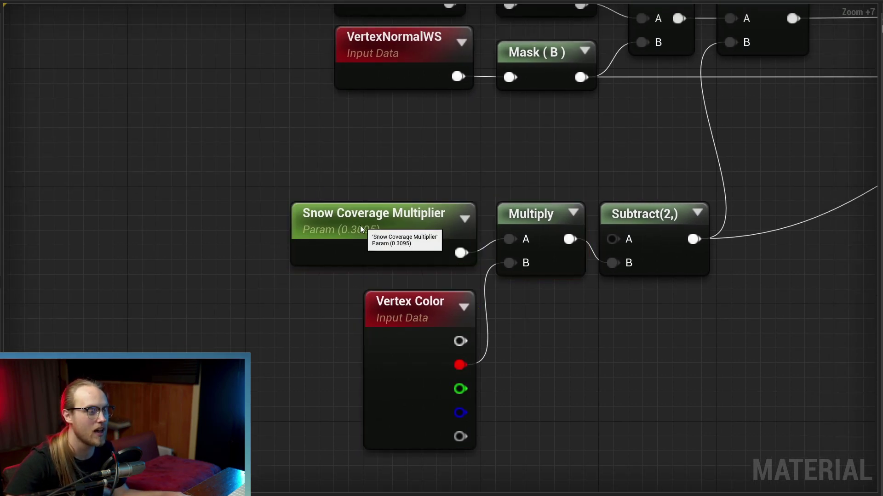
{"action": "left_click", "coordinate": [360, 227]}
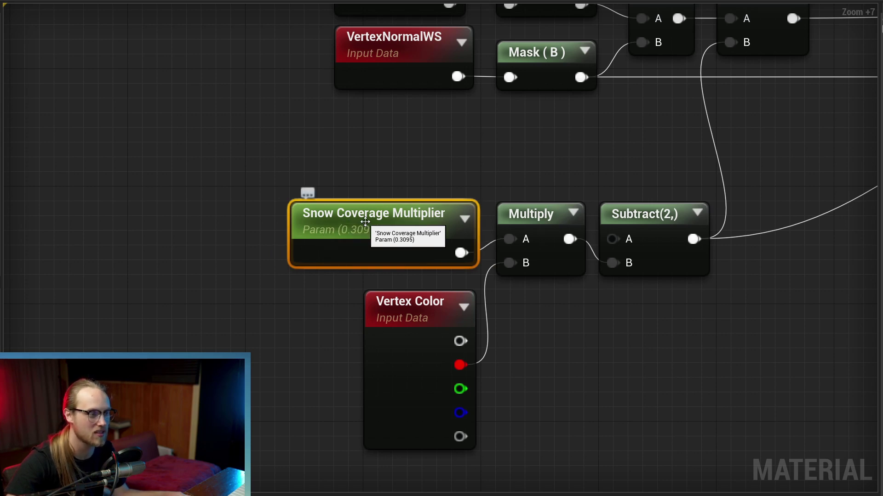
{"action": "right_click_drag", "start_coordinate": [323, 238], "coordinate": [305, 250]}
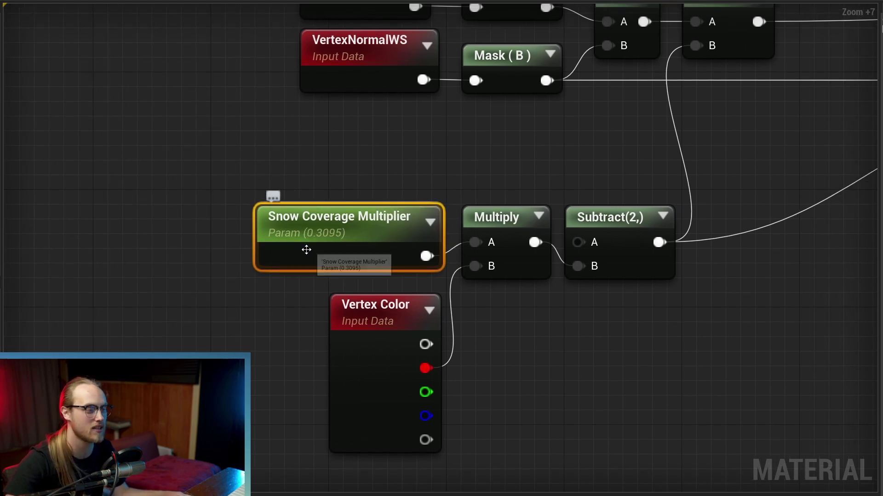
{"action": "left_click_drag", "start_coordinate": [331, 238], "coordinate": [332, 232]}
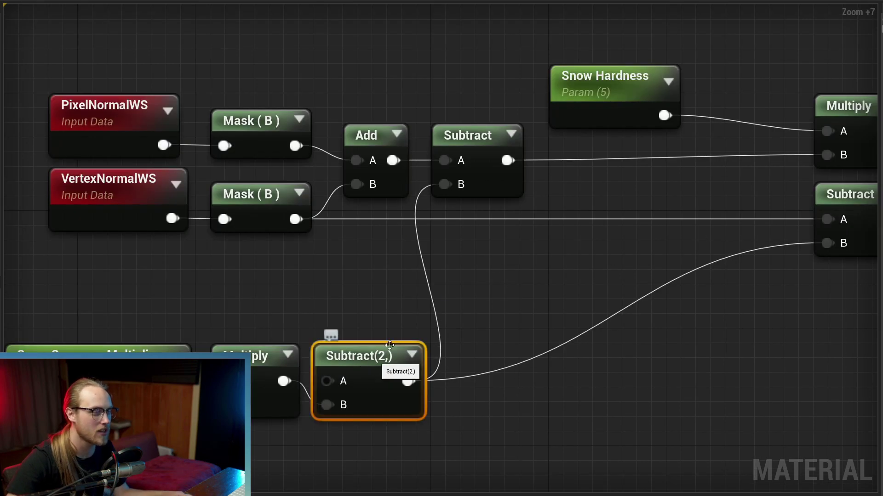
Examine how the Subtract(2,) output feeds the B input of the Subtract node after the Add.
{"action": "right_click_drag", "start_coordinate": [459, 278], "coordinate": [403, 305]}
{"action": "left_click", "coordinate": [427, 217]}
{"action": "left_click", "coordinate": [451, 315]}
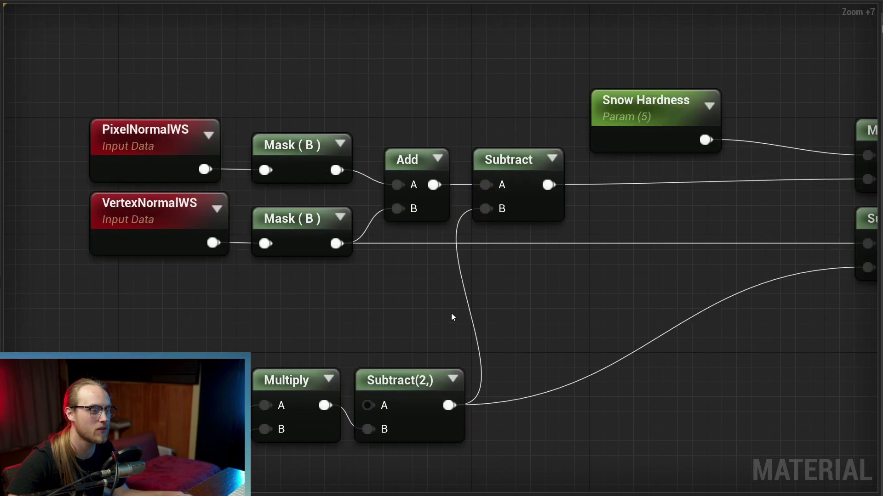
Move the Snow Hardness parameter node slightly higher above the Multiply node it feeds.
{"action": "right_click_drag", "start_coordinate": [585, 293], "coordinate": [418, 342]}
{"action": "left_click_drag", "start_coordinate": [133, 107], "coordinate": [762, 229]}
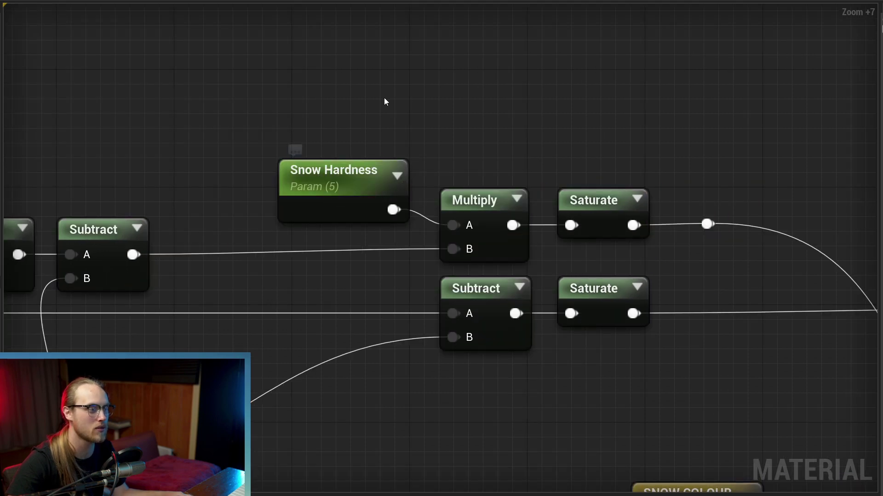
{"action": "right_click_drag", "start_coordinate": [385, 98], "coordinate": [372, 100]}
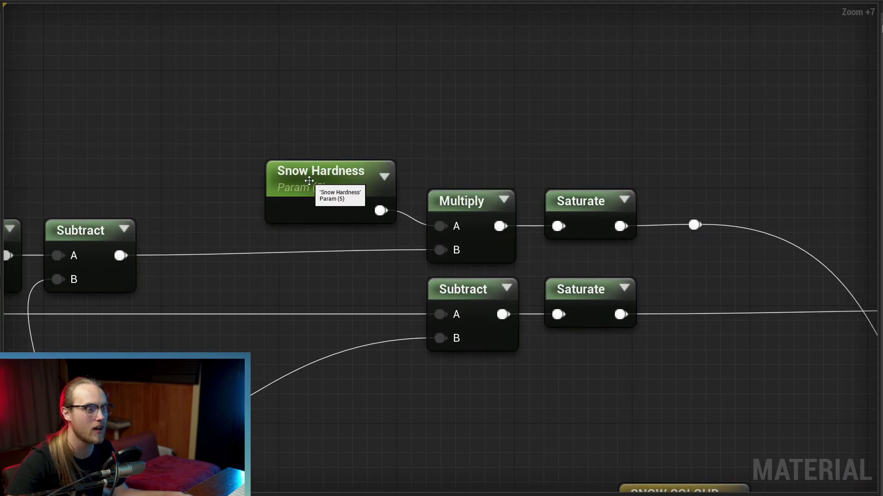
{"action": "mouse_move", "coordinate": [309, 180]}
{"action": "left_mouse_down"}
{"action": "mouse_move", "coordinate": [315, 193]}
{"action": "mouse_move", "coordinate": [315, 173]}
{"action": "left_mouse_up"}
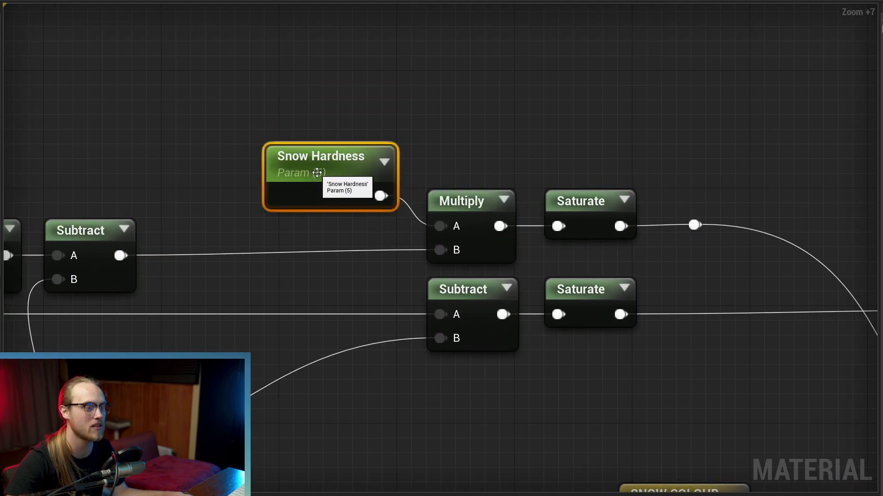
{"action": "mouse_move", "coordinate": [318, 179]}
{"action": "left_mouse_down"}
{"action": "mouse_move", "coordinate": [289, 177]}
{"action": "mouse_move", "coordinate": [318, 164]}
{"action": "left_mouse_up"}
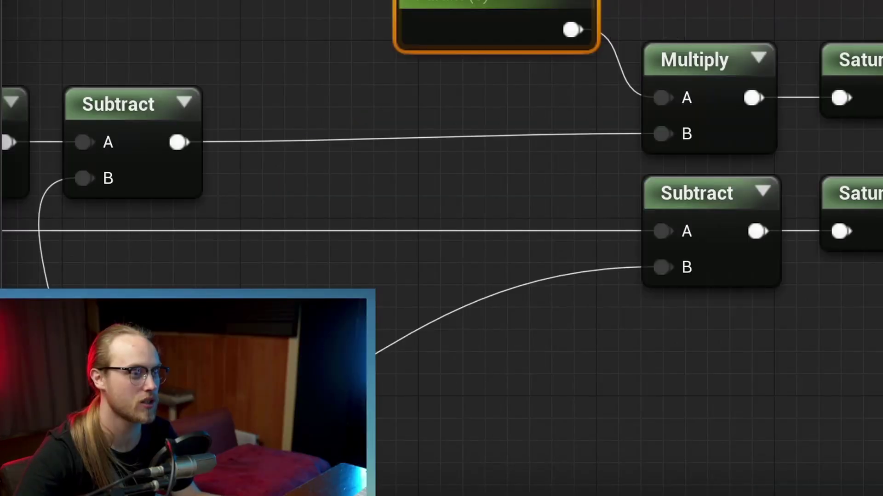
Examine the Saturate nodes and select the Snow Hardness, Multiply and Saturate nodes of the upper mask branch.
{"action": "left_click_drag", "start_coordinate": [500, 83], "coordinate": [666, 1]}
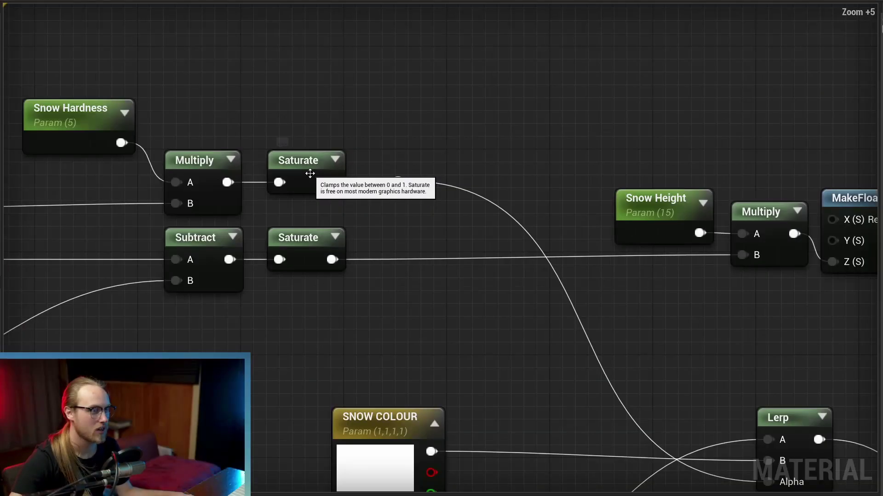
{"action": "right_click_drag", "start_coordinate": [543, 251], "coordinate": [389, 170]}
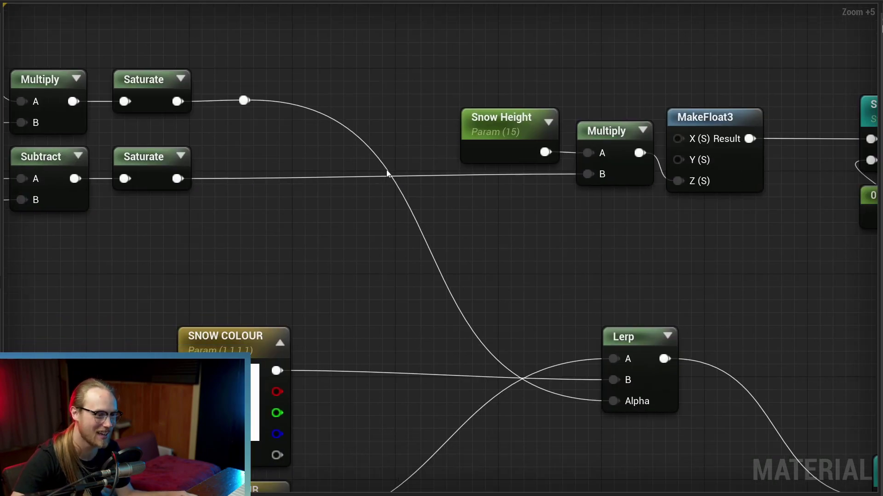
{"action": "scroll", "coordinate": [393, 229], "scroll_direction": "down", "scroll_amount": 1}
{"action": "right_click_drag", "start_coordinate": [391, 266], "coordinate": [575, 302]}
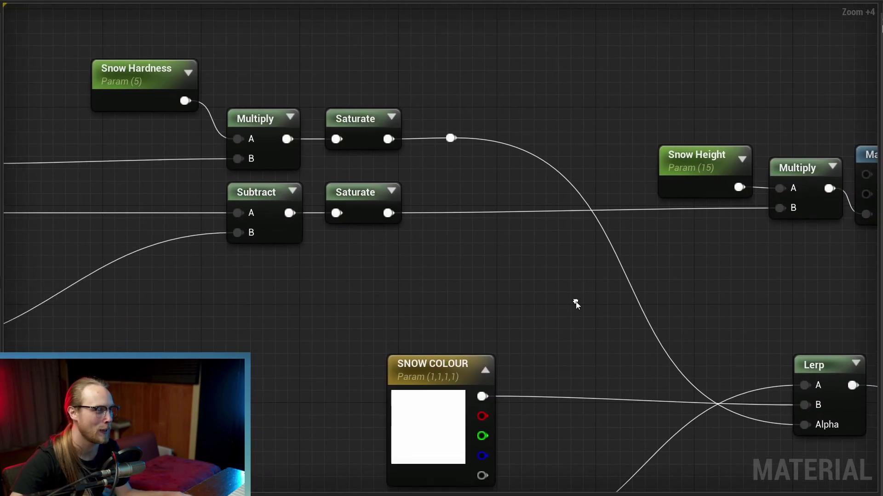
{"action": "left_click_drag", "start_coordinate": [435, 69], "coordinate": [144, 129]}
{"action": "right_click_drag", "start_coordinate": [144, 129], "coordinate": [425, 161]}
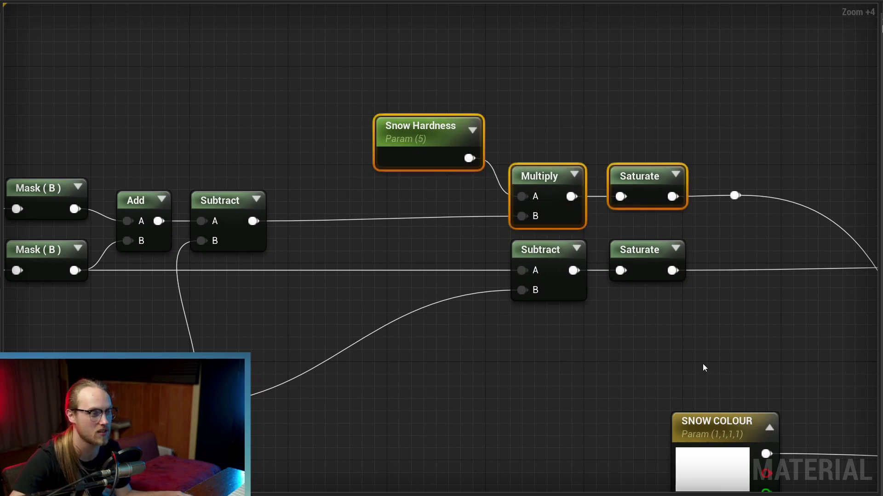
Move the SNOW COLOUR node slightly further above BASE COLOUR and examine how both colours feed the Lerp.
{"action": "right_click_drag", "start_coordinate": [703, 368], "coordinate": [309, 317]}
{"action": "scroll", "coordinate": [309, 317], "scroll_direction": "up", "scroll_amount": 1}
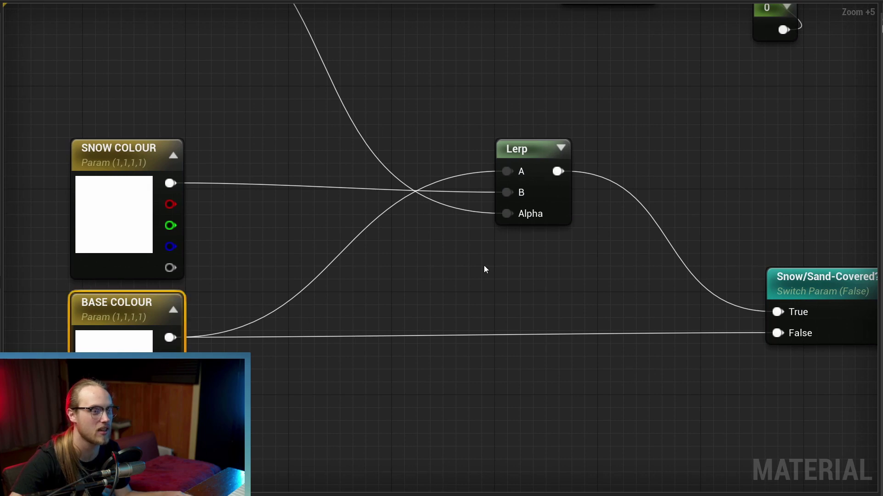
{"action": "right_click_drag", "start_coordinate": [484, 266], "coordinate": [677, 223]}
{"action": "left_click_drag", "start_coordinate": [312, 202], "coordinate": [308, 171]}
{"action": "right_click_drag", "start_coordinate": [475, 171], "coordinate": [299, 205]}
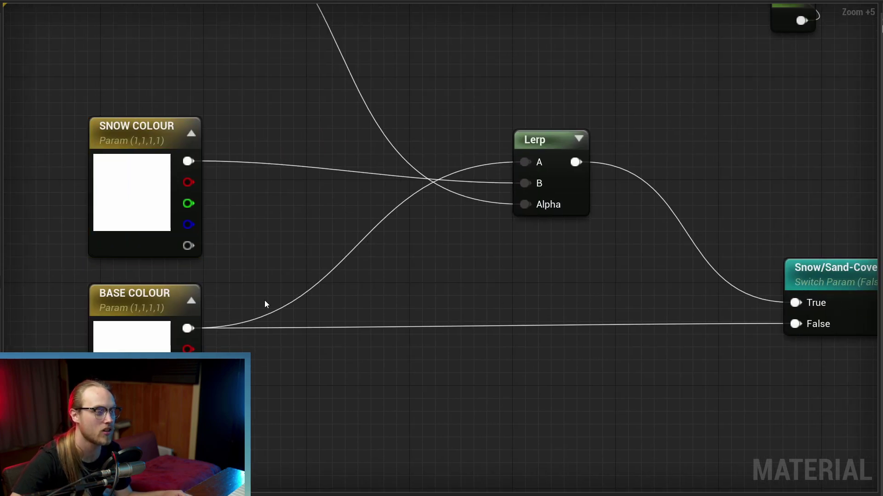
{"action": "mouse_move", "coordinate": [154, 334]}
{"action": "left_mouse_down"}
{"action": "mouse_move", "coordinate": [381, 273]}
{"action": "mouse_move", "coordinate": [105, 321]}
{"action": "mouse_move", "coordinate": [154, 335]}
{"action": "left_mouse_up"}
{"action": "left_click_drag", "start_coordinate": [111, 225], "coordinate": [118, 246]}
{"action": "left_click", "coordinate": [413, 233]}
Connect the Snow/Sand-Covered? switch output to the Base Color input of MM_SnowCoverTutorial.
{"action": "right_click_drag", "start_coordinate": [540, 215], "coordinate": [449, 313]}
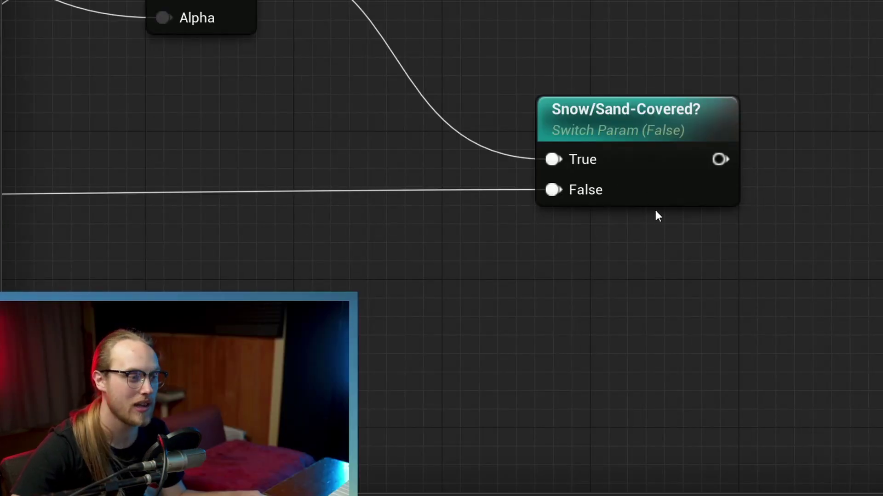
{"action": "left_click", "coordinate": [667, 196]}
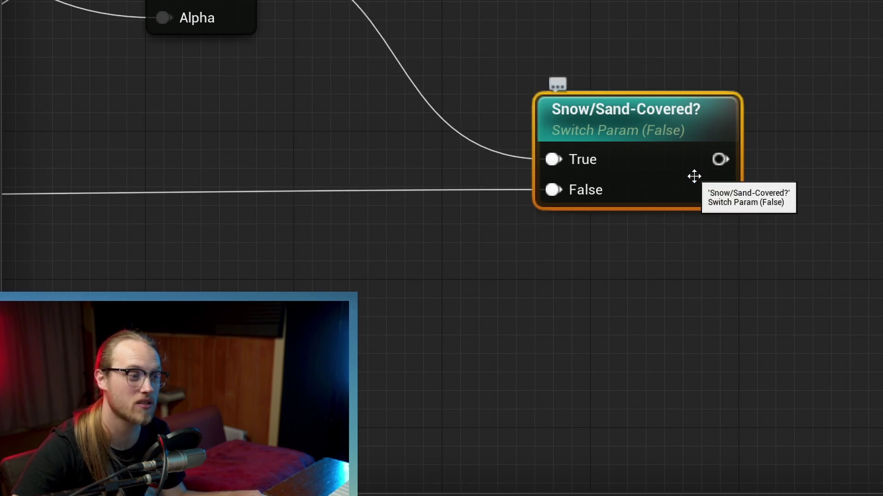
{"action": "right_click_drag", "start_coordinate": [865, 159], "coordinate": [711, 149]}
{"action": "scroll", "coordinate": [671, 151], "scroll_direction": "down", "scroll_amount": 1}
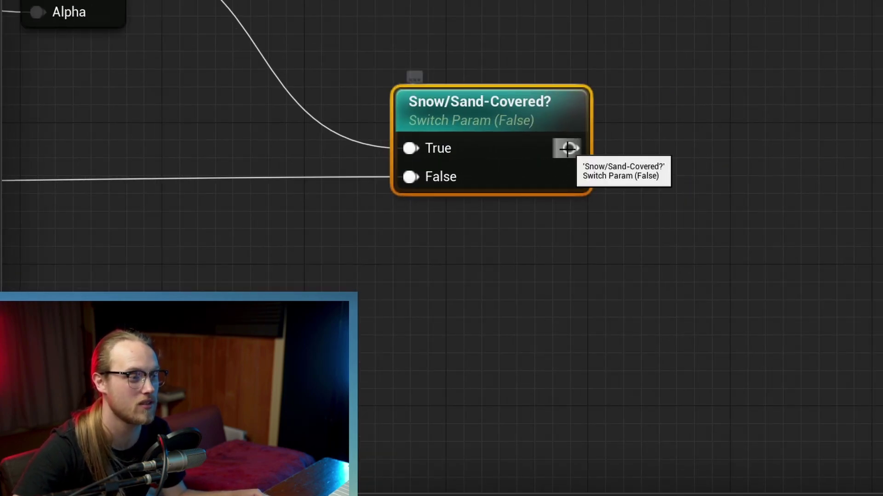
{"action": "left_click_drag", "start_coordinate": [567, 148], "coordinate": [642, 233]}
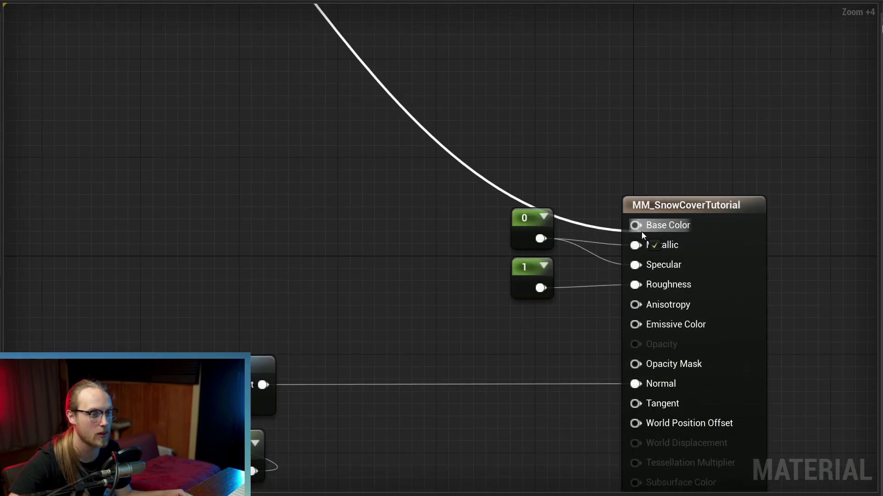
{"action": "scroll", "coordinate": [642, 235], "scroll_direction": "down", "scroll_amount": 5}
{"action": "right_click_drag", "start_coordinate": [552, 312], "coordinate": [558, 323]}
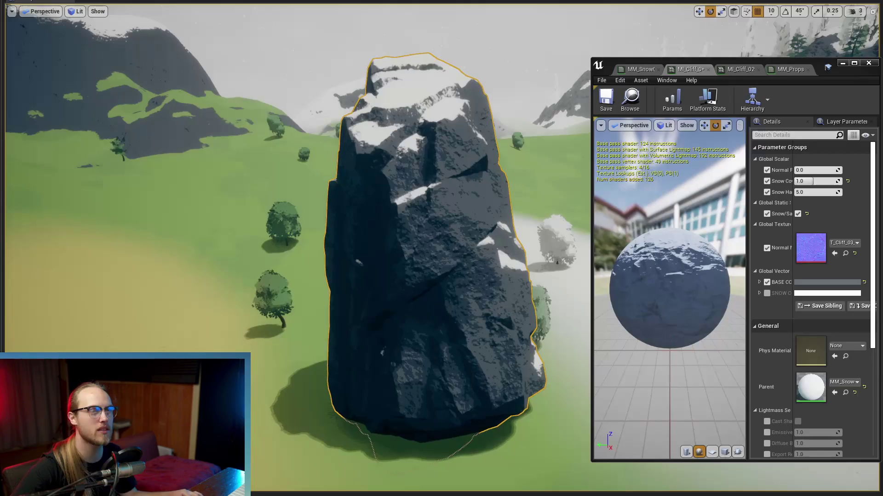
Raise the cliff material instance's snow coverage to about 1.76 and inspect the snow on another side of the rock.
{"action": "right_click_drag", "start_coordinate": [448, 319], "coordinate": [455, 318]}
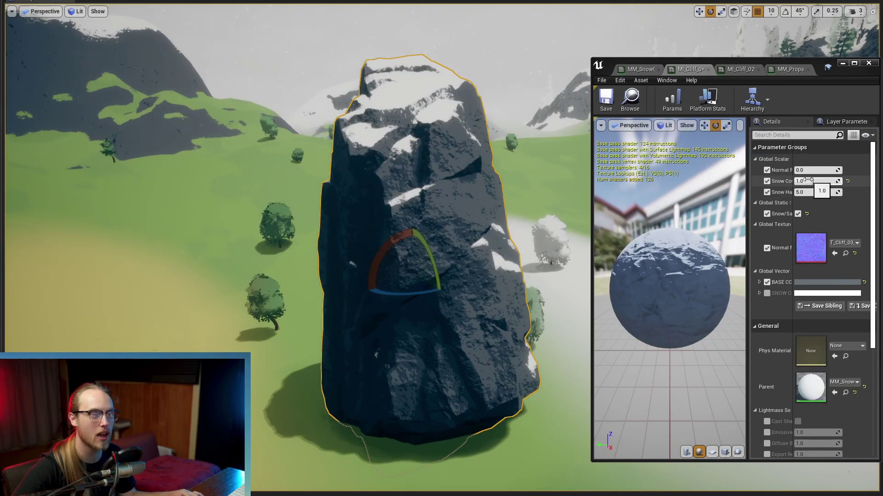
{"action": "left_click_drag", "start_coordinate": [809, 180], "coordinate": [830, 181]}
{"action": "key", "text": "a"}
{"action": "right_click_drag", "start_coordinate": [297, 228], "coordinate": [506, 225]}
{"action": "key", "text": "w"}
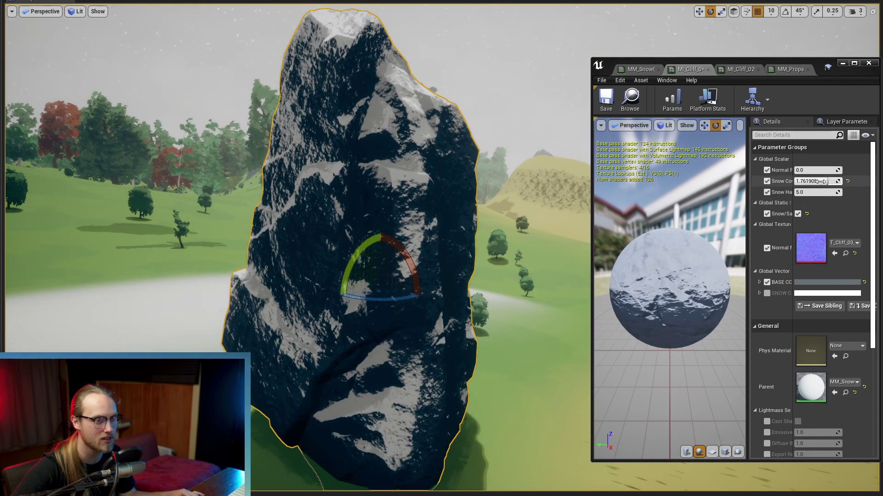
Raise the snow coverage to 2.357143 and inspect the rock from the original side.
{"action": "left_click_drag", "start_coordinate": [821, 181], "coordinate": [838, 181]}
{"action": "key", "text": "d"}
{"action": "right_click_drag", "start_coordinate": [496, 212], "coordinate": [294, 225]}
{"action": "key", "text": "w"}
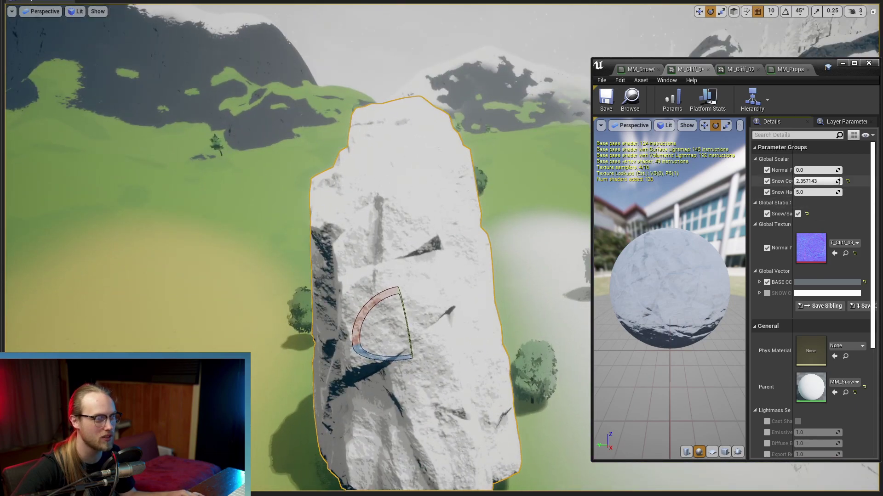
Lower the snow coverage to 1.547619 and rotate the rock about 80 degrees onto its side.
{"action": "left_click_drag", "start_coordinate": [838, 181], "coordinate": [824, 181]}
{"action": "scroll", "coordinate": [383, 290], "scroll_direction": "down", "scroll_amount": 3}
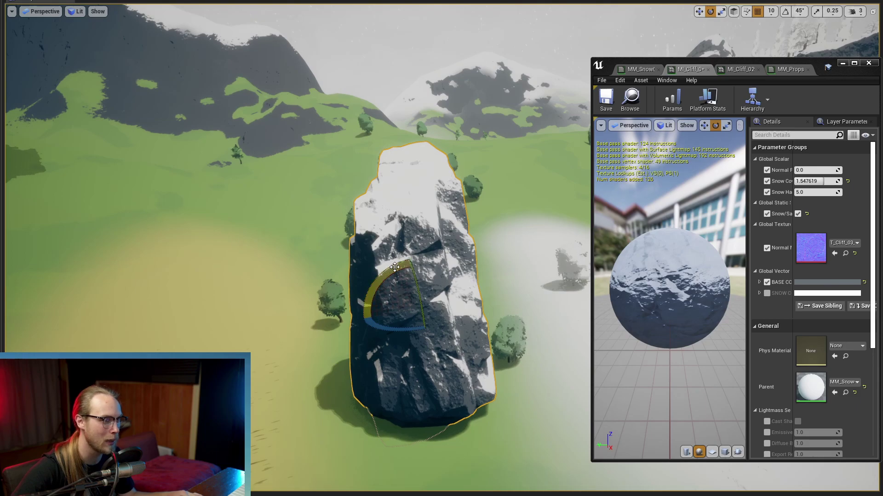
{"action": "left_click_drag", "start_coordinate": [377, 281], "coordinate": [409, 258]}
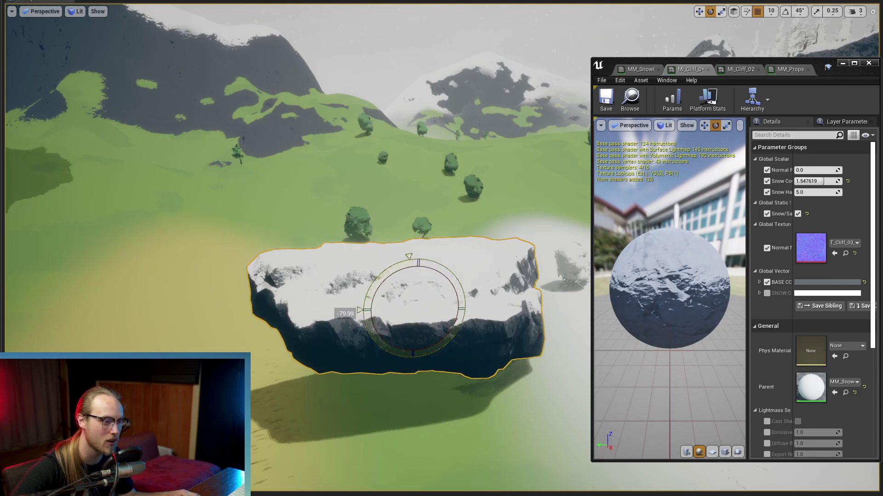
Rotate the snow-covered rock further about another axis and inspect its snow coverage from several sides.
{"action": "right_click_drag", "start_coordinate": [383, 290], "coordinate": [497, 291]}
{"action": "left_click_drag", "start_coordinate": [455, 305], "coordinate": [504, 357]}
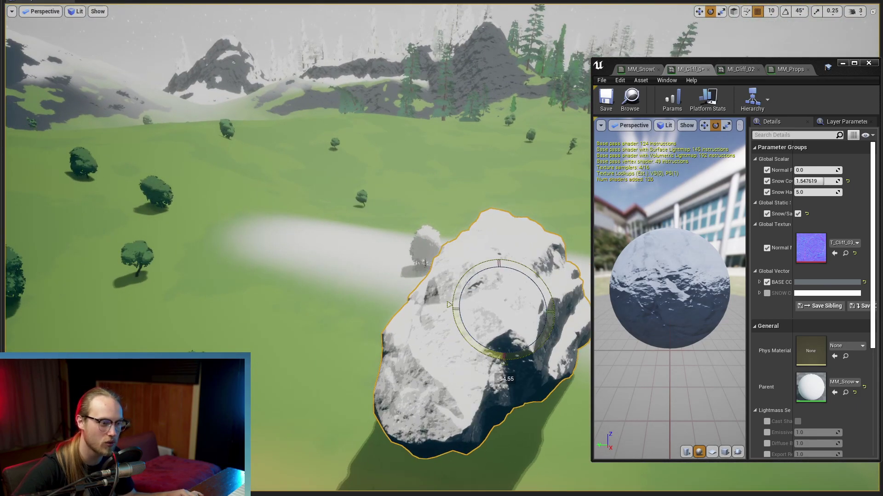
{"action": "left_click_drag", "start_coordinate": [513, 275], "coordinate": [520, 281], "text": "alt"}
{"action": "right_click", "coordinate": [438, 290]}
{"action": "left_click", "coordinate": [418, 275]}
{"action": "scroll", "coordinate": [392, 291], "scroll_direction": "down", "scroll_amount": 4}
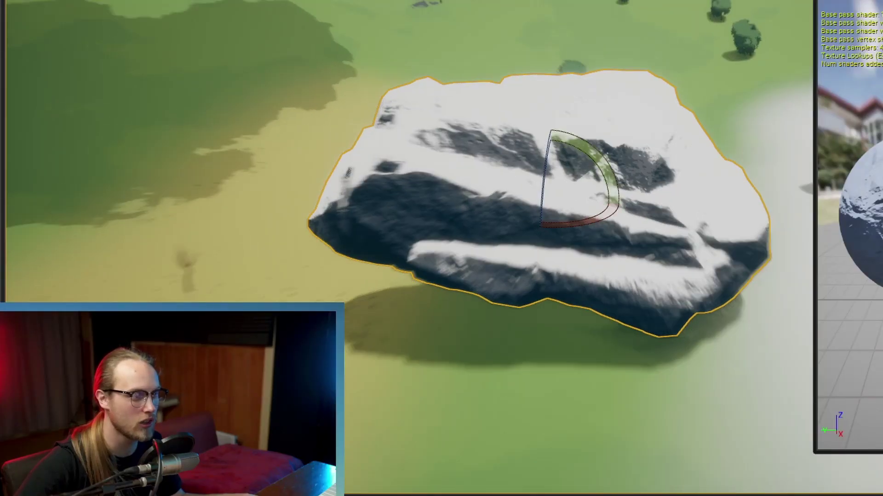
Duplicate the rock on both sides of the original and rotate the copies to different orientations.
{"action": "key", "text": "r"}
{"action": "left_click_drag", "start_coordinate": [524, 189], "coordinate": [293, 172], "text": "alt"}
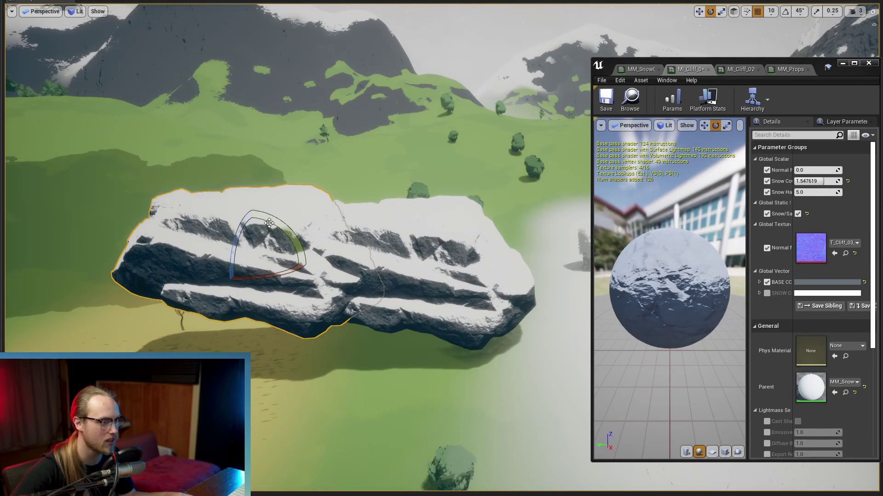
{"action": "left_click_drag", "start_coordinate": [269, 223], "coordinate": [207, 265]}
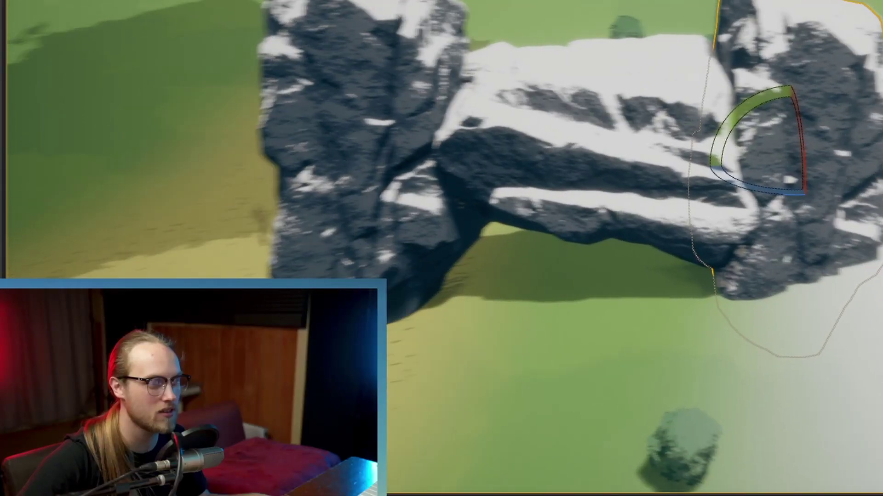
{"action": "left_click_drag", "start_coordinate": [528, 240], "coordinate": [530, 325]}
{"action": "left_click_drag", "start_coordinate": [814, 237], "coordinate": [813, 260]}
Move in on the three rocks and lower the cliff material instance's snow hardness to 0.64997.
{"action": "left_click", "coordinate": [554, 207]}
{"action": "left_click", "coordinate": [586, 374]}
{"action": "right_click_drag", "start_coordinate": [586, 373], "coordinate": [586, 368]}
{"action": "left_click", "coordinate": [715, 253]}
{"action": "right_click_drag", "start_coordinate": [715, 252], "coordinate": [716, 253]}
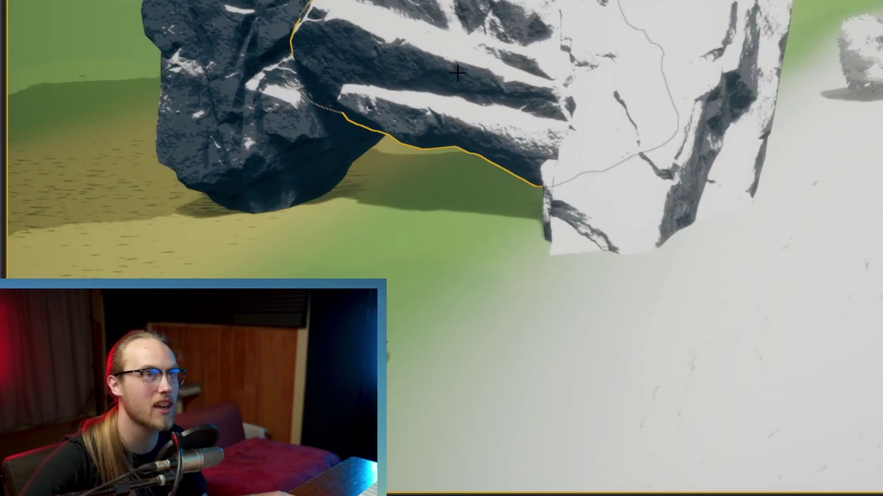
{"action": "right_click_drag", "start_coordinate": [458, 74], "coordinate": [440, 70]}
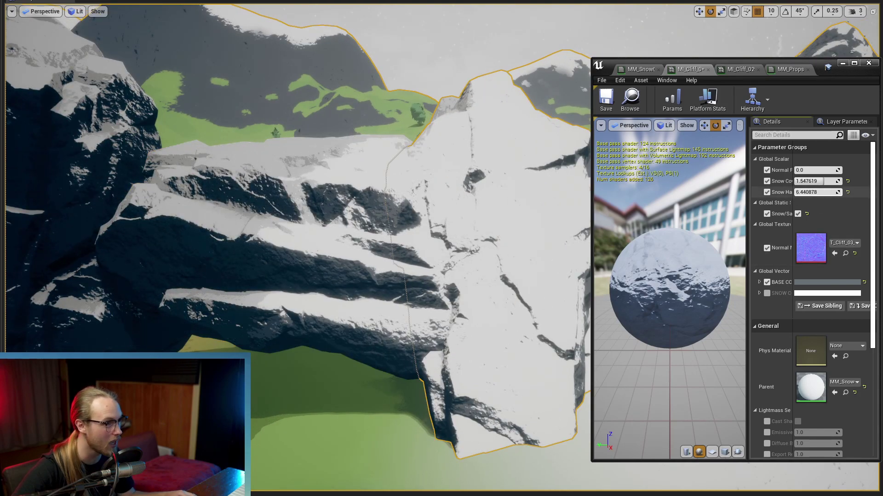
{"action": "left_click_drag", "start_coordinate": [818, 192], "coordinate": [800, 192]}
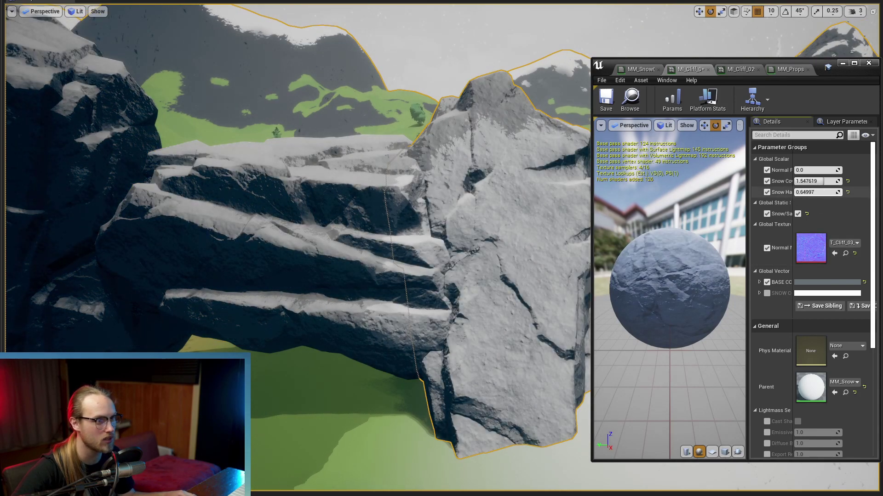
Set the snow coverage to 1.6 and compare a snow hardness of 0.192827 with a much higher hardness.
{"action": "left_click", "coordinate": [358, 260]}
{"action": "mouse_move", "coordinate": [358, 261]}
{"action": "right_mouse_down"}
{"action": "mouse_move", "coordinate": [352, 275]}
{"action": "mouse_move", "coordinate": [344, 271]}
{"action": "mouse_move", "coordinate": [356, 274]}
{"action": "mouse_move", "coordinate": [354, 266]}
{"action": "right_mouse_up"}
{"action": "left_click_drag", "start_coordinate": [357, 261], "coordinate": [369, 260], "text": "alt"}
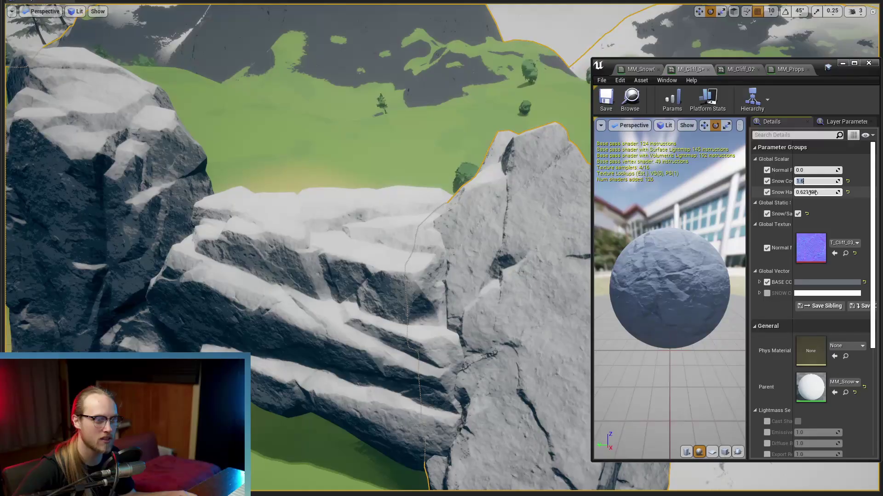
{"action": "left_click_drag", "start_coordinate": [812, 192], "coordinate": [787, 192]}
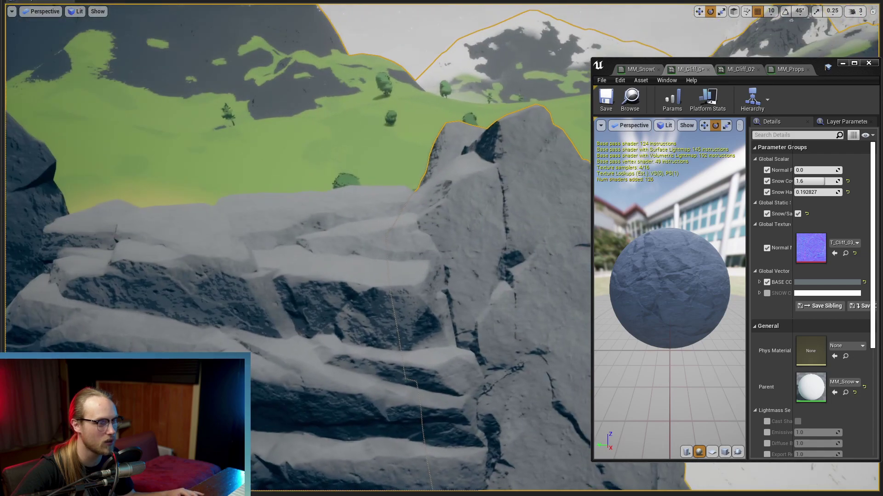
{"action": "left_click_drag", "start_coordinate": [802, 192], "coordinate": [858, 192]}
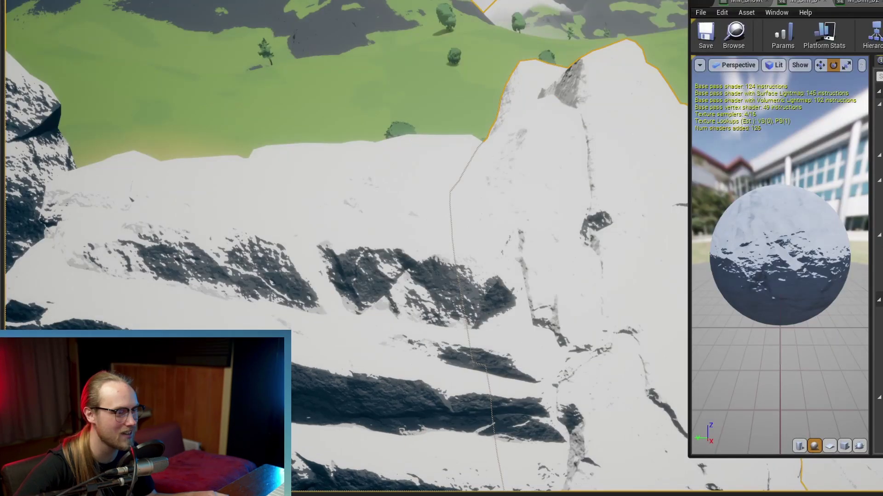
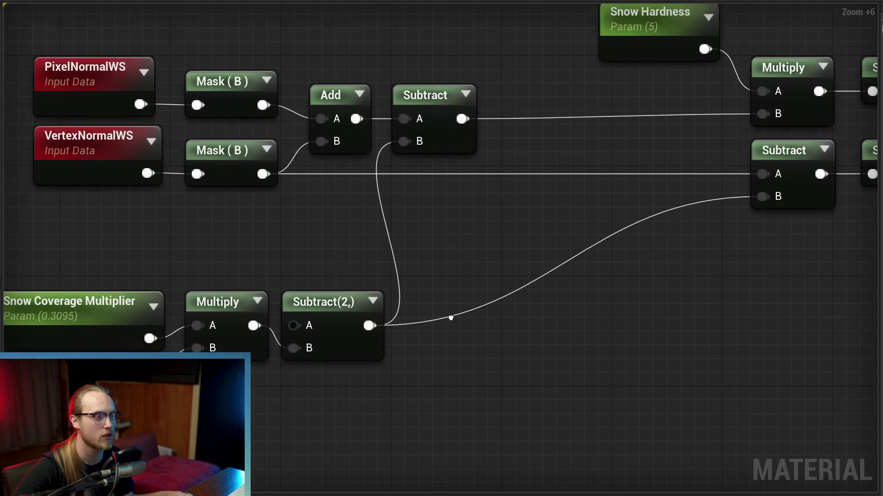
Examine the material graph from the Snow Coverage Multiplier and Subtract(2,) nodes through to the Snow Height branch.
{"action": "right_click_drag", "start_coordinate": [308, 375], "coordinate": [426, 316]}
{"action": "scroll", "coordinate": [426, 316], "scroll_direction": "up", "scroll_amount": 1}
{"action": "left_click", "coordinate": [463, 296]}
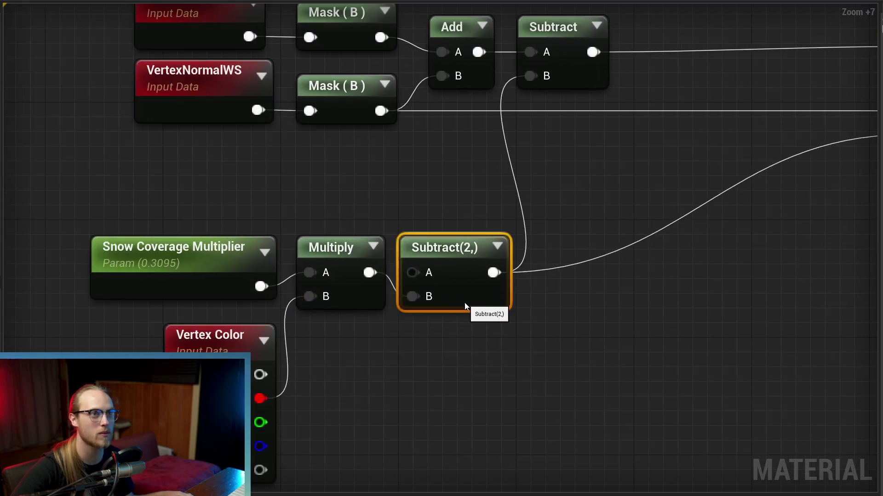
{"action": "left_click", "coordinate": [194, 280]}
{"action": "right_click_drag", "start_coordinate": [582, 338], "coordinate": [401, 332]}
{"action": "scroll", "coordinate": [401, 332], "scroll_direction": "down", "scroll_amount": 2}
{"action": "left_click", "coordinate": [605, 277]}
{"action": "right_click_drag", "start_coordinate": [607, 274], "coordinate": [277, 358]}
{"action": "right_click_drag", "start_coordinate": [787, 259], "coordinate": [288, 325]}
{"action": "scroll", "coordinate": [288, 324], "scroll_direction": "up", "scroll_amount": 2}
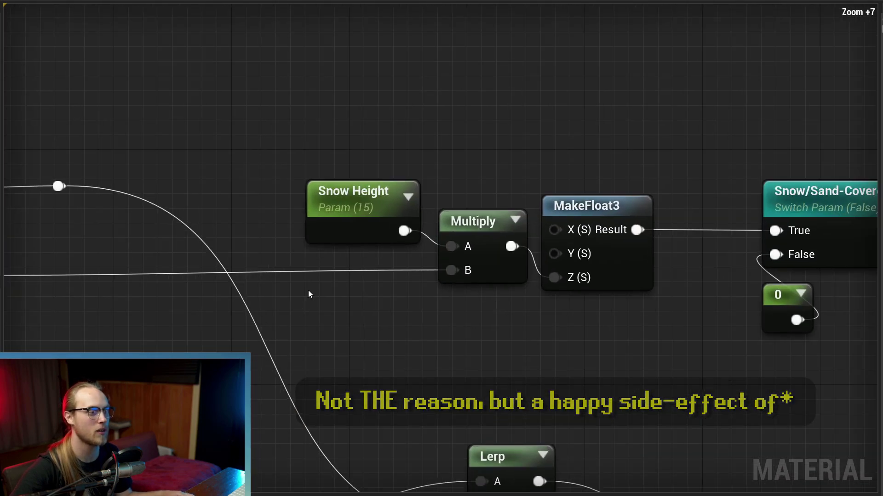
Review the Snow Height, Multiply and MakeFloat3 nodes by selecting them together.
{"action": "left_click_drag", "start_coordinate": [324, 127], "coordinate": [671, 313]}
{"action": "right_click_drag", "start_coordinate": [672, 314], "coordinate": [614, 319]}
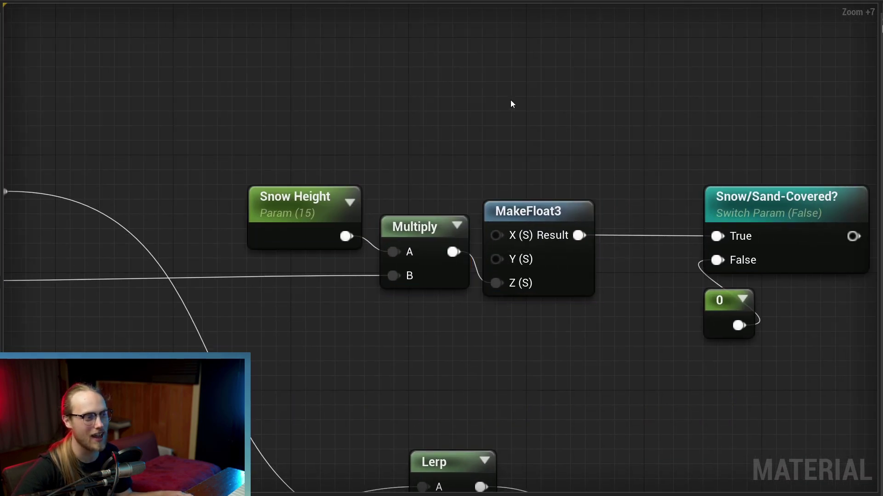
{"action": "left_click_drag", "start_coordinate": [510, 100], "coordinate": [305, 343]}
{"action": "left_click", "coordinate": [306, 343]}
{"action": "left_click_drag", "start_coordinate": [575, 82], "coordinate": [312, 337]}
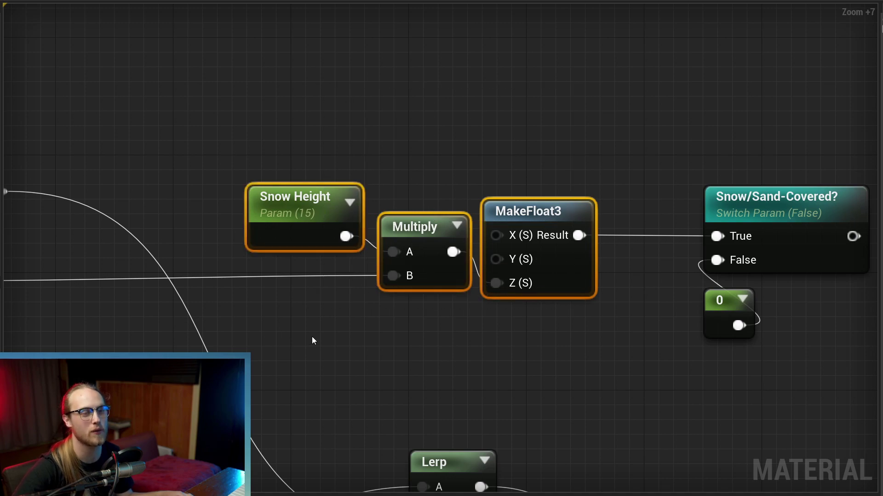
{"action": "left_click", "coordinate": [481, 178]}
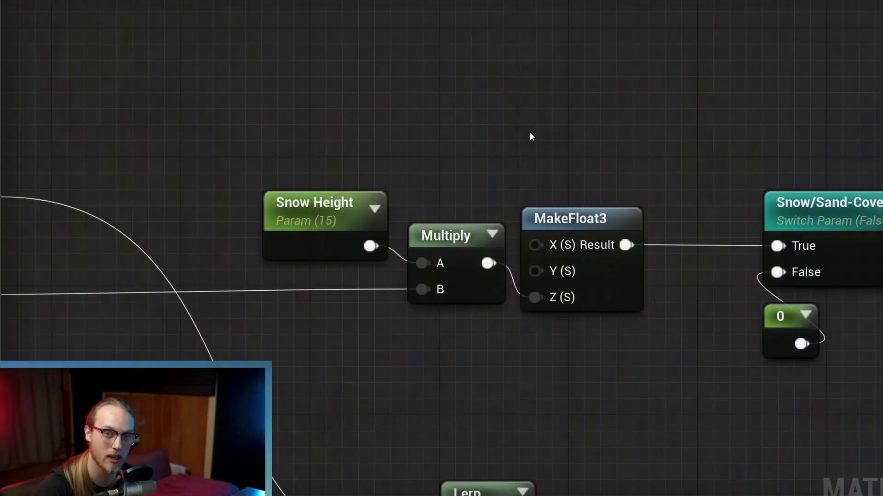
Connect the vertex-normal Saturate output to input B of the Multiply node fed by Snow Height.
{"action": "left_click_drag", "start_coordinate": [204, 233], "coordinate": [671, 232]}
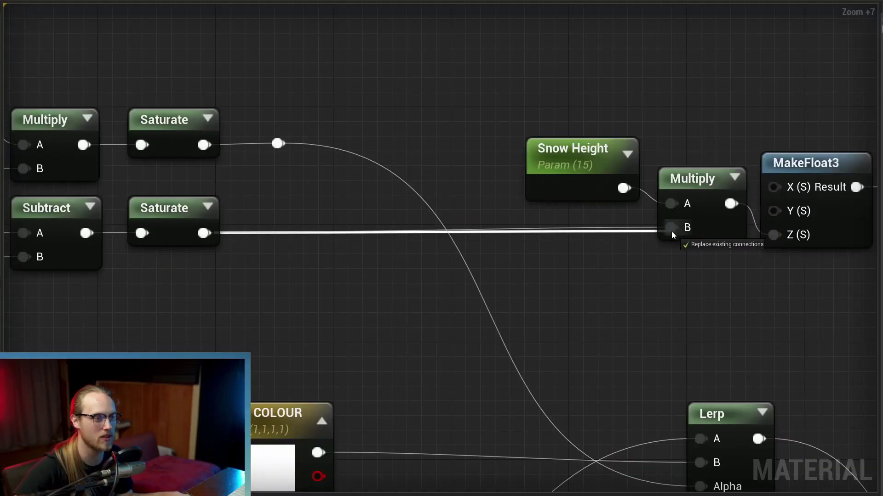
{"action": "right_click_drag", "start_coordinate": [671, 232], "coordinate": [404, 258]}
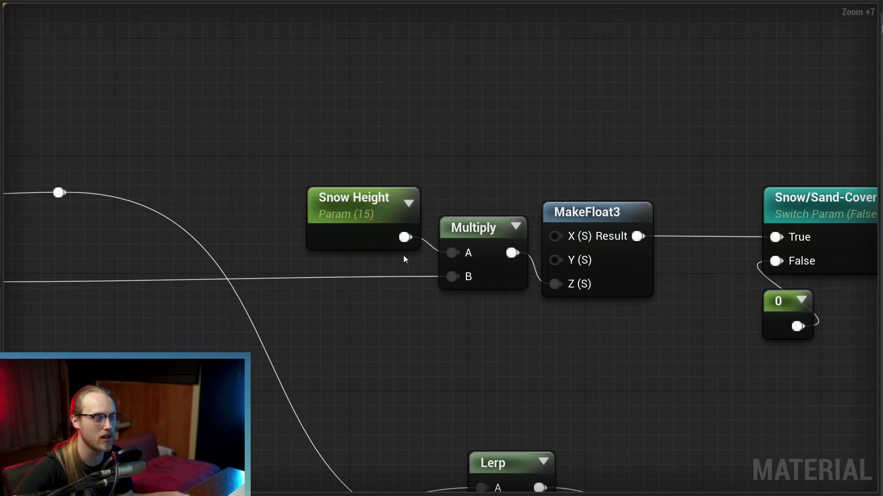
{"action": "right_click_drag", "start_coordinate": [438, 189], "coordinate": [328, 169]}
{"action": "left_click", "coordinate": [266, 183]}
{"action": "right_click_drag", "start_coordinate": [422, 174], "coordinate": [327, 154]}
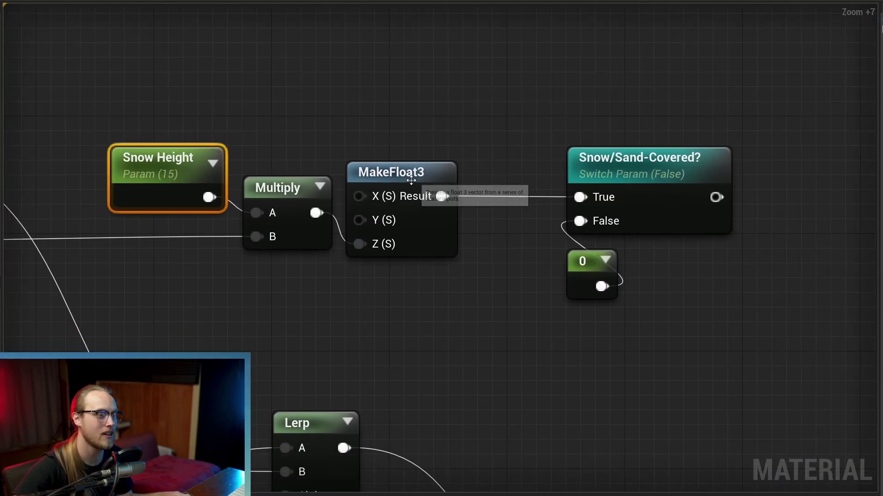
Examine the MakeFloat3 node's X, Y and Z inputs and how the multiplied snow height feeds Z.
{"action": "left_click", "coordinate": [410, 177]}
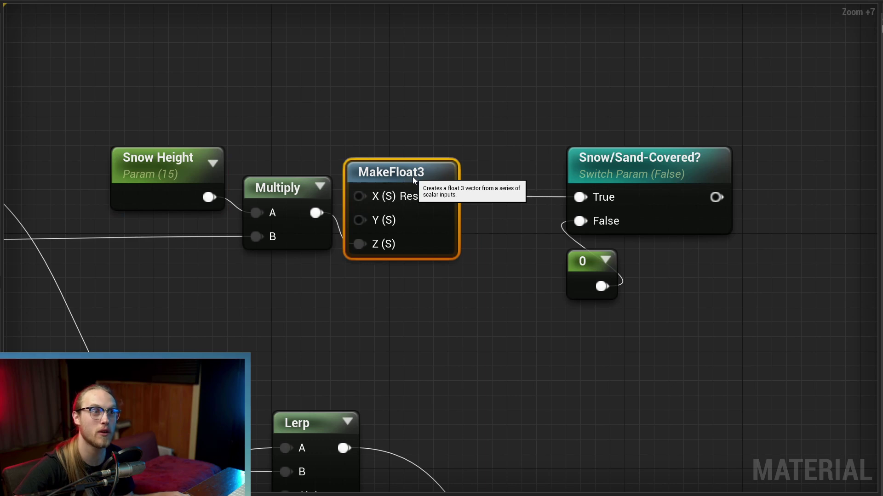
{"action": "left_click", "coordinate": [438, 115]}
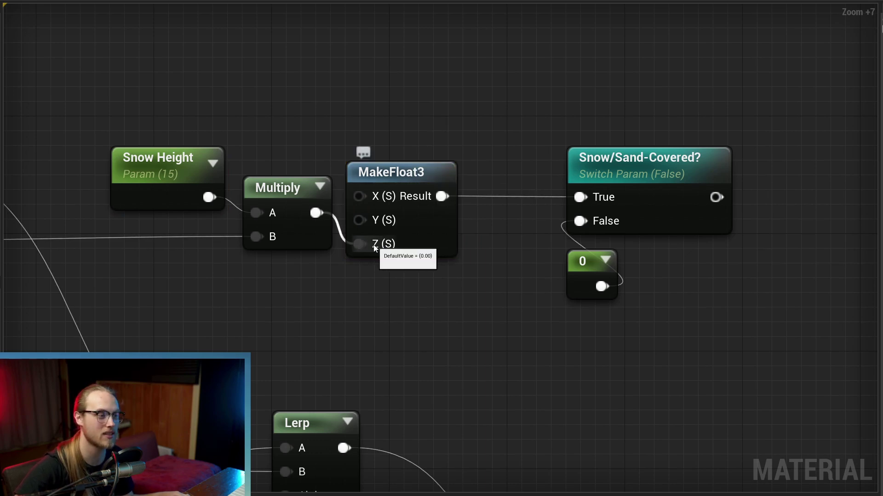
{"action": "right_click_drag", "start_coordinate": [421, 236], "coordinate": [334, 254]}
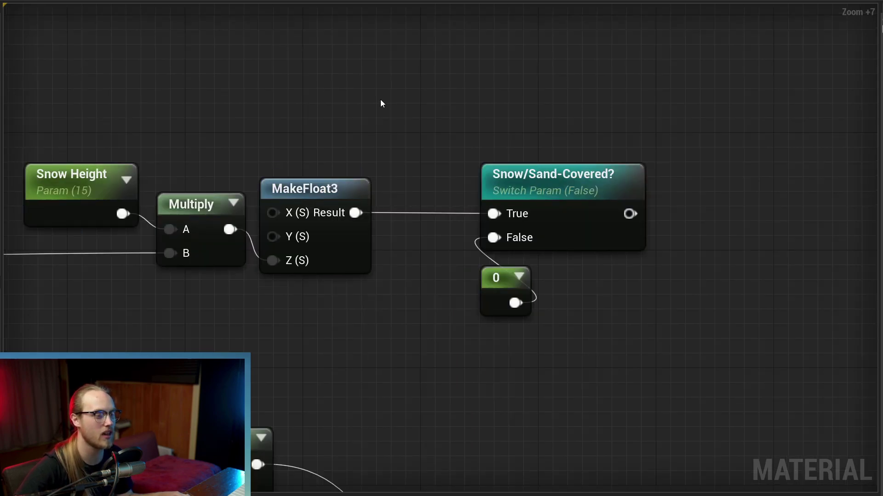
{"action": "left_click", "coordinate": [339, 240]}
{"action": "left_click", "coordinate": [340, 306]}
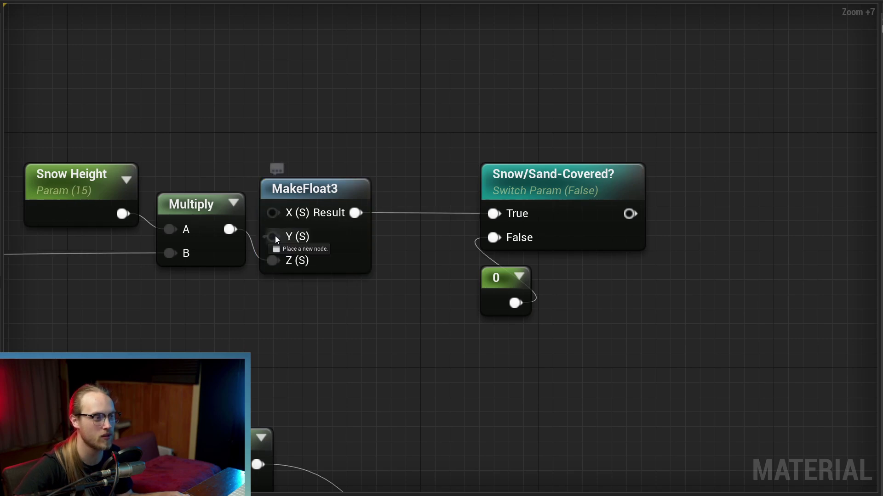
{"action": "left_click_drag", "start_coordinate": [268, 266], "coordinate": [343, 256]}
{"action": "left_click", "coordinate": [391, 242]}
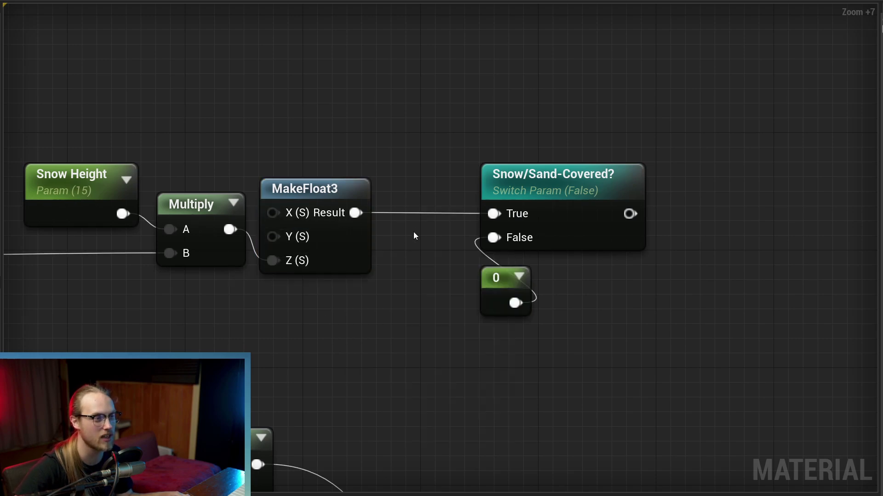
Connect the MakeFloat3 Result to the True input of the snow height branch's Snow/Sand-Covered? switch.
{"action": "right_click_drag", "start_coordinate": [370, 217], "coordinate": [267, 199]}
{"action": "left_click_drag", "start_coordinate": [253, 196], "coordinate": [337, 206]}
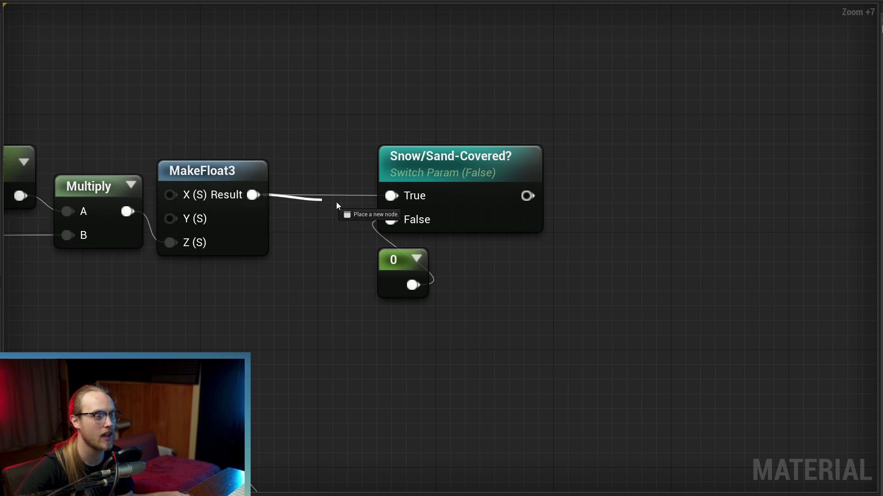
{"action": "left_click_drag", "start_coordinate": [393, 200], "coordinate": [391, 197]}
{"action": "left_click", "coordinate": [454, 162]}
{"action": "right_click_drag", "start_coordinate": [577, 209], "coordinate": [396, 206]}
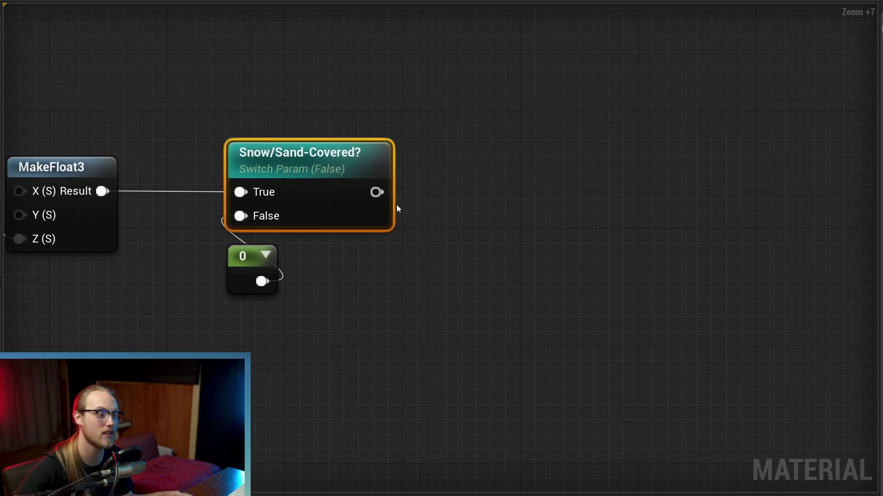
Connect the snow height branch's Snow/Sand-Covered? switch to the material's World Position Offset and save the material.
{"action": "scroll", "coordinate": [396, 193], "scroll_direction": "down", "scroll_amount": 3}
{"action": "left_click_drag", "start_coordinate": [378, 98], "coordinate": [614, 287]}
{"action": "right_click_drag", "start_coordinate": [475, 212], "coordinate": [509, 271]}
{"action": "right_click_drag", "start_coordinate": [323, 136], "coordinate": [566, 384]}
{"action": "scroll", "coordinate": [566, 384], "scroll_direction": "down", "scroll_amount": 3}
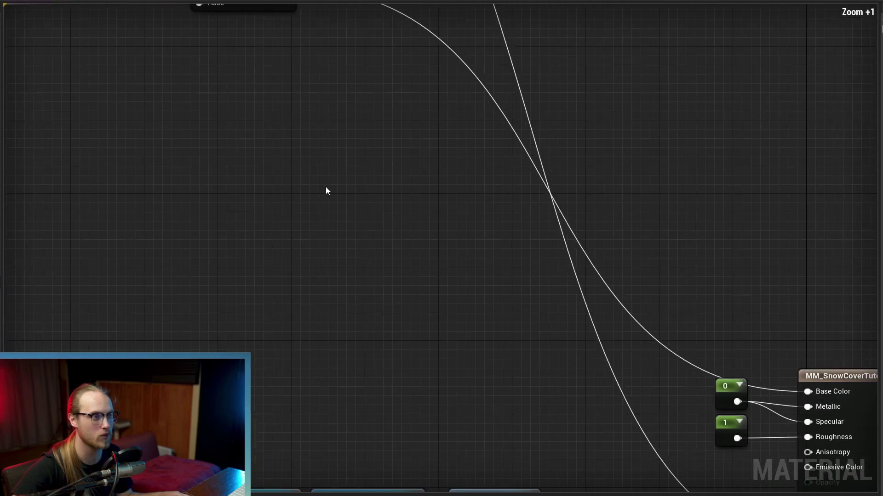
{"action": "right_click_drag", "start_coordinate": [270, 123], "coordinate": [528, 354]}
{"action": "scroll", "coordinate": [528, 354], "scroll_direction": "down", "scroll_amount": 3}
{"action": "key", "text": "ctrl+s"}
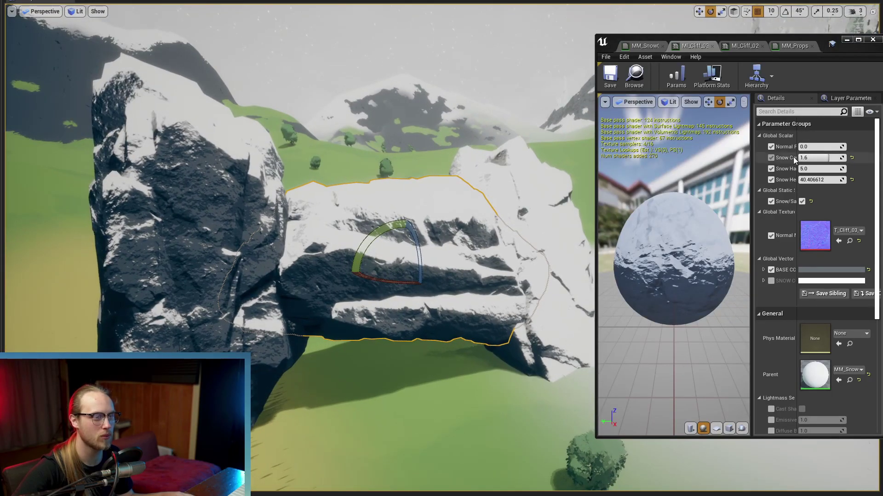
Lower the cliff instance's snow height to 21.555521, then set it to 0 and inspect the rocks.
{"action": "mouse_move", "coordinate": [812, 179]}
{"action": "left_mouse_down"}
{"action": "mouse_move", "coordinate": [853, 180]}
{"action": "mouse_move", "coordinate": [807, 179]}
{"action": "left_mouse_up"}
{"action": "key", "text": "w"}
{"action": "right_click_drag", "start_coordinate": [529, 221], "coordinate": [528, 220]}
{"action": "left_click", "coordinate": [820, 179]}
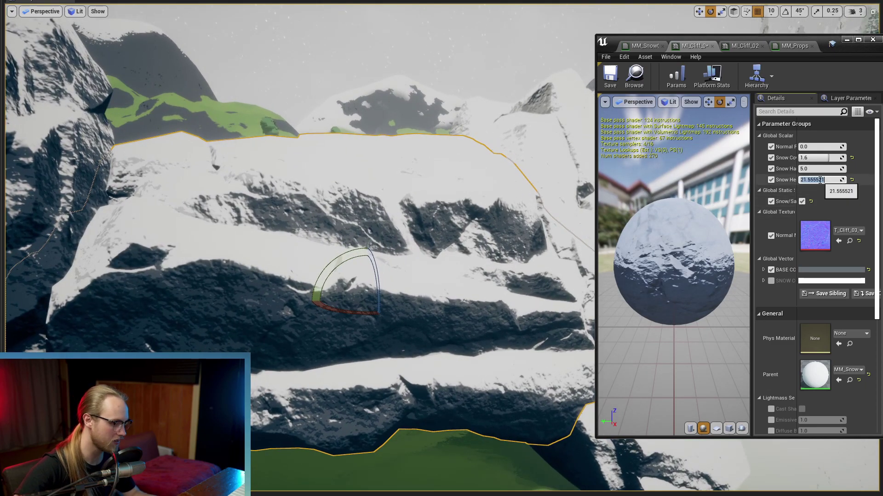
{"action": "type", "text": "0"}
{"action": "key", "text": "Return"}
{"action": "key", "text": "d"}
{"action": "right_click_drag", "start_coordinate": [418, 271], "coordinate": [368, 272]}
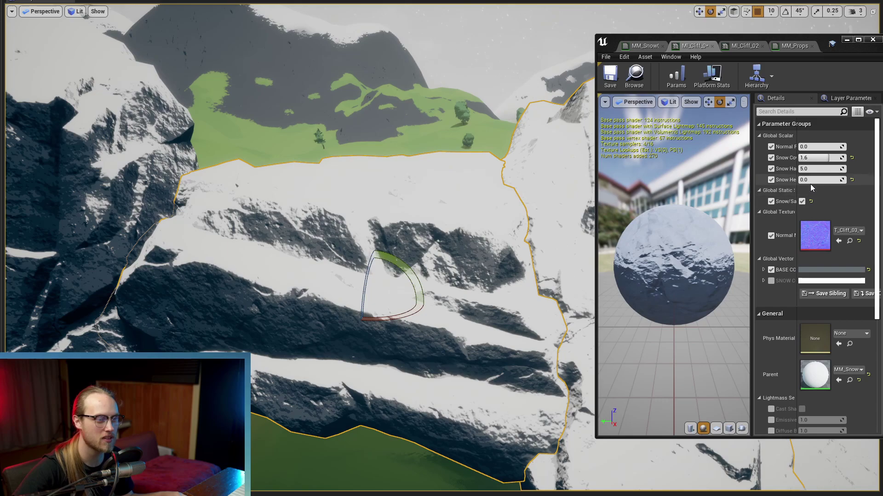
Raise the snow coverage to 1.642857, try a snow height of 77.224014, and set the snow height to 50.
{"action": "left_click_drag", "start_coordinate": [810, 158], "coordinate": [834, 180]}
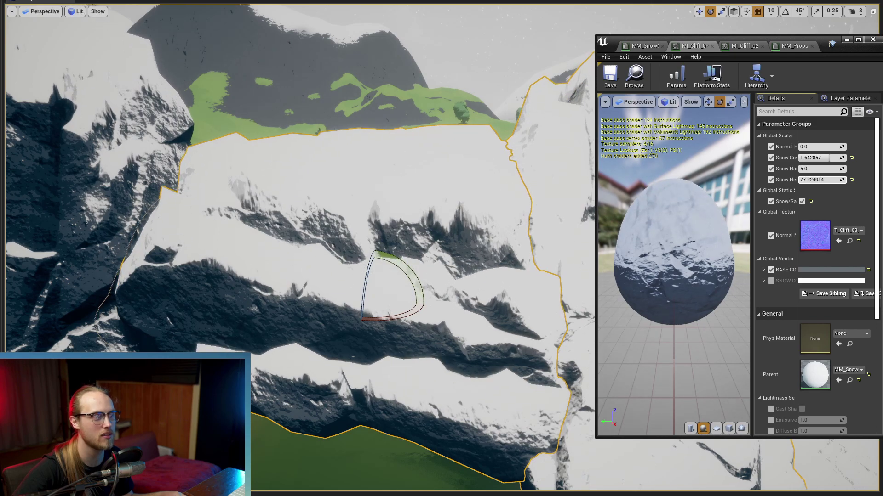
{"action": "key", "text": "Return"}
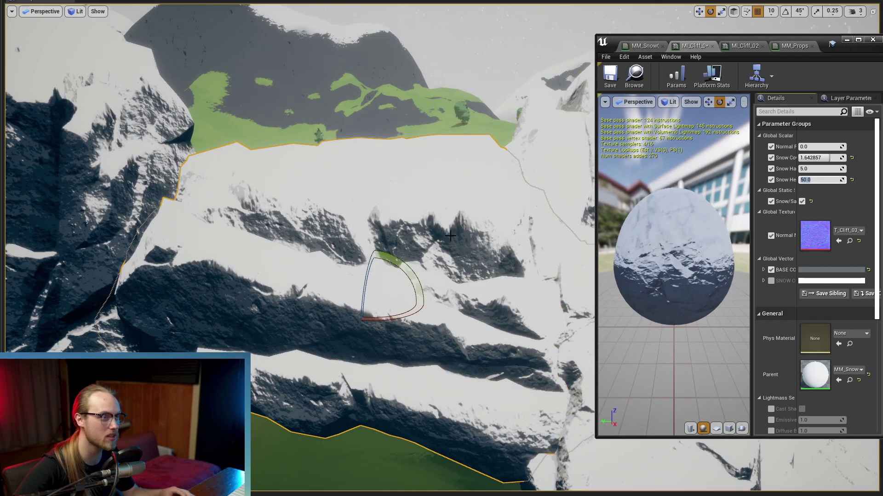
{"action": "mouse_move", "coordinate": [827, 160]}
{"action": "left_mouse_down"}
{"action": "mouse_move", "coordinate": [800, 160]}
{"action": "mouse_move", "coordinate": [844, 160]}
{"action": "mouse_move", "coordinate": [797, 158]}
{"action": "mouse_move", "coordinate": [833, 157]}
{"action": "left_mouse_up"}
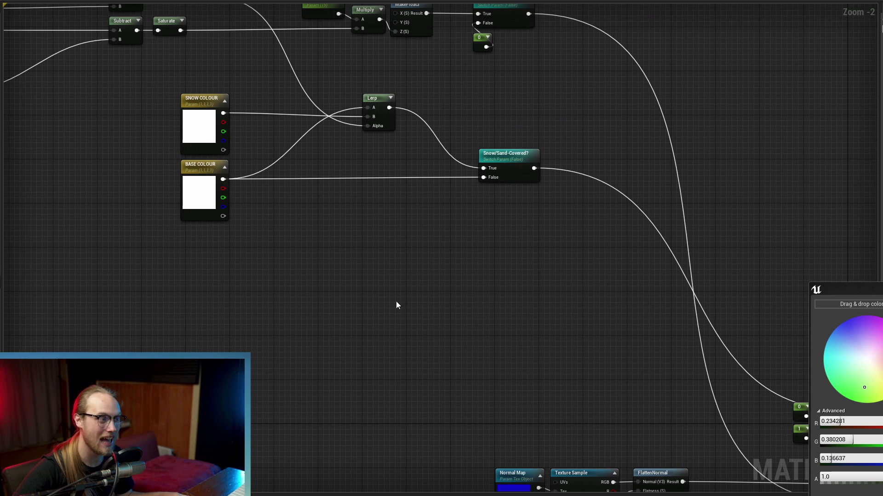
Select the Normal Map, Texture Sample, FlattenNormal and Normal Flatness nodes and move them well away from the material output.
{"action": "right_click_drag", "start_coordinate": [444, 369], "coordinate": [407, 301]}
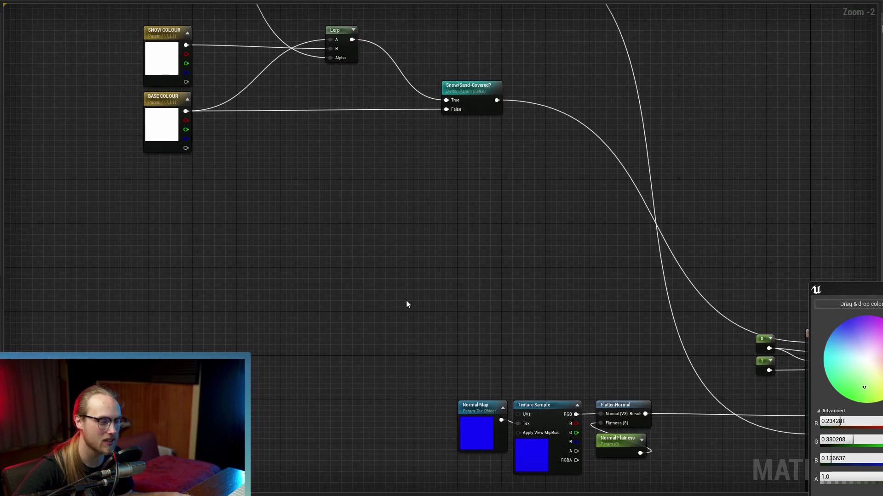
{"action": "left_click_drag", "start_coordinate": [499, 475], "coordinate": [485, 474]}
{"action": "left_click_drag", "start_coordinate": [469, 430], "coordinate": [143, 430]}
{"action": "right_click_drag", "start_coordinate": [251, 334], "coordinate": [373, 262]}
{"action": "scroll", "coordinate": [373, 261], "scroll_direction": "up", "scroll_amount": 2}
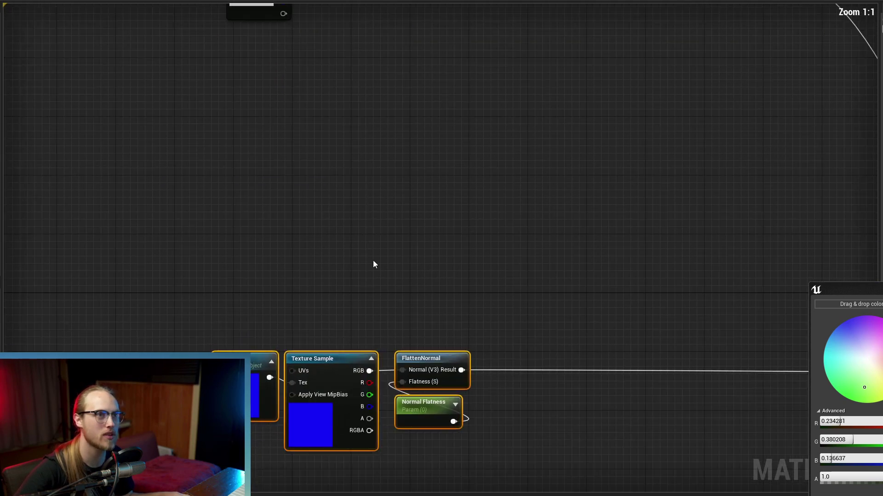
Examine the sand normal branch: the Absolute World Position, Mask and Divide UV nodes, the Sand Normal Map sample and the Lerp with FlattenNormal.
{"action": "scroll", "coordinate": [374, 261], "scroll_direction": "up", "scroll_amount": 1, "text": "ctrl"}
{"action": "right_click_drag", "start_coordinate": [409, 328], "coordinate": [394, 184]}
{"action": "left_click", "coordinate": [409, 174]}
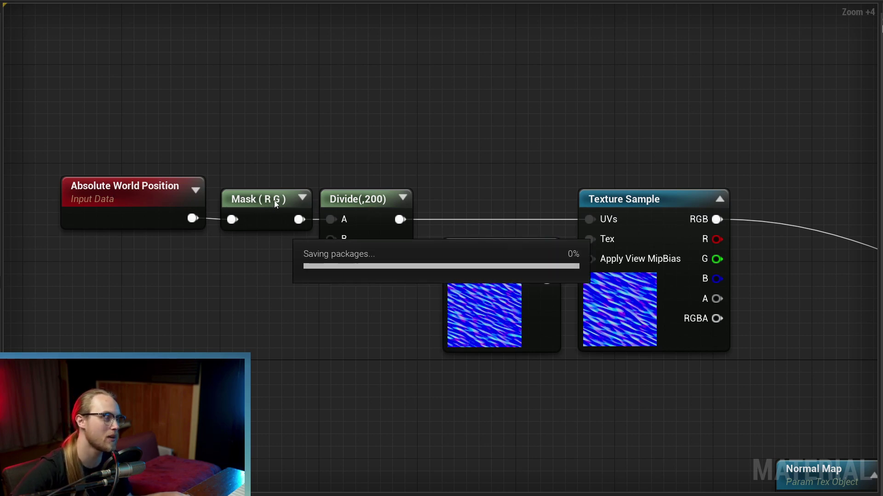
{"action": "left_click", "coordinate": [361, 203]}
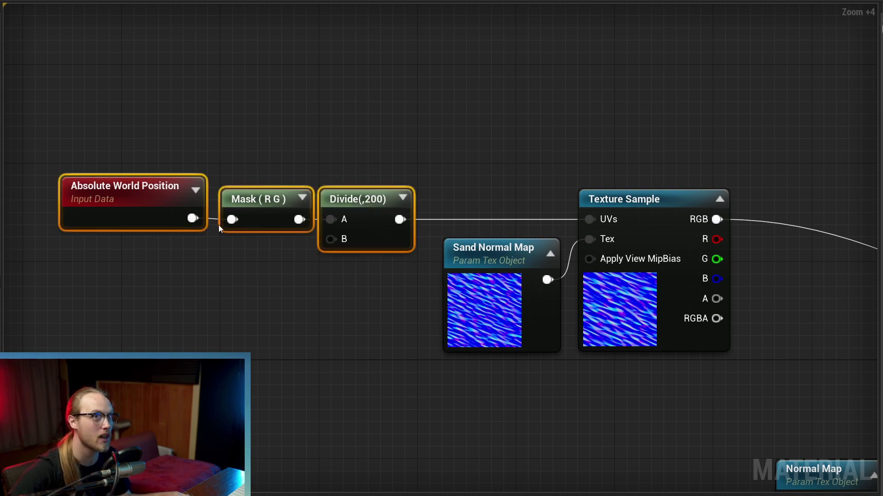
{"action": "right_click_drag", "start_coordinate": [545, 243], "coordinate": [330, 212]}
{"action": "left_click", "coordinate": [355, 202]}
{"action": "right_click_drag", "start_coordinate": [658, 327], "coordinate": [544, 321]}
{"action": "scroll", "coordinate": [591, 318], "scroll_direction": "down", "scroll_amount": 1}
{"action": "scroll", "coordinate": [543, 322], "scroll_direction": "up", "scroll_amount": 2}
{"action": "right_click_drag", "start_coordinate": [310, 393], "coordinate": [466, 228]}
{"action": "left_click_drag", "start_coordinate": [180, 205], "coordinate": [644, 444]}
{"action": "right_click_drag", "start_coordinate": [744, 267], "coordinate": [682, 366]}
{"action": "left_click", "coordinate": [683, 367]}
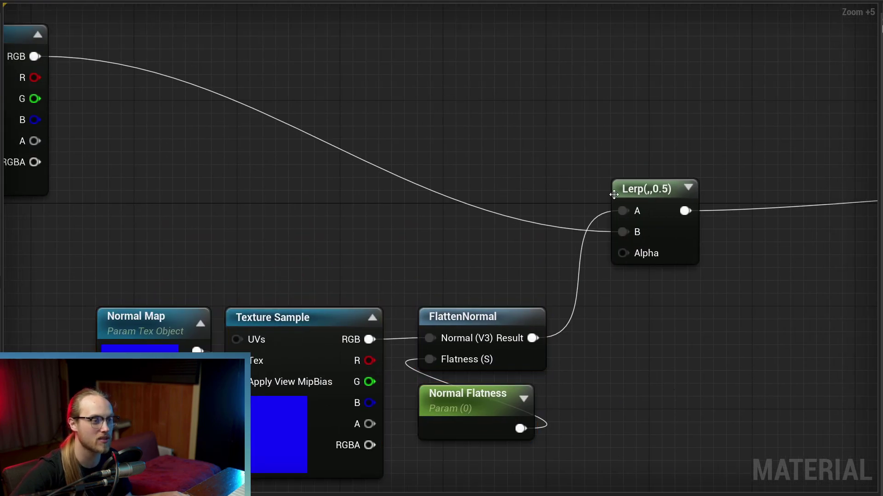
Connect the output of the vertex normal branch's Saturate node to the Alpha input of the normal map Lerp.
{"action": "right_click_drag", "start_coordinate": [488, 162], "coordinate": [522, 453]}
{"action": "scroll", "coordinate": [522, 453], "scroll_direction": "down", "scroll_amount": 4}
{"action": "right_click_drag", "start_coordinate": [408, 248], "coordinate": [434, 355]}
{"action": "right_click_drag", "start_coordinate": [428, 185], "coordinate": [641, 258]}
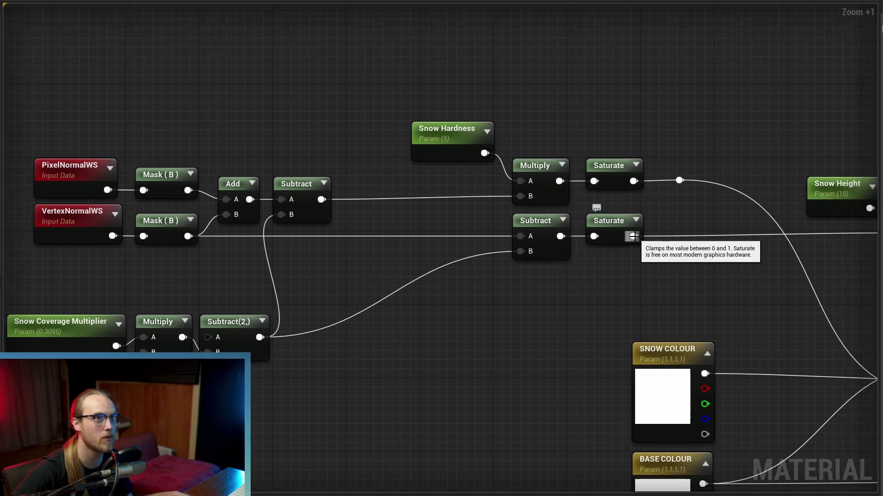
{"action": "left_click_drag", "start_coordinate": [634, 242], "coordinate": [706, 244]}
{"action": "right_click_drag", "start_coordinate": [541, 173], "coordinate": [732, 479]}
{"action": "right_click_drag", "start_coordinate": [496, 152], "coordinate": [701, 388]}
{"action": "right_click_drag", "start_coordinate": [550, 201], "coordinate": [491, 295]}
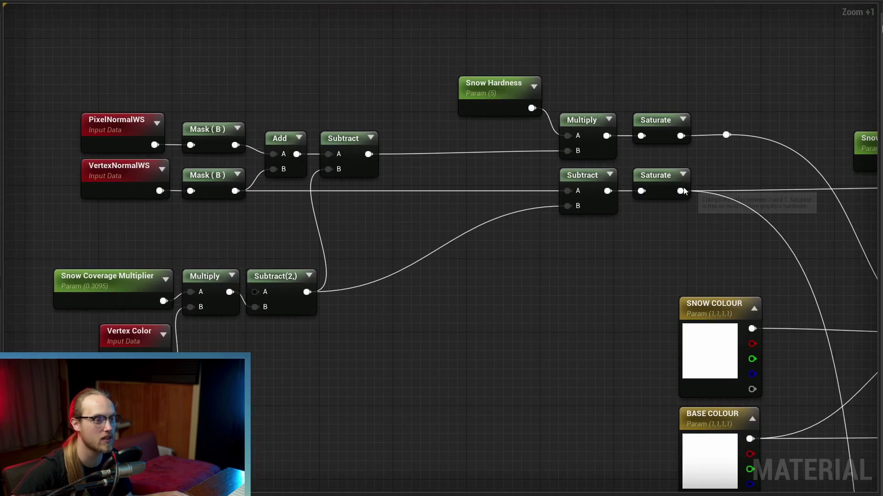
Examine the PixelNormalWS mask chain, from its Mask, Add and Subtract nodes to the Snow Hardness Multiply.
{"action": "right_click_drag", "start_coordinate": [660, 94], "coordinate": [690, 119]}
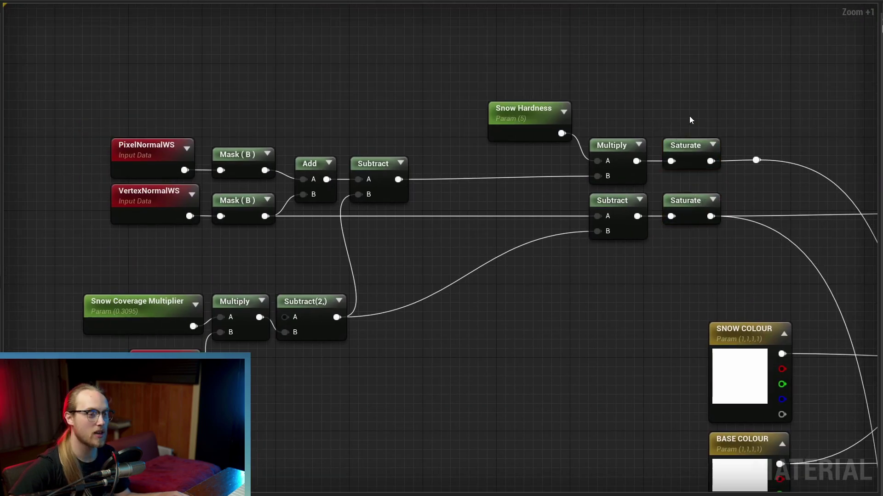
{"action": "left_click_drag", "start_coordinate": [296, 138], "coordinate": [116, 167]}
{"action": "right_click_drag", "start_coordinate": [194, 154], "coordinate": [379, 198]}
{"action": "scroll", "coordinate": [379, 198], "scroll_direction": "up", "scroll_amount": 2}
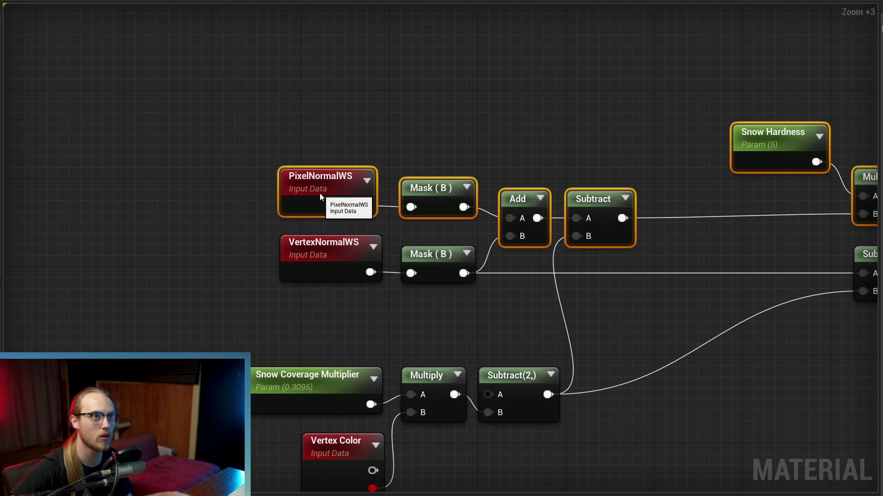
{"action": "right_click_drag", "start_coordinate": [380, 215], "coordinate": [338, 215]}
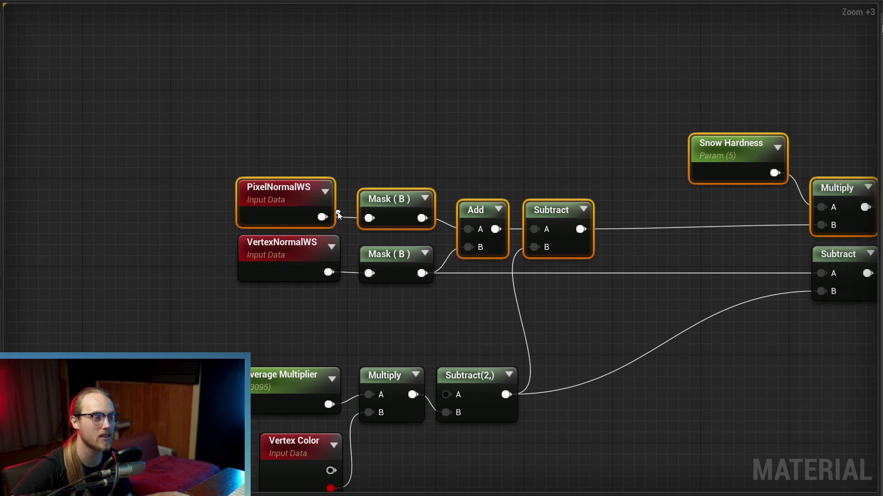
{"action": "left_click", "coordinate": [370, 165]}
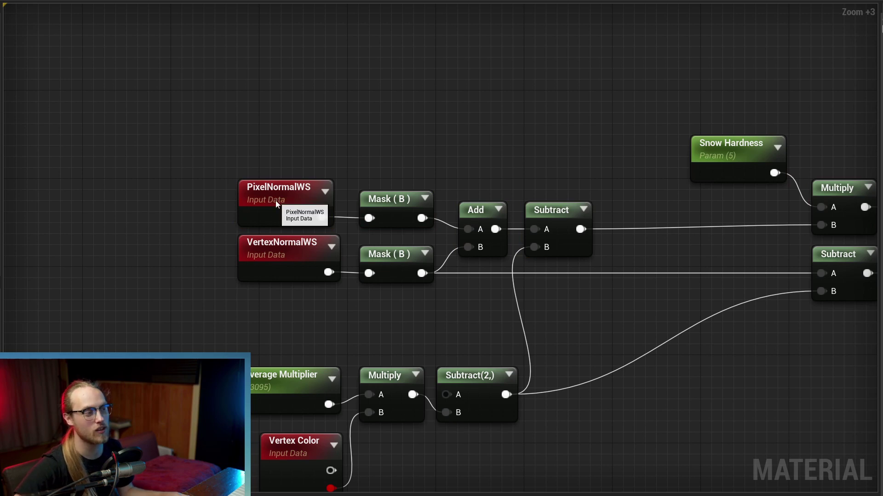
{"action": "mouse_move", "coordinate": [276, 203]}
{"action": "left_mouse_down"}
{"action": "mouse_move", "coordinate": [252, 137]}
{"action": "mouse_move", "coordinate": [267, 197]}
{"action": "mouse_move", "coordinate": [279, 204]}
{"action": "left_mouse_up"}
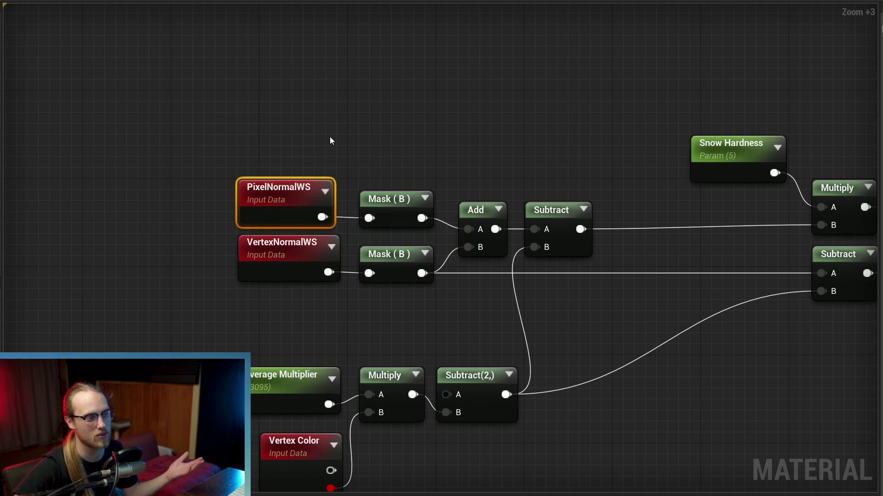
{"action": "left_click", "coordinate": [385, 132]}
{"action": "right_click_drag", "start_coordinate": [392, 136], "coordinate": [318, 125]}
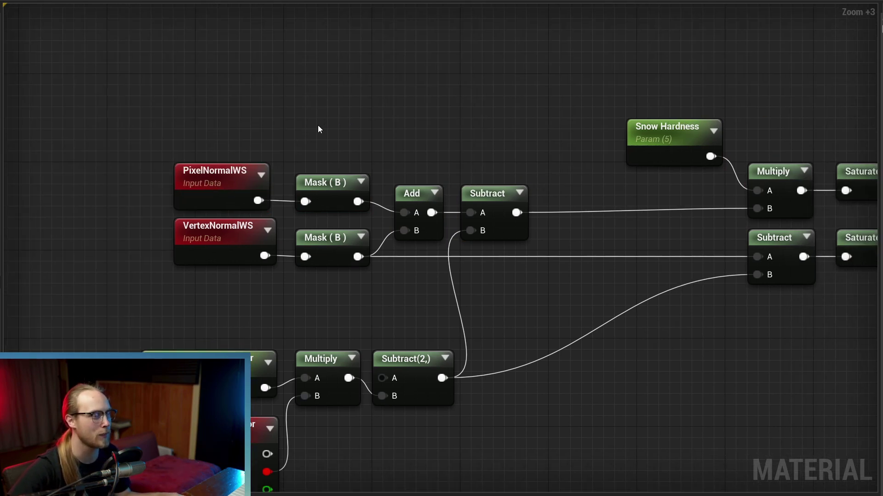
{"action": "left_click", "coordinate": [208, 183]}
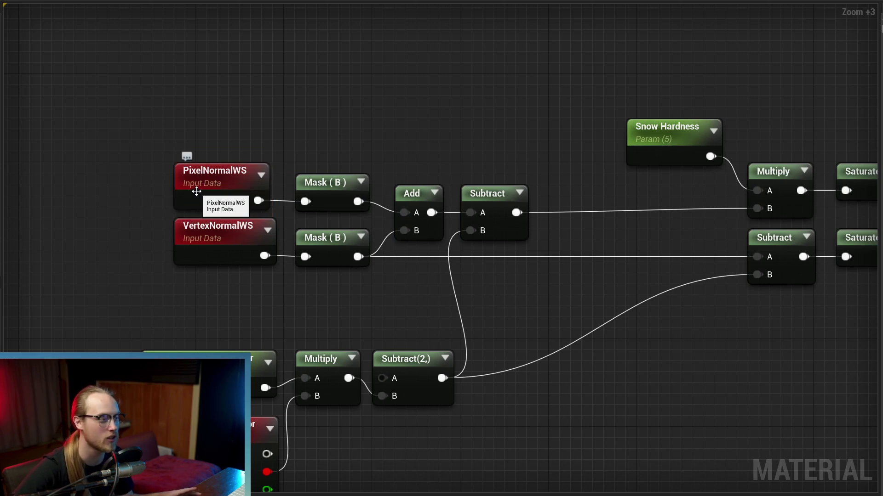
{"action": "right_click_drag", "start_coordinate": [385, 164], "coordinate": [312, 165]}
{"action": "right_click_drag", "start_coordinate": [106, 292], "coordinate": [56, 270]}
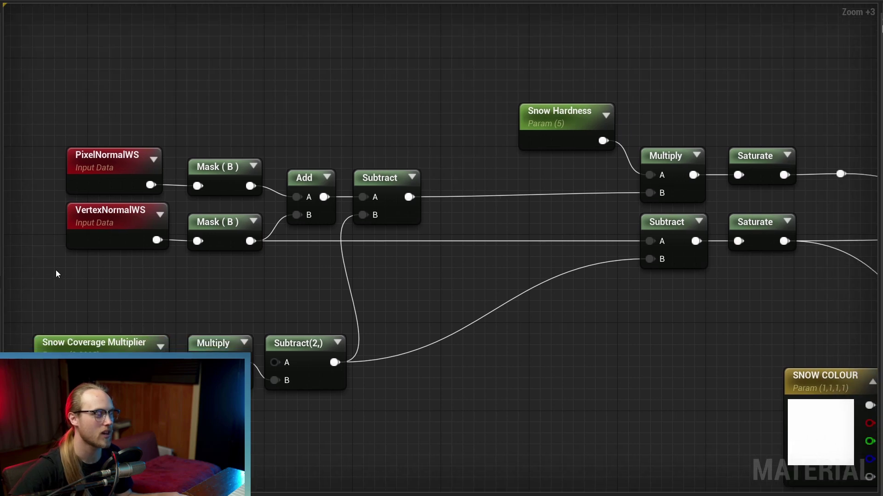
Examine the VertexNormalWS mask chain, from its Mask node through the Subtract and Saturate nodes.
{"action": "left_click_drag", "start_coordinate": [30, 230], "coordinate": [198, 240]}
{"action": "right_click_drag", "start_coordinate": [356, 268], "coordinate": [279, 255]}
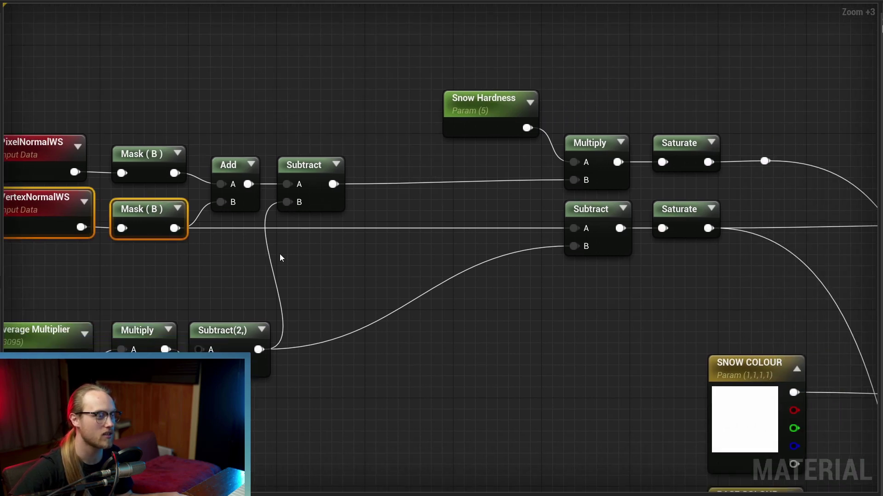
{"action": "right_click_drag", "start_coordinate": [437, 236], "coordinate": [337, 232]}
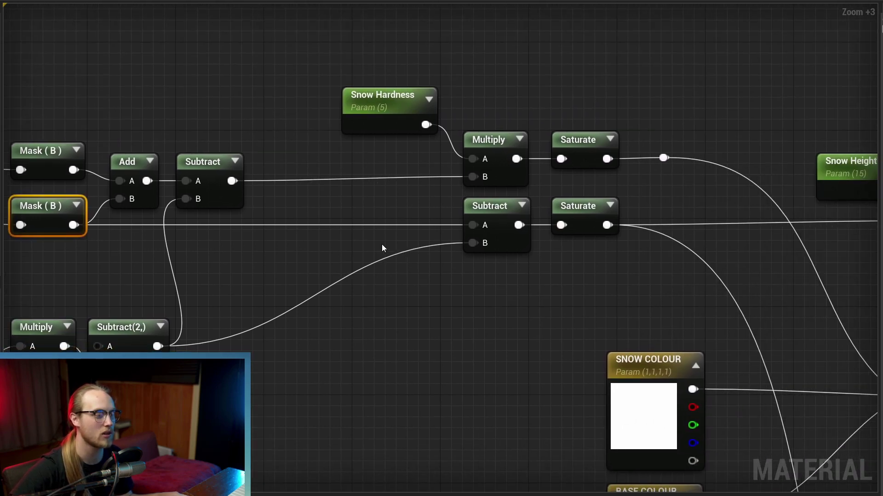
{"action": "left_click_drag", "start_coordinate": [381, 244], "coordinate": [644, 216]}
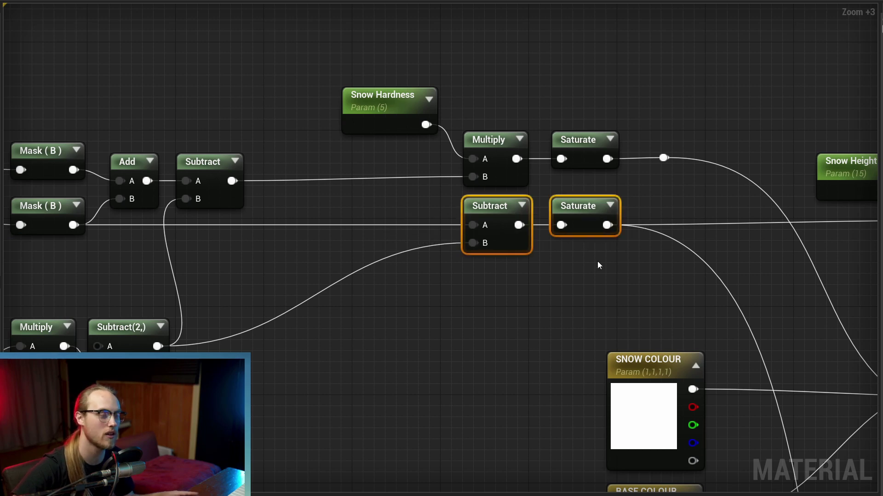
{"action": "right_click_drag", "start_coordinate": [597, 261], "coordinate": [366, 172]}
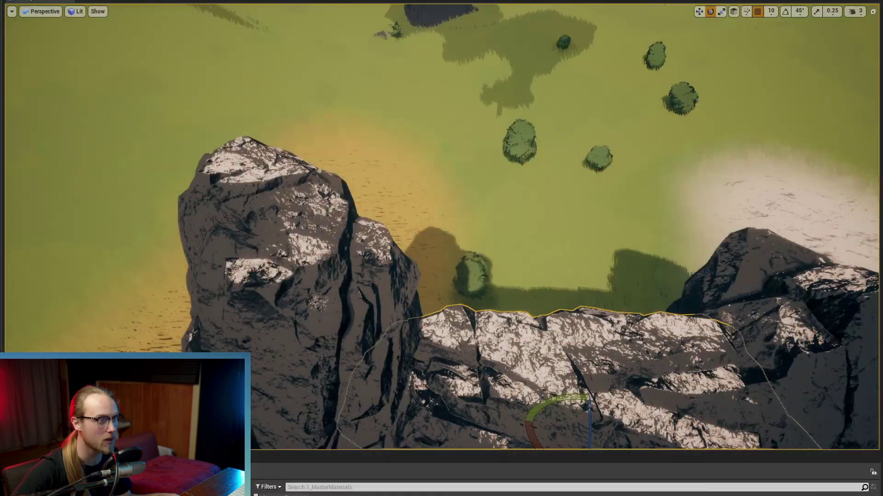
Try the cliff instance's snow coverage at 2.5, at a much lower value and at 1.952381, inspecting the rocks.
{"action": "key", "text": "f"}
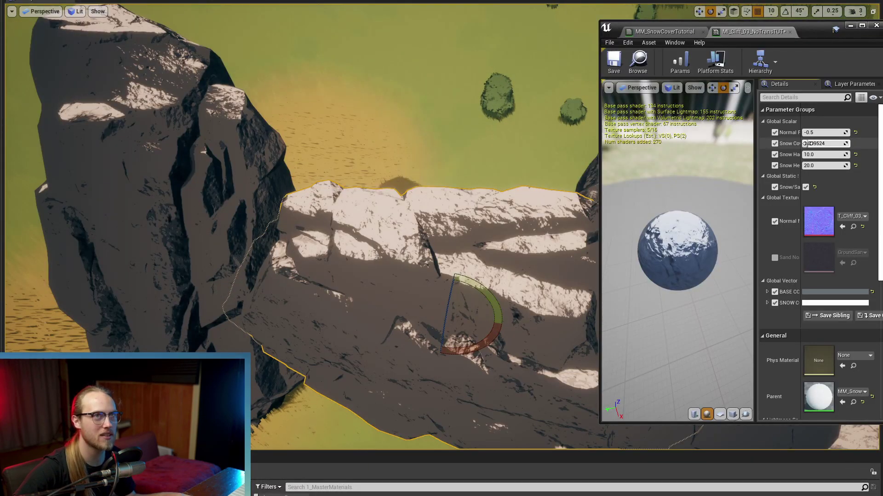
{"action": "left_click_drag", "start_coordinate": [823, 144], "coordinate": [850, 144]}
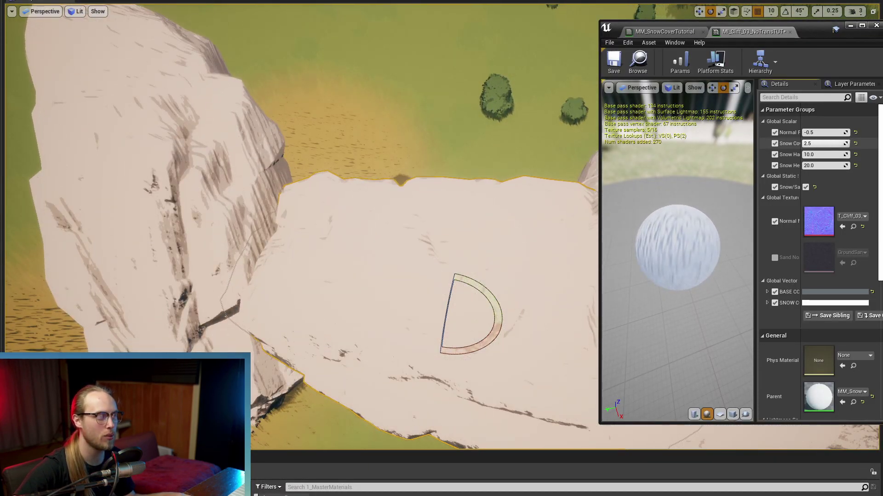
{"action": "mouse_move", "coordinate": [476, 148]}
{"action": "right_mouse_down"}
{"action": "mouse_move", "coordinate": [414, 148]}
{"action": "mouse_move", "coordinate": [404, 156]}
{"action": "mouse_move", "coordinate": [358, 133]}
{"action": "mouse_move", "coordinate": [391, 156]}
{"action": "mouse_move", "coordinate": [476, 148]}
{"action": "right_mouse_up"}
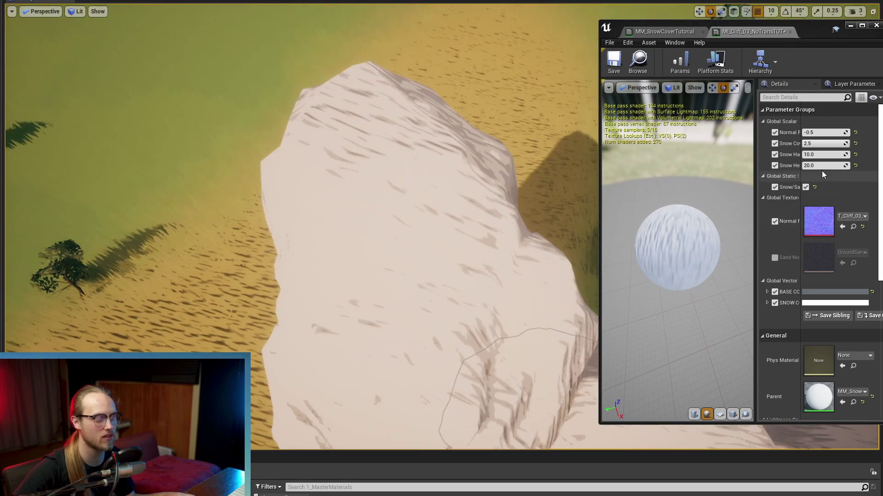
{"action": "left_click_drag", "start_coordinate": [817, 144], "coordinate": [808, 143]}
{"action": "mouse_move", "coordinate": [509, 382]}
{"action": "right_mouse_down"}
{"action": "mouse_move", "coordinate": [547, 382]}
{"action": "mouse_move", "coordinate": [515, 379]}
{"action": "right_mouse_up"}
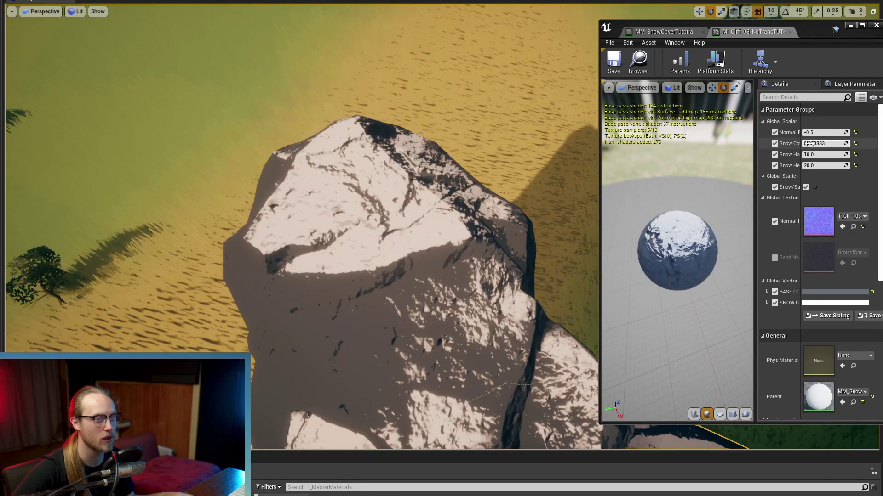
{"action": "left_click_drag", "start_coordinate": [810, 144], "coordinate": [839, 143]}
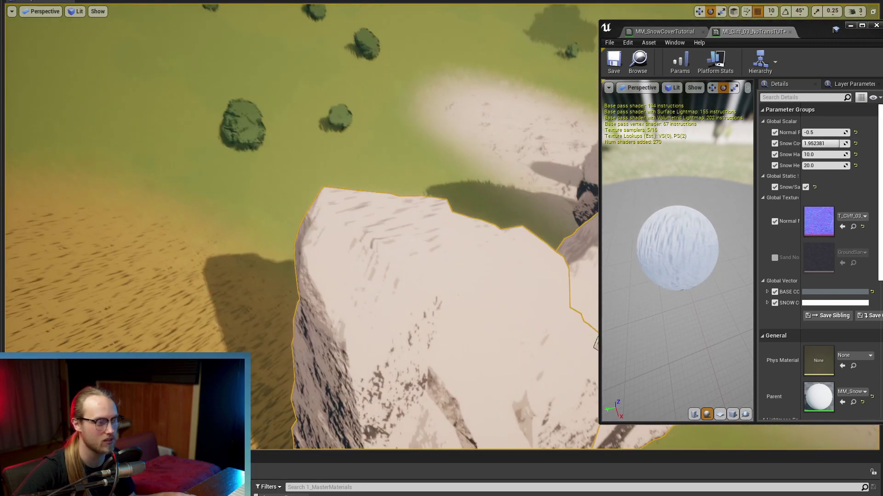
{"action": "right_click_drag", "start_coordinate": [345, 225], "coordinate": [389, 153]}
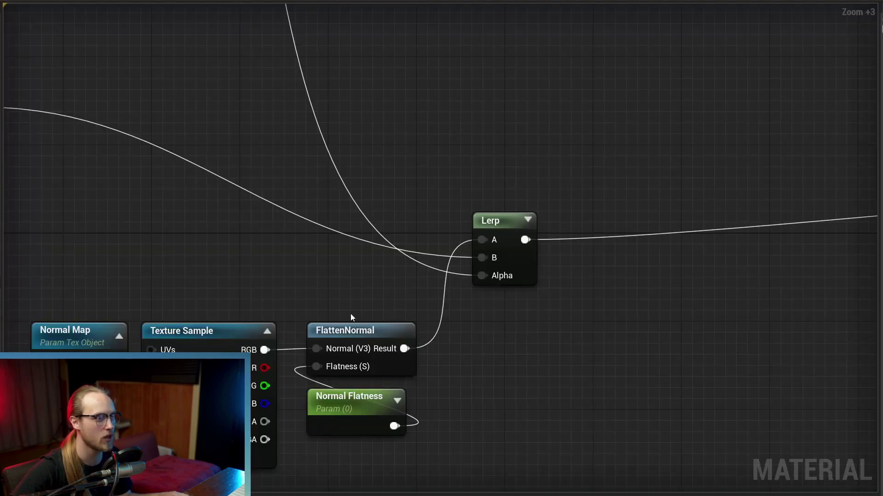
Create an Add node and place it just above the FlattenNormal node, before the normal Lerp.
{"action": "scroll", "coordinate": [374, 311], "scroll_direction": "up", "scroll_amount": 3}
{"action": "right_click", "coordinate": [364, 295]}
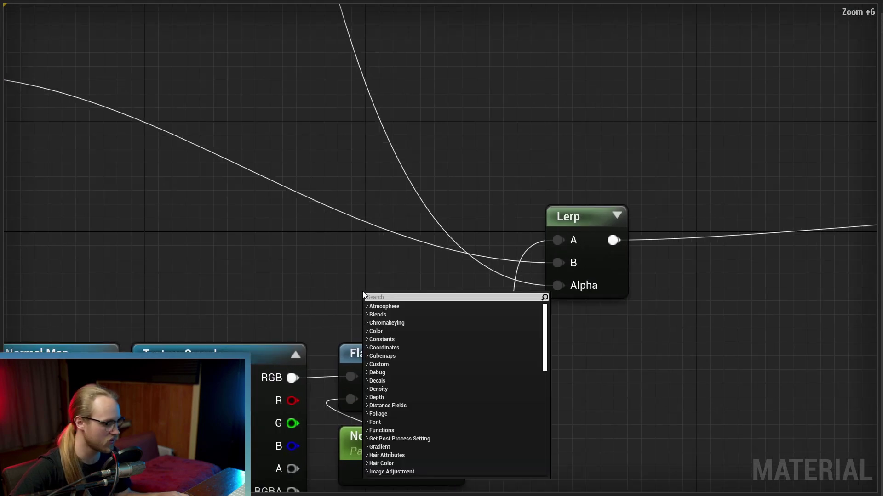
{"action": "type", "text": "add"}
{"action": "key", "text": "Return"}
{"action": "right_click_drag", "start_coordinate": [391, 278], "coordinate": [341, 272]}
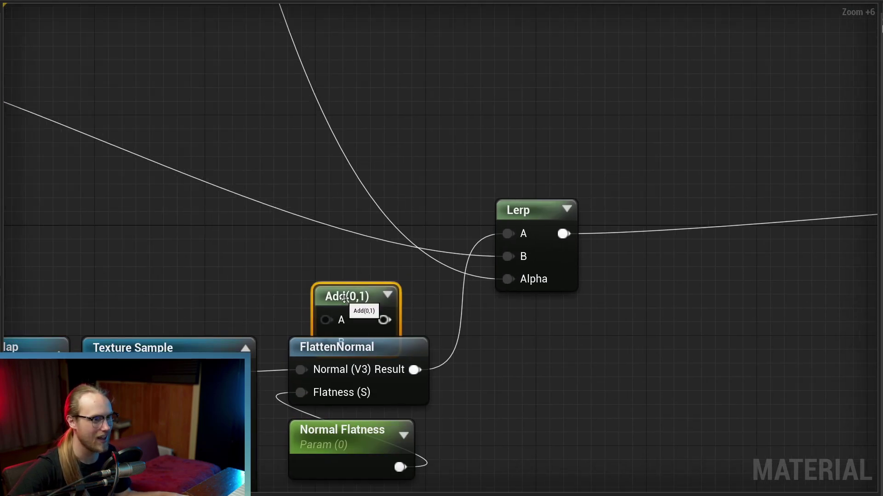
{"action": "left_click_drag", "start_coordinate": [345, 295], "coordinate": [360, 264]}
Reroute the normal Lerp's Alpha wire into the Add node's A input, set its B constant to 0.3 and shift the node away from the Lerp.
{"action": "left_click_drag", "start_coordinate": [507, 279], "coordinate": [344, 289], "text": "ctrl"}
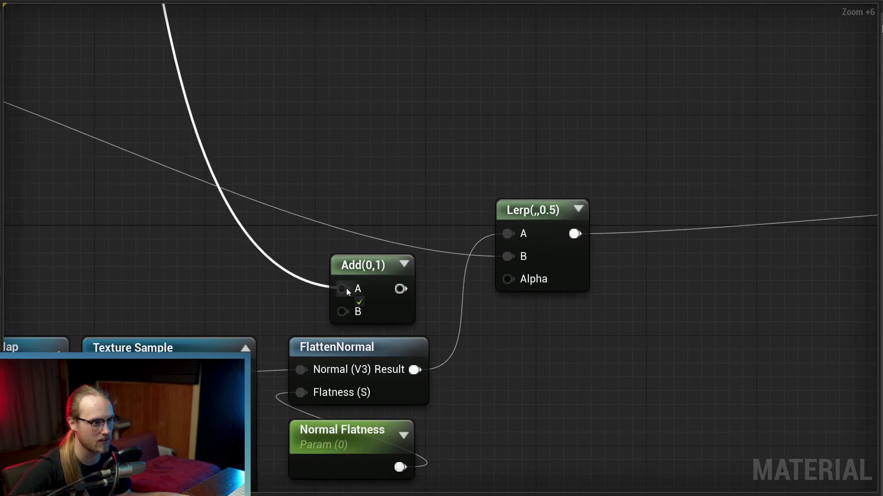
{"action": "left_click", "coordinate": [360, 269]}
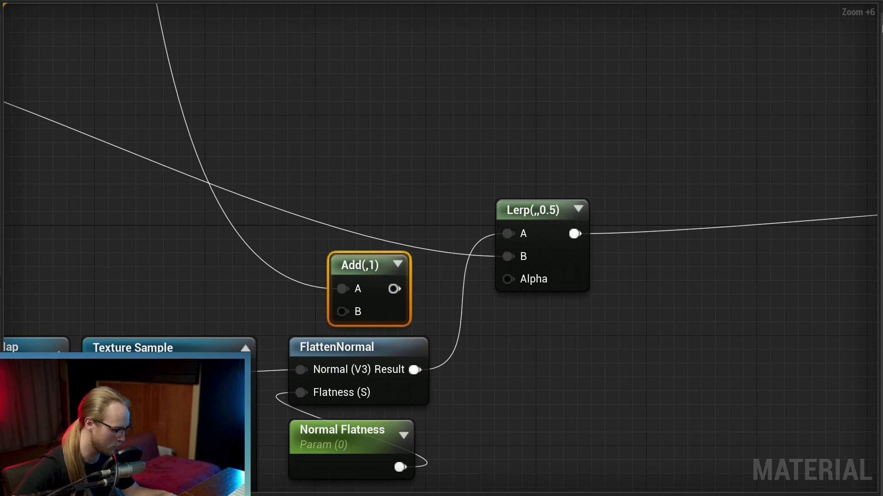
{"action": "left_click_drag", "start_coordinate": [331, 288], "coordinate": [237, 263]}
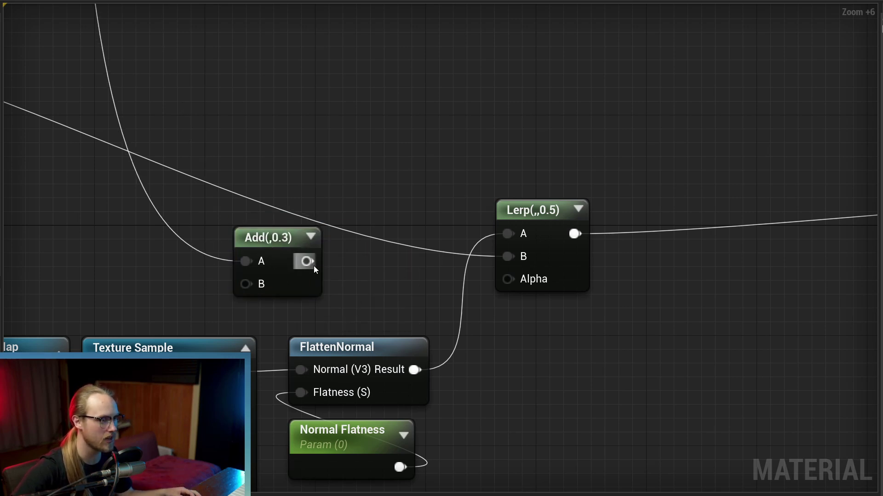
Feed the Add result through a new Saturate node into the normal Lerp's Alpha and save the material.
{"action": "left_click_drag", "start_coordinate": [307, 261], "coordinate": [344, 263]}
{"action": "type", "text": "sat"}
{"action": "left_click", "coordinate": [398, 299]}
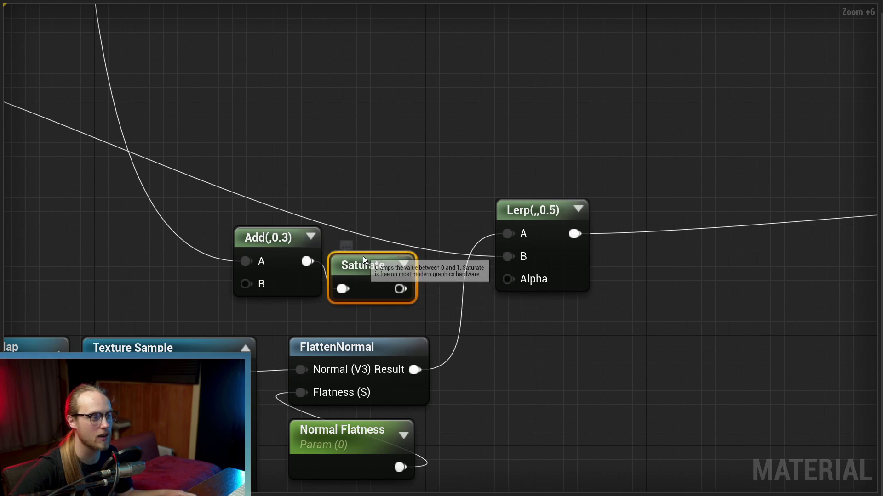
{"action": "left_click_drag", "start_coordinate": [397, 289], "coordinate": [507, 279]}
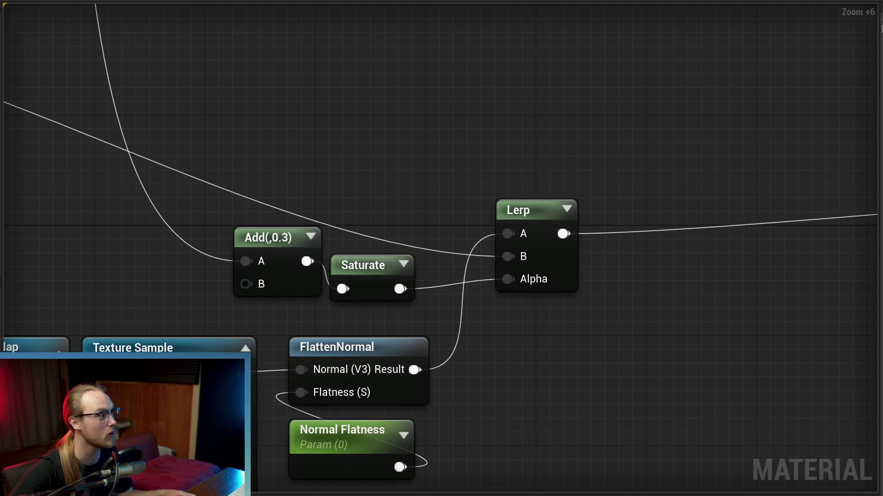
{"action": "key", "text": "ctrl+s"}
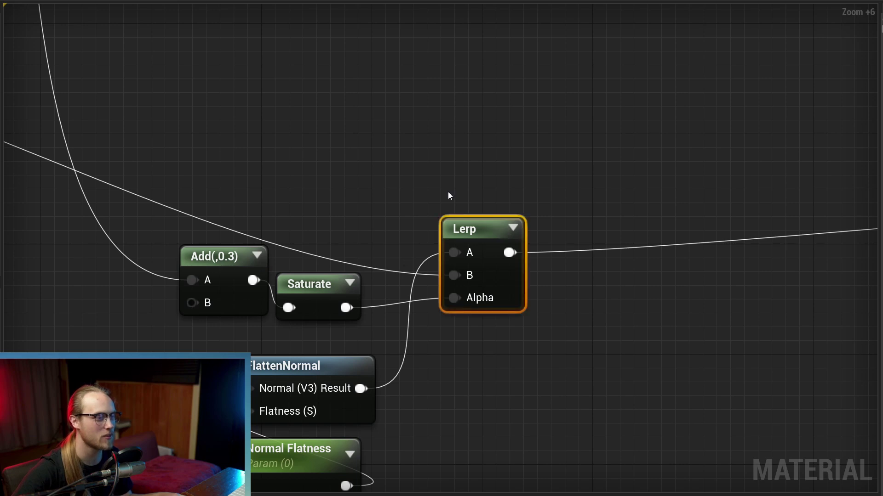
{"action": "left_click", "coordinate": [449, 192]}
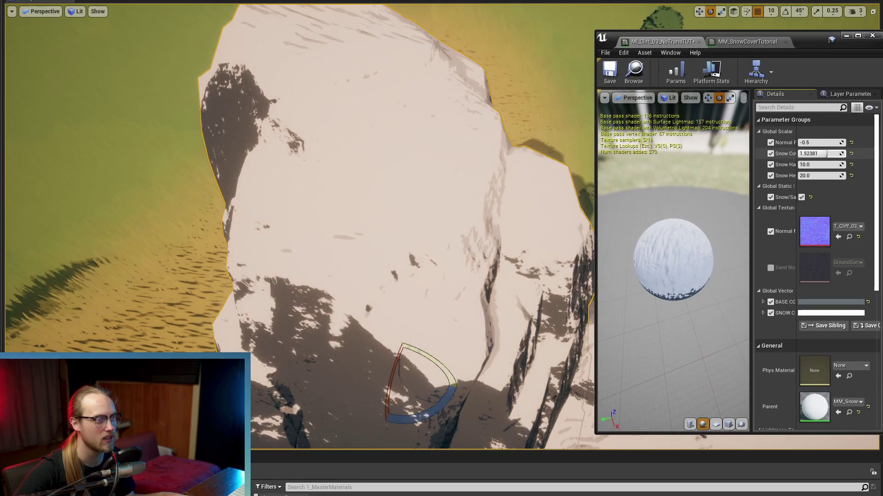
Set the cliff instance's snow coverage to 1.619048, inspect the rock and lower the snow hardness.
{"action": "left_click_drag", "start_coordinate": [827, 153], "coordinate": [828, 154]}
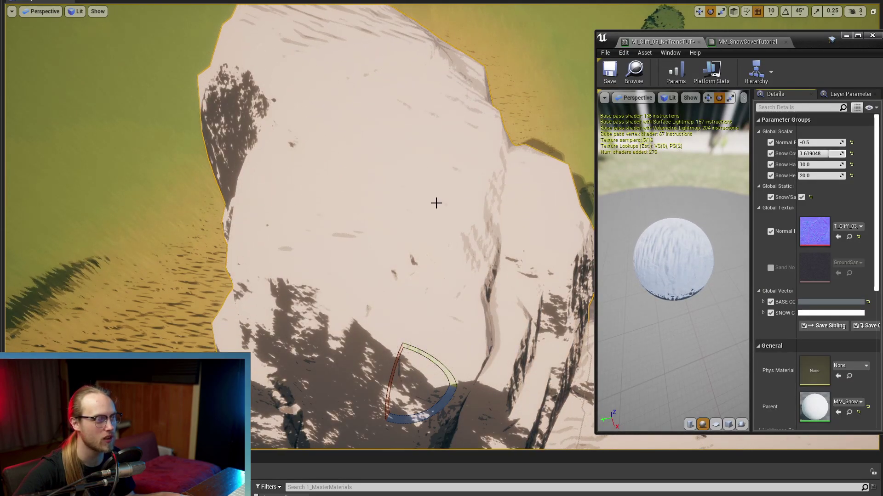
{"action": "right_click_drag", "start_coordinate": [435, 203], "coordinate": [424, 168]}
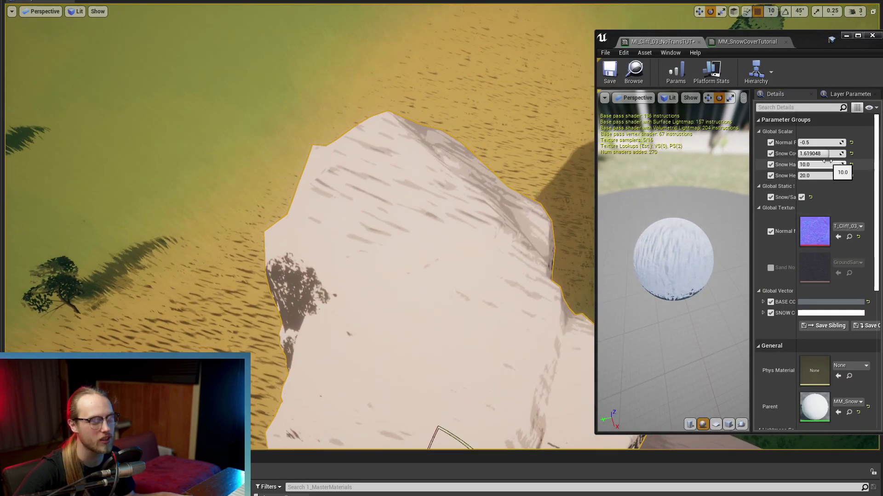
{"action": "left_click_drag", "start_coordinate": [821, 165], "coordinate": [810, 164]}
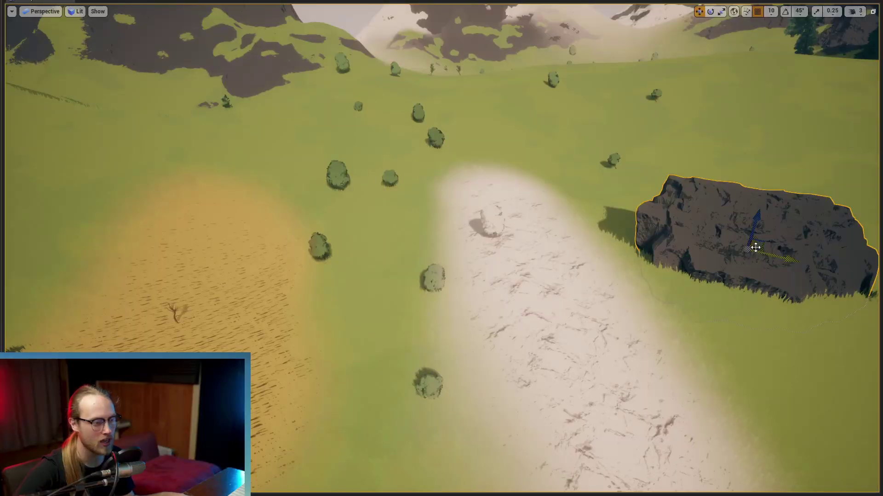
Move the cliff rock onto the orange ground patch and place copies of it across the grass towards the pale ground.
{"action": "left_click_drag", "start_coordinate": [754, 246], "coordinate": [216, 265]}
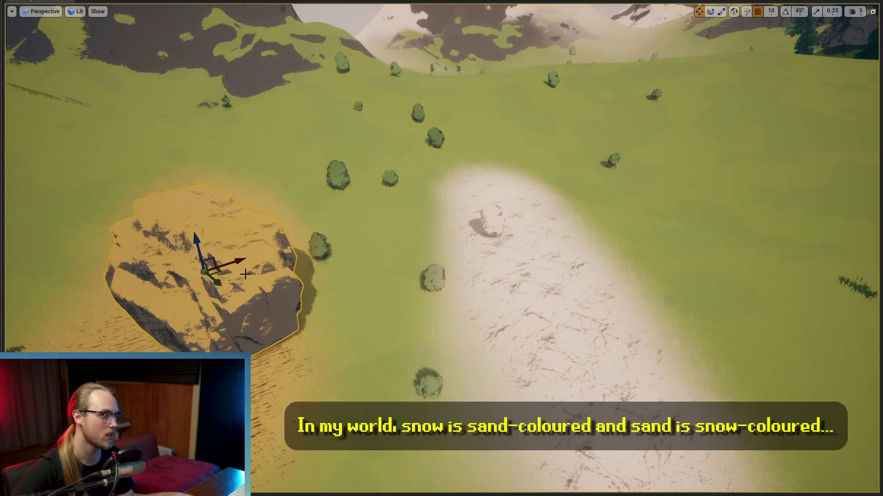
{"action": "key", "text": "f"}
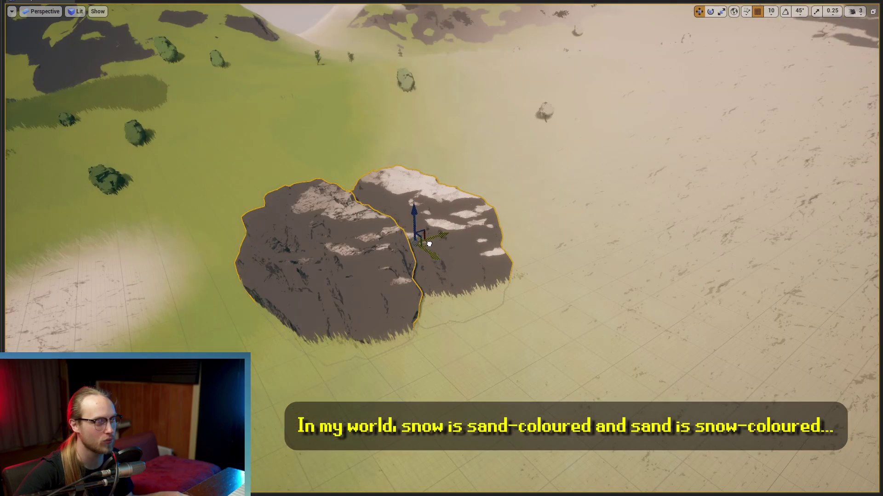
{"action": "left_click_drag", "start_coordinate": [420, 216], "coordinate": [704, 205]}
{"action": "right_click_drag", "start_coordinate": [704, 205], "coordinate": [701, 162]}
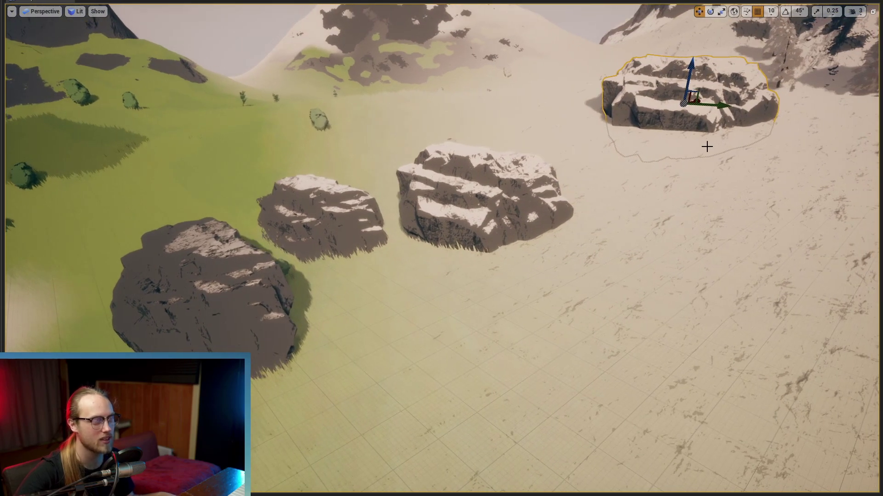
Select a placed rock copy and rotate it to test how its surface cover follows the new orientation.
{"action": "left_click", "coordinate": [631, 296]}
{"action": "mouse_move", "coordinate": [631, 296]}
{"action": "right_mouse_down"}
{"action": "mouse_move", "coordinate": [657, 303]}
{"action": "mouse_move", "coordinate": [625, 310]}
{"action": "right_mouse_up"}
{"action": "left_click", "coordinate": [238, 285]}
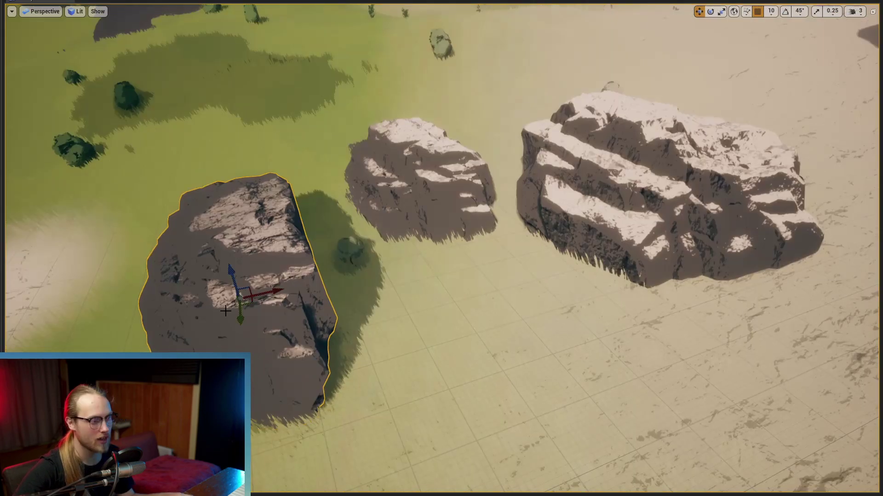
{"action": "key", "text": "r"}
{"action": "key", "text": "e"}
{"action": "left_click_drag", "start_coordinate": [276, 276], "coordinate": [278, 308]}
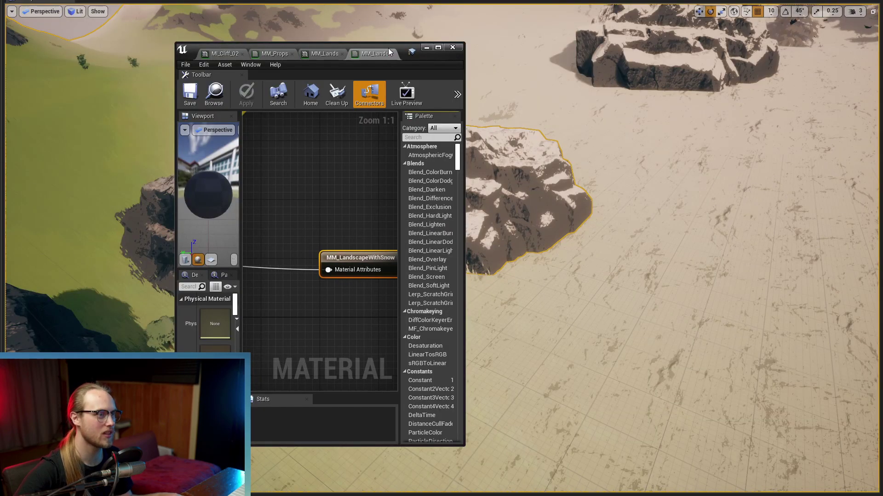
Open the MM_LandscapeWithSnow graph at full size and locate the AutoSandCliff and AutoSnowCliff sample nodes.
{"action": "double_click", "coordinate": [384, 46]}
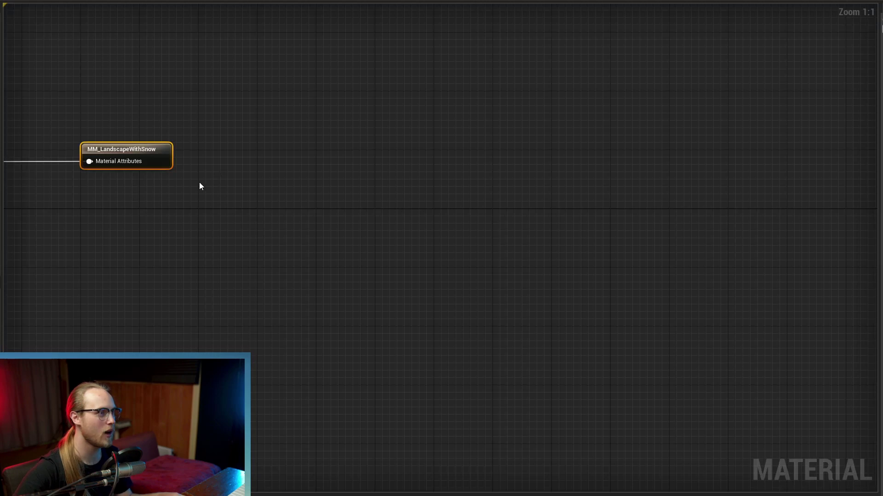
{"action": "right_click_drag", "start_coordinate": [126, 205], "coordinate": [469, 280]}
{"action": "scroll", "coordinate": [469, 280], "scroll_direction": "down", "scroll_amount": 1}
{"action": "right_click_drag", "start_coordinate": [37, 158], "coordinate": [874, 271]}
{"action": "scroll", "coordinate": [400, 207], "scroll_direction": "down", "scroll_amount": 4}
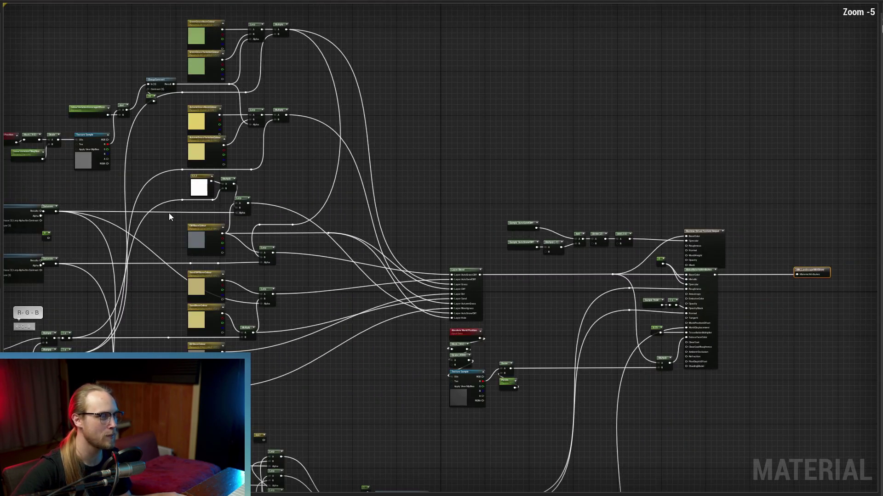
{"action": "right_click_drag", "start_coordinate": [568, 227], "coordinate": [539, 205]}
{"action": "scroll", "coordinate": [286, 228], "scroll_direction": "up", "scroll_amount": 6}
{"action": "right_click_drag", "start_coordinate": [334, 195], "coordinate": [289, 181]}
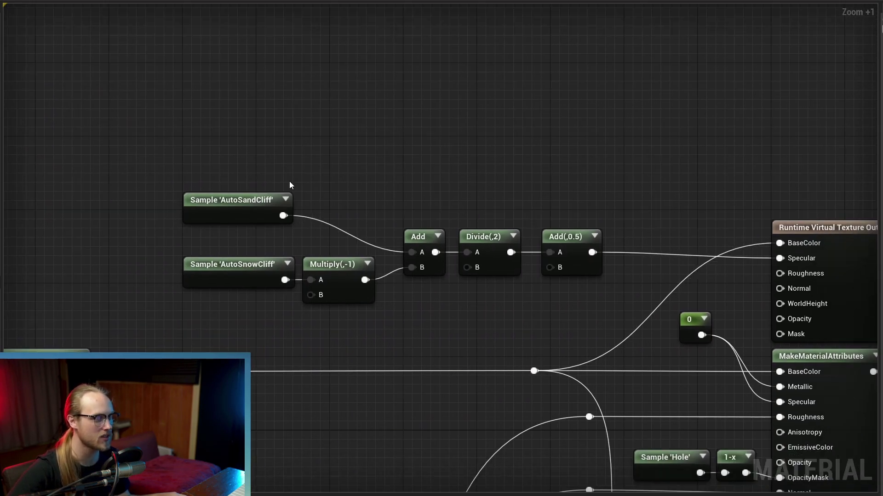
{"action": "scroll", "coordinate": [288, 181], "scroll_direction": "up", "scroll_amount": 4}
{"action": "right_click_drag", "start_coordinate": [295, 216], "coordinate": [382, 161]}
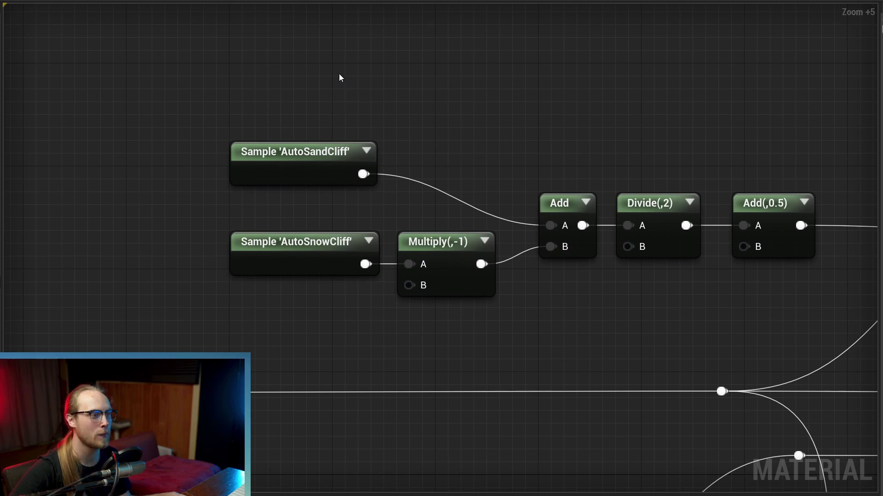
Examine the AutoSandCliff and AutoSnowCliff layer samples and their place in the landscape material graph.
{"action": "left_click_drag", "start_coordinate": [338, 74], "coordinate": [227, 200]}
{"action": "left_click_drag", "start_coordinate": [287, 339], "coordinate": [255, 242]}
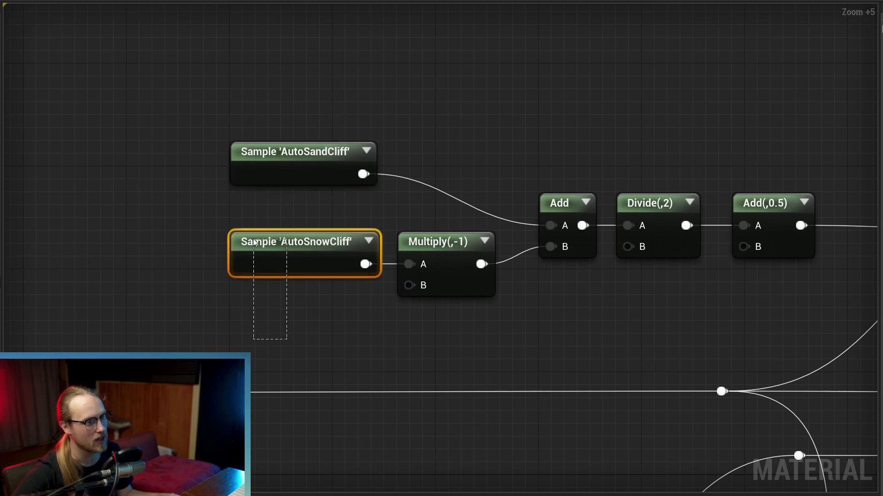
{"action": "left_click_drag", "start_coordinate": [174, 114], "coordinate": [378, 339]}
{"action": "right_click_drag", "start_coordinate": [378, 339], "coordinate": [305, 365]}
{"action": "left_click", "coordinate": [301, 361]}
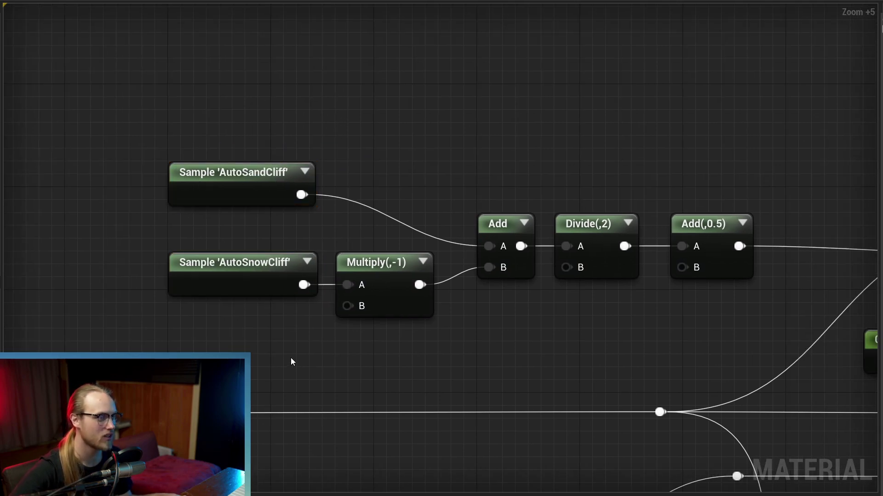
{"action": "left_click_drag", "start_coordinate": [269, 348], "coordinate": [153, 93]}
{"action": "scroll", "coordinate": [153, 94], "scroll_direction": "down", "scroll_amount": 7}
{"action": "right_click_drag", "start_coordinate": [154, 294], "coordinate": [571, 192]}
{"action": "scroll", "coordinate": [315, 275], "scroll_direction": "down", "scroll_amount": 2}
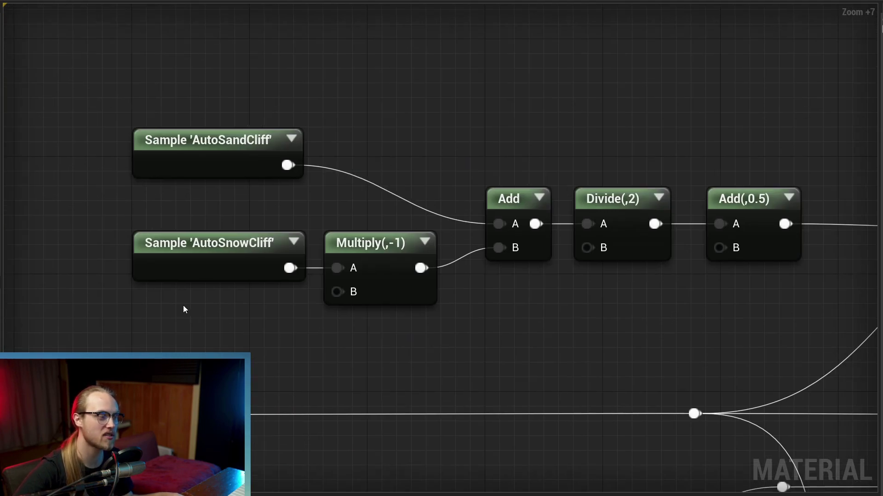
Examine how the AutoSnowCliff sample is multiplied by -1 and added to the AutoSandCliff sample.
{"action": "left_click_drag", "start_coordinate": [181, 314], "coordinate": [321, 336]}
{"action": "left_click", "coordinate": [381, 278]}
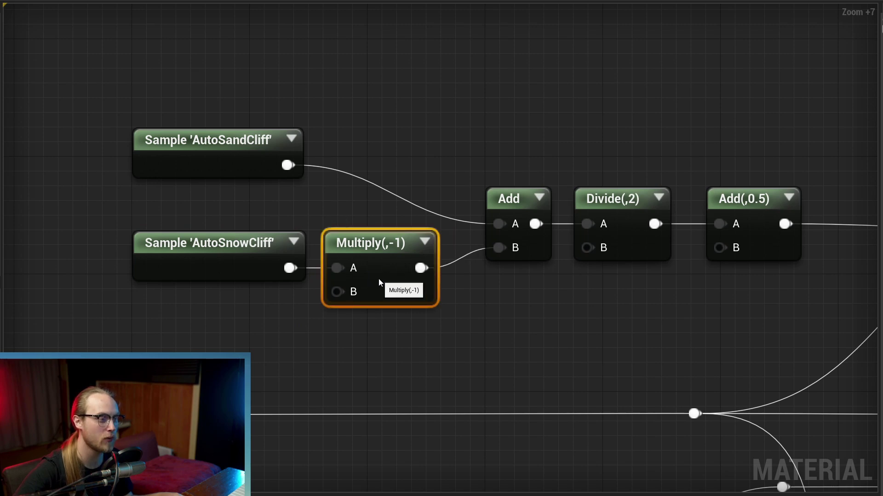
{"action": "right_click_drag", "start_coordinate": [355, 333], "coordinate": [321, 330]}
{"action": "left_click", "coordinate": [321, 330]}
{"action": "mouse_move", "coordinate": [186, 252]}
{"action": "left_mouse_down"}
{"action": "mouse_move", "coordinate": [170, 251]}
{"action": "mouse_move", "coordinate": [184, 251]}
{"action": "left_mouse_up"}
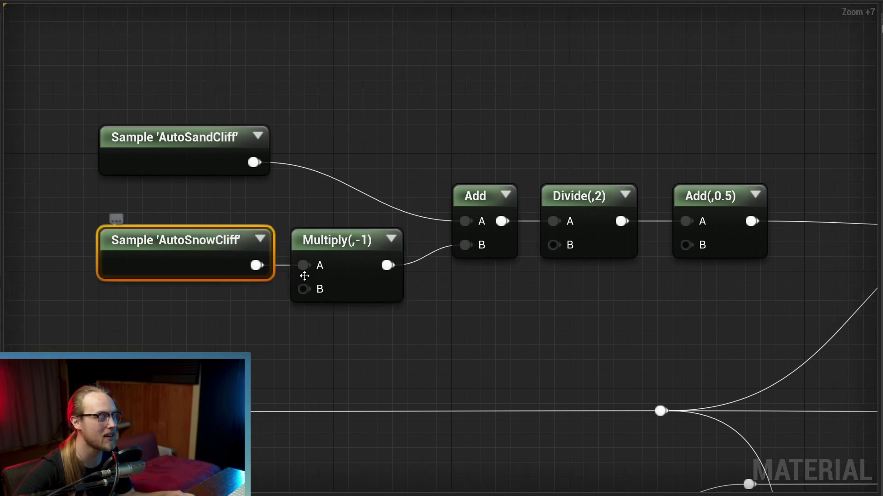
{"action": "left_click", "coordinate": [359, 293]}
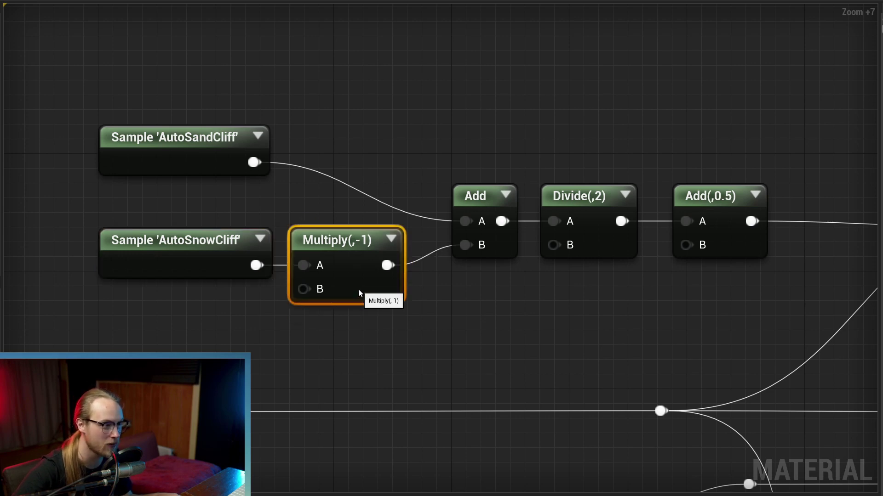
{"action": "right_click_drag", "start_coordinate": [519, 317], "coordinate": [449, 327]}
{"action": "left_click", "coordinate": [449, 327]}
{"action": "left_click_drag", "start_coordinate": [423, 36], "coordinate": [142, 339]}
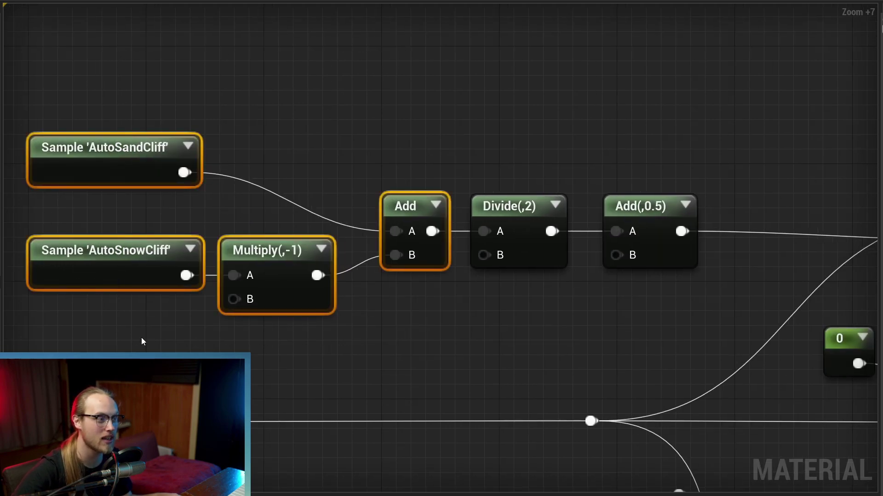
{"action": "left_click", "coordinate": [222, 348]}
{"action": "right_click_drag", "start_coordinate": [123, 341], "coordinate": [231, 331]}
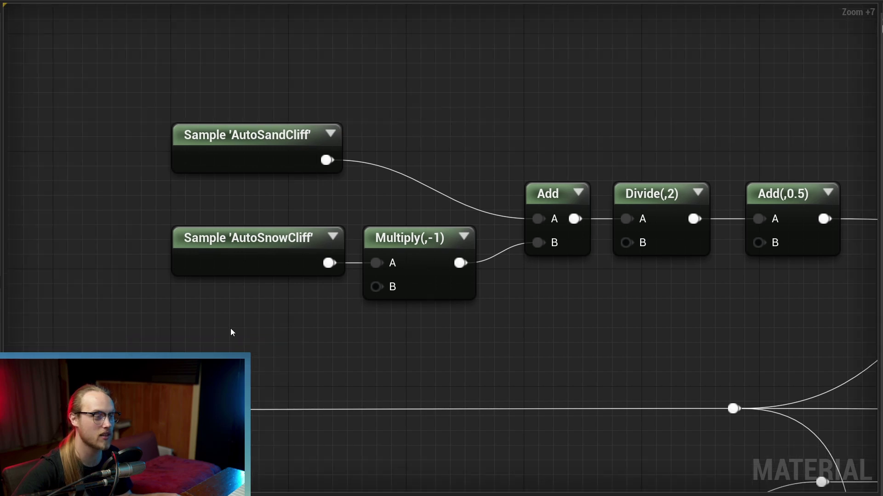
Follow the combined sand and snow mask through the Divide by 2 and Add 0.5 nodes towards the Runtime Virtual Texture Output.
{"action": "left_click_drag", "start_coordinate": [220, 325], "coordinate": [417, 224]}
{"action": "left_click_drag", "start_coordinate": [217, 68], "coordinate": [337, 153]}
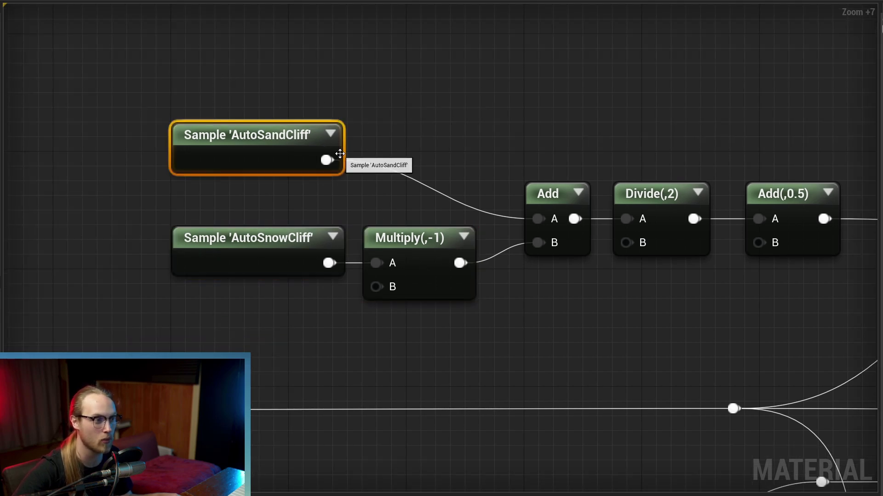
{"action": "right_click_drag", "start_coordinate": [439, 154], "coordinate": [170, 170]}
{"action": "left_click", "coordinate": [390, 207]}
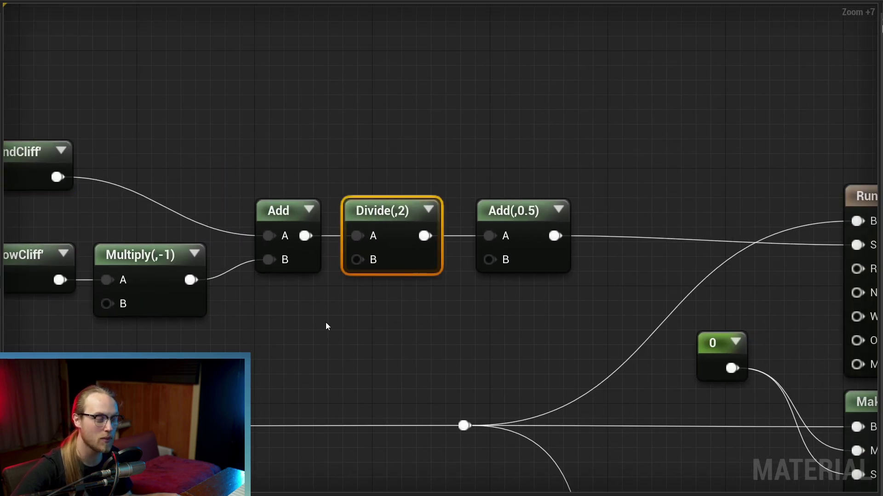
{"action": "right_click_drag", "start_coordinate": [561, 309], "coordinate": [500, 324]}
{"action": "left_click", "coordinate": [500, 324]}
{"action": "right_click_drag", "start_coordinate": [118, 185], "coordinate": [297, 159]}
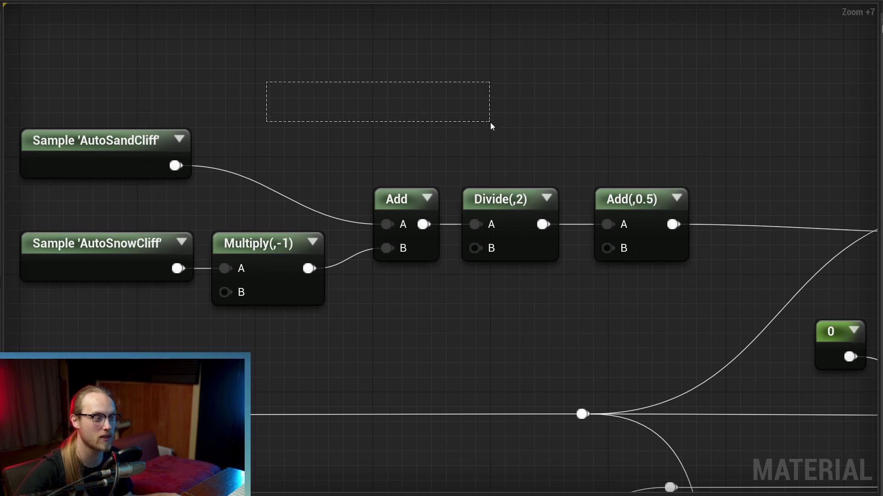
{"action": "right_click_drag", "start_coordinate": [415, 331], "coordinate": [194, 354]}
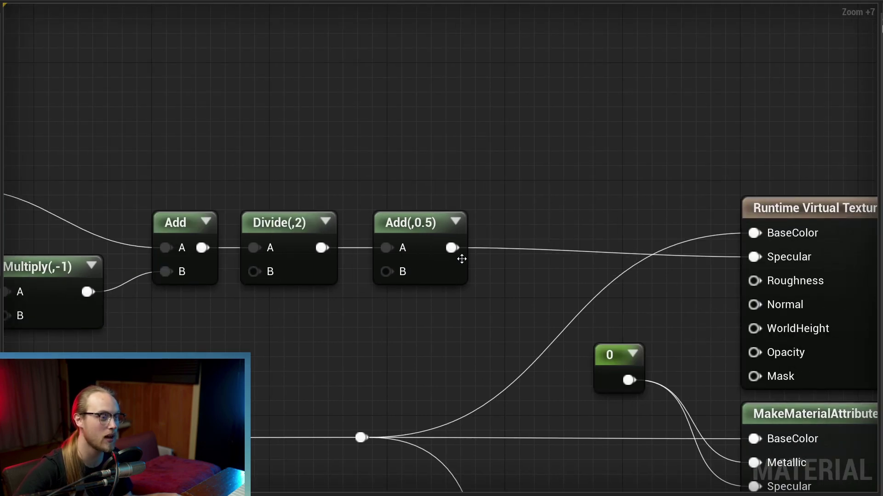
{"action": "left_click", "coordinate": [445, 265]}
{"action": "right_click_drag", "start_coordinate": [445, 265], "coordinate": [275, 291]}
{"action": "right_click_drag", "start_coordinate": [530, 278], "coordinate": [373, 281]}
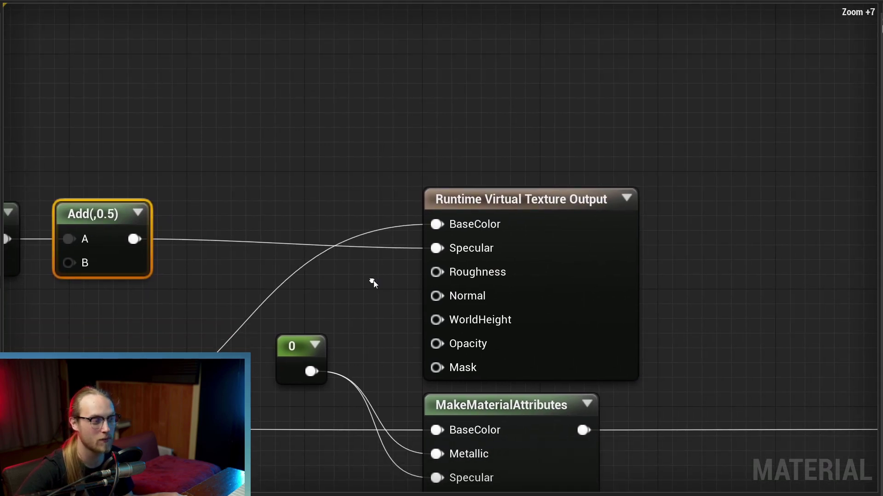
{"action": "left_click", "coordinate": [377, 271]}
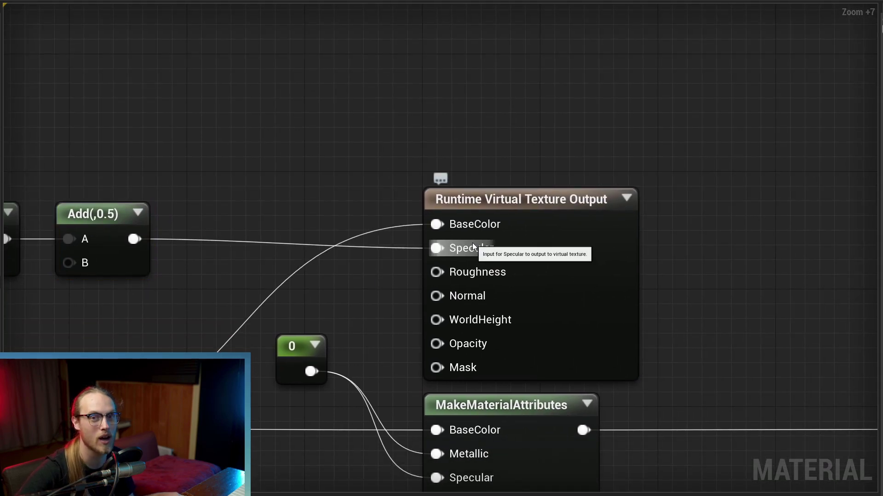
Trace the layer samples to the Runtime Virtual Texture Output node and examine its Specular input connection.
{"action": "right_click_drag", "start_coordinate": [79, 257], "coordinate": [581, 247]}
{"action": "left_click_drag", "start_coordinate": [54, 86], "coordinate": [161, 313]}
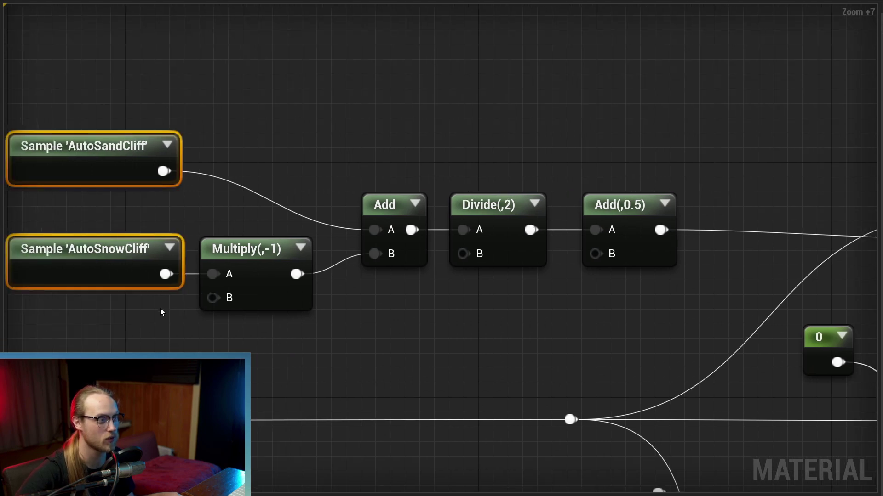
{"action": "right_click_drag", "start_coordinate": [710, 312], "coordinate": [219, 327]}
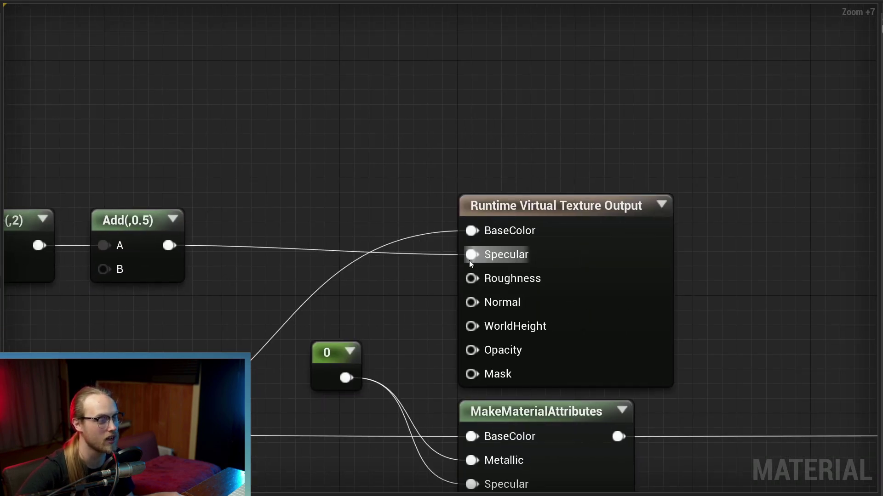
{"action": "right_click_drag", "start_coordinate": [220, 267], "coordinate": [320, 273]}
{"action": "left_click_drag", "start_coordinate": [267, 252], "coordinate": [582, 260]}
{"action": "right_click_drag", "start_coordinate": [644, 249], "coordinate": [515, 266]}
{"action": "left_click_drag", "start_coordinate": [575, 225], "coordinate": [557, 180]}
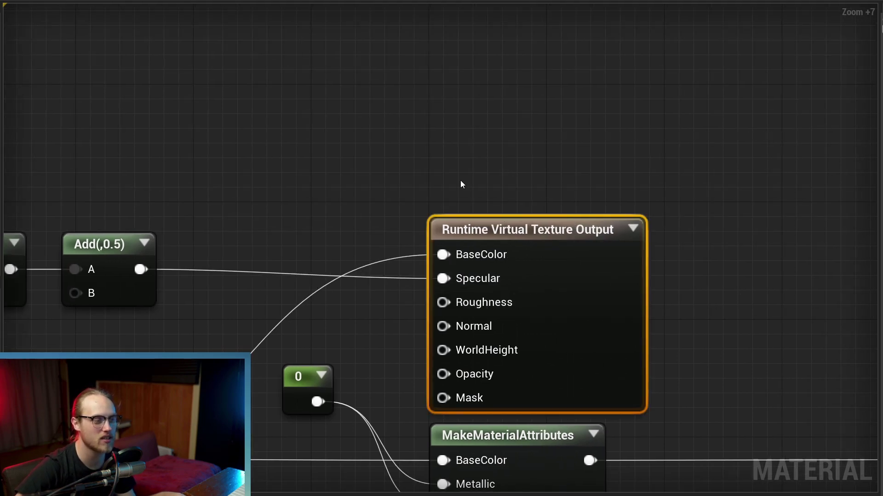
{"action": "left_click_drag", "start_coordinate": [575, 138], "coordinate": [462, 278]}
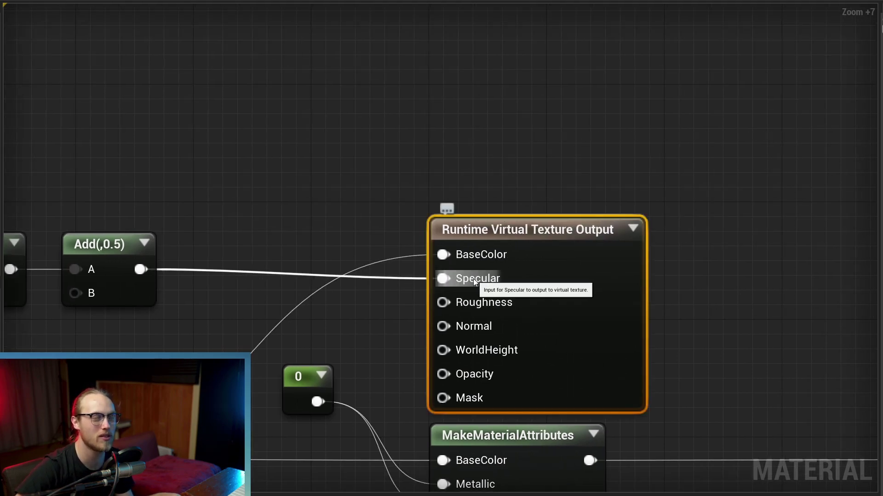
{"action": "right_click_drag", "start_coordinate": [453, 283], "coordinate": [483, 277]}
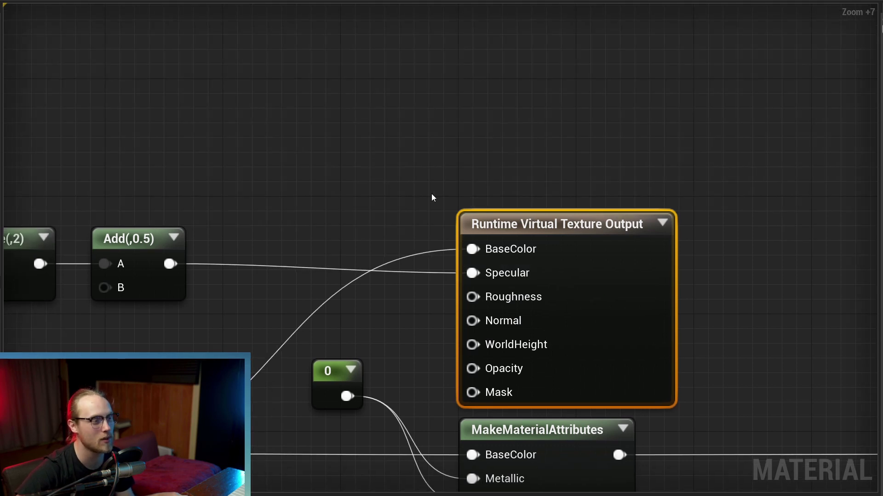
{"action": "left_click", "coordinate": [431, 194]}
{"action": "right_click_drag", "start_coordinate": [378, 254], "coordinate": [318, 245]}
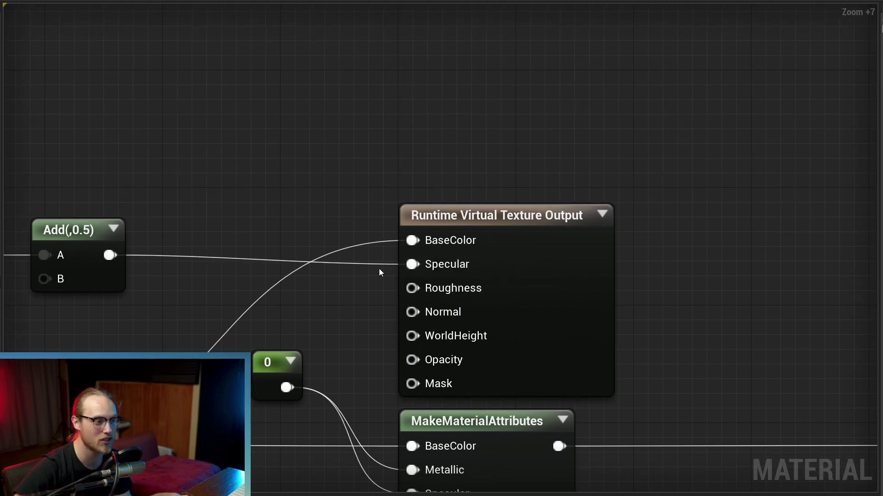
{"action": "left_click_drag", "start_coordinate": [375, 268], "coordinate": [462, 286]}
{"action": "left_click", "coordinate": [356, 284]}
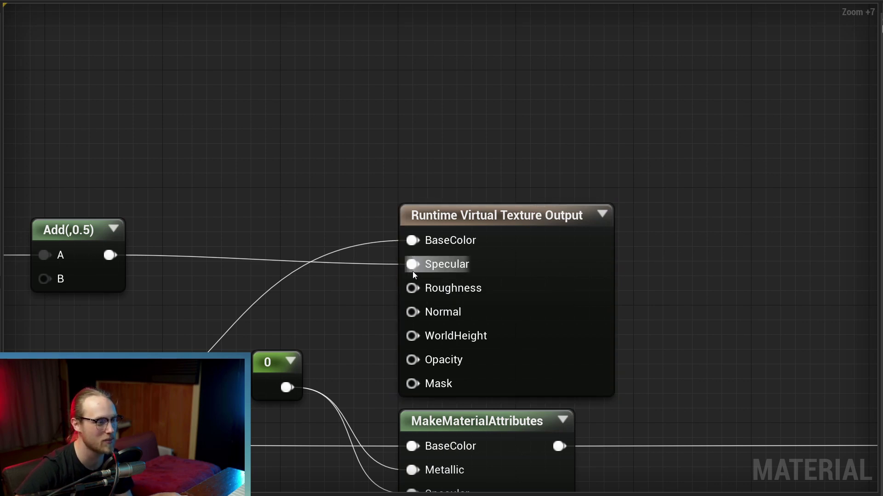
{"action": "mouse_move", "coordinate": [412, 269]}
{"action": "left_mouse_down", "text": "ctrl"}
{"action": "mouse_move", "coordinate": [390, 272]}
{"action": "mouse_move", "coordinate": [406, 266]}
{"action": "left_mouse_up", "text": "ctrl"}
{"action": "right_click_drag", "start_coordinate": [316, 233], "coordinate": [352, 194]}
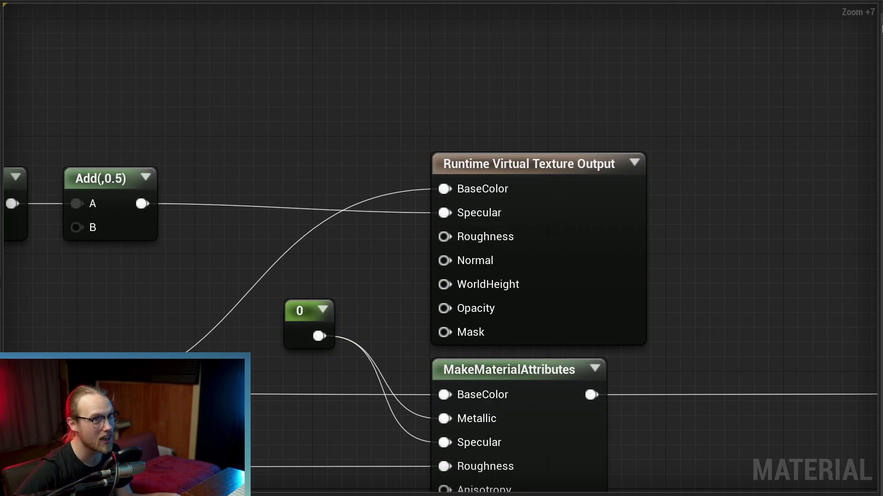
In the rock material graph, examine the Runtime Virtual Texture Sample node, its world position input and its Specular output wires.
{"action": "scroll", "coordinate": [292, 247], "scroll_direction": "down", "scroll_amount": 13}
{"action": "right_click_drag", "start_coordinate": [265, 248], "coordinate": [401, 238]}
{"action": "scroll", "coordinate": [401, 238], "scroll_direction": "up", "scroll_amount": 13}
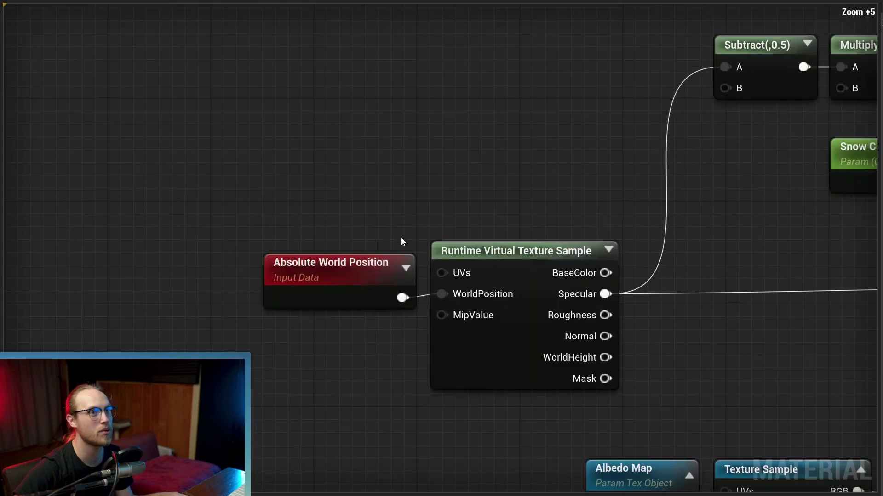
{"action": "right_click_drag", "start_coordinate": [586, 336], "coordinate": [485, 306]}
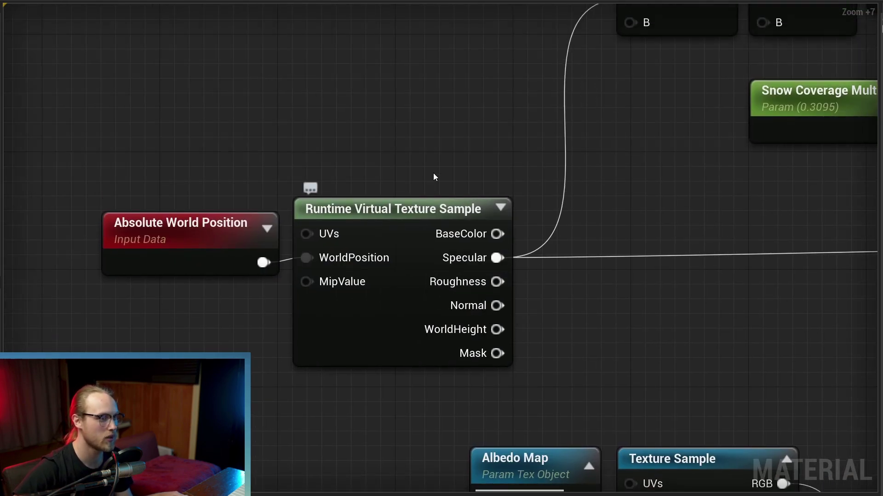
{"action": "left_click_drag", "start_coordinate": [429, 152], "coordinate": [117, 324]}
{"action": "right_click_drag", "start_coordinate": [400, 249], "coordinate": [359, 277]}
{"action": "left_click", "coordinate": [374, 365]}
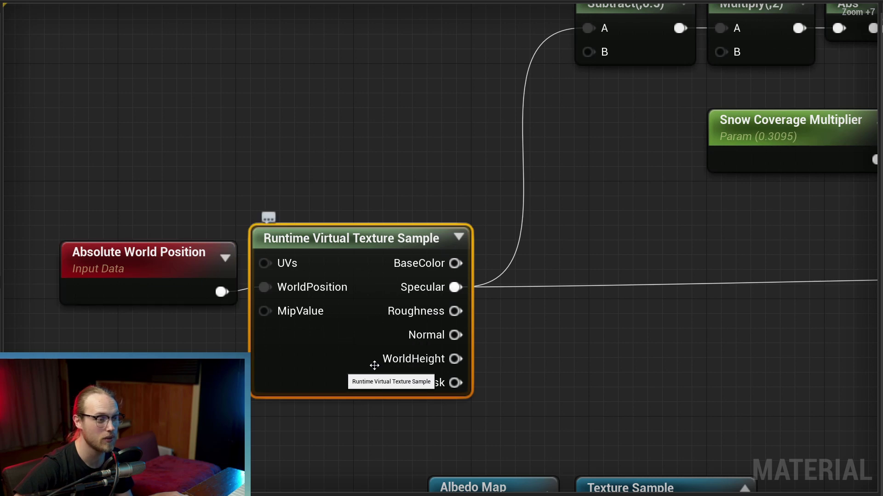
{"action": "right_click_drag", "start_coordinate": [578, 320], "coordinate": [510, 352]}
{"action": "left_click", "coordinate": [510, 352]}
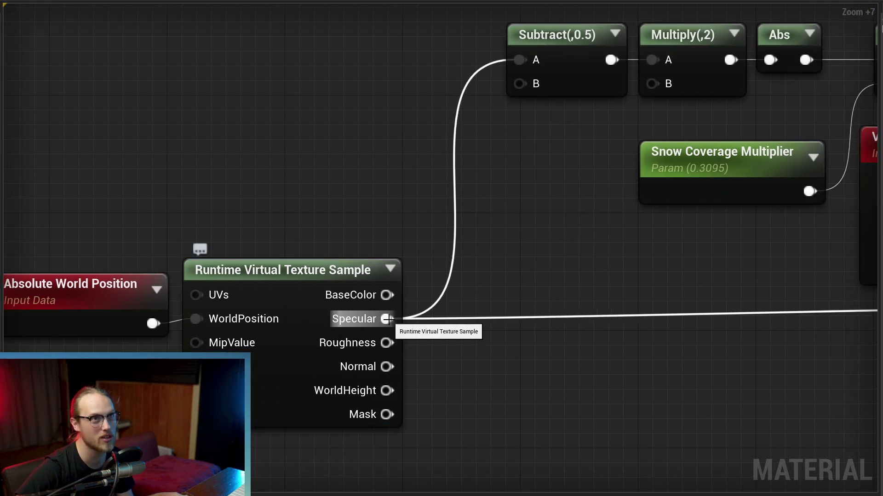
Examine the Subtract 0.5, Multiply by 2 and Abs nodes that process the virtual texture's Specular output.
{"action": "right_click_drag", "start_coordinate": [481, 291], "coordinate": [281, 359]}
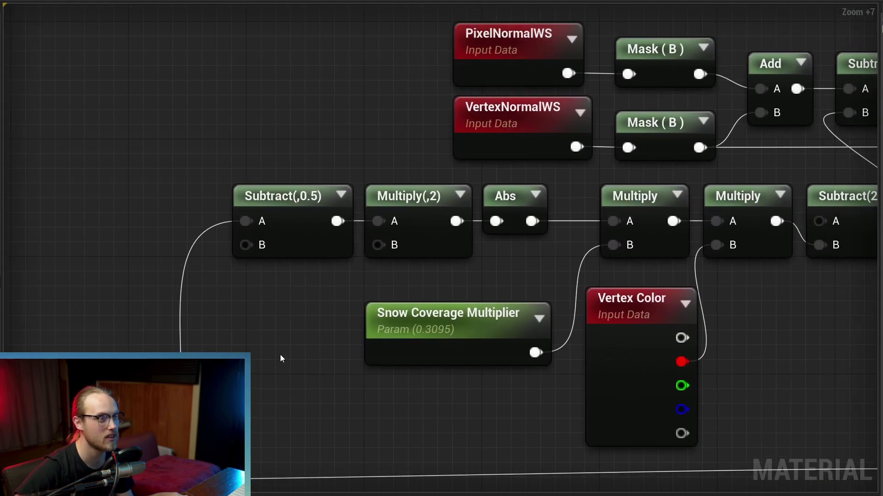
{"action": "left_click_drag", "start_coordinate": [136, 191], "coordinate": [546, 241]}
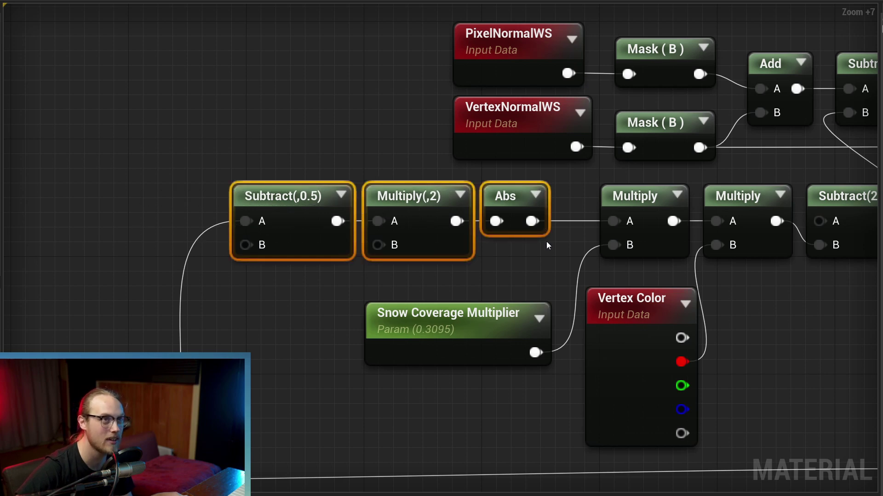
{"action": "right_click", "coordinate": [190, 204]}
{"action": "right_click_drag", "start_coordinate": [190, 204], "coordinate": [240, 201]}
{"action": "left_click", "coordinate": [239, 201]}
{"action": "left_click", "coordinate": [347, 237]}
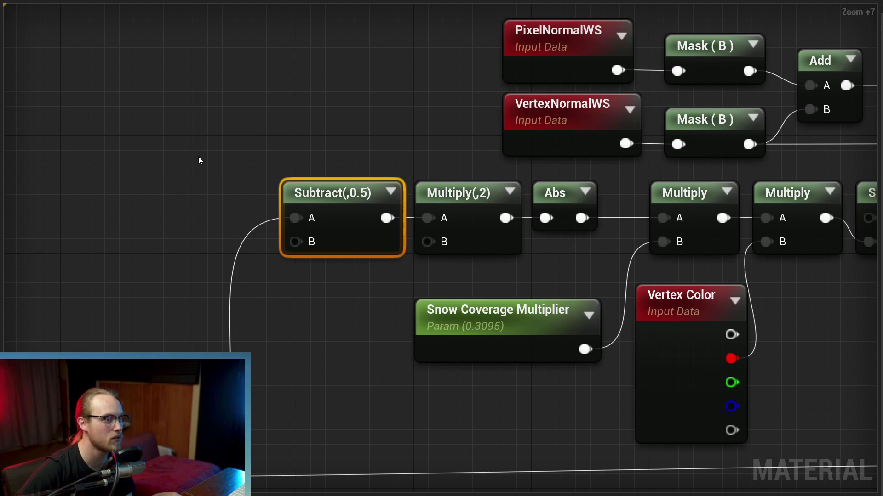
{"action": "right_click_drag", "start_coordinate": [447, 192], "coordinate": [378, 204]}
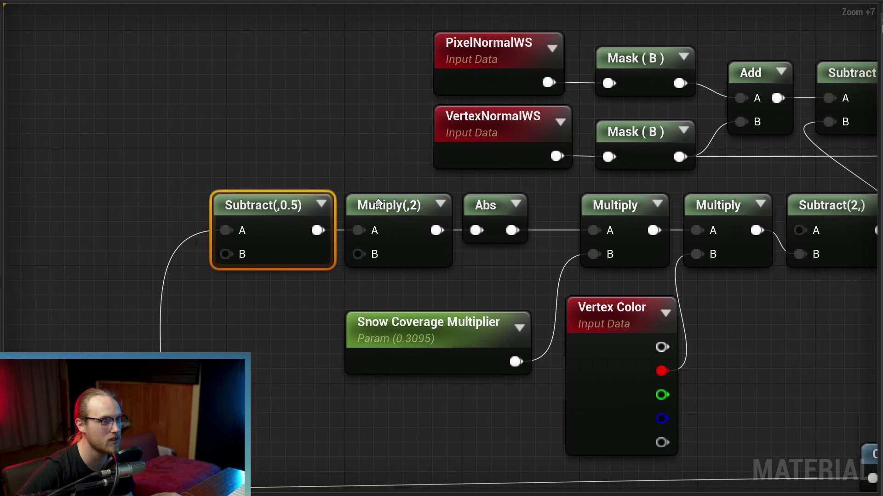
{"action": "left_click", "coordinate": [406, 265]}
{"action": "right_click_drag", "start_coordinate": [423, 266], "coordinate": [268, 301]}
{"action": "left_click_drag", "start_coordinate": [331, 241], "coordinate": [346, 241]}
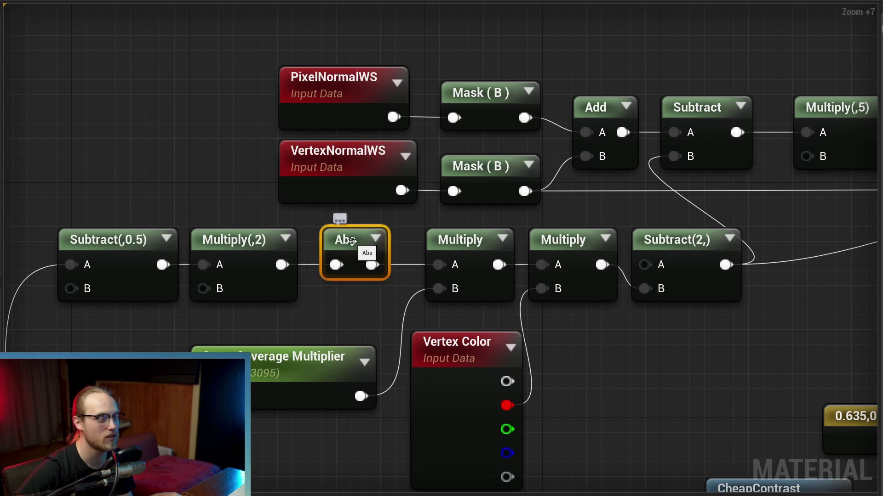
Examine how the Snow Coverage Multiplier parameter scales the Abs result through the Multiply node.
{"action": "right_click_drag", "start_coordinate": [295, 311], "coordinate": [492, 198]}
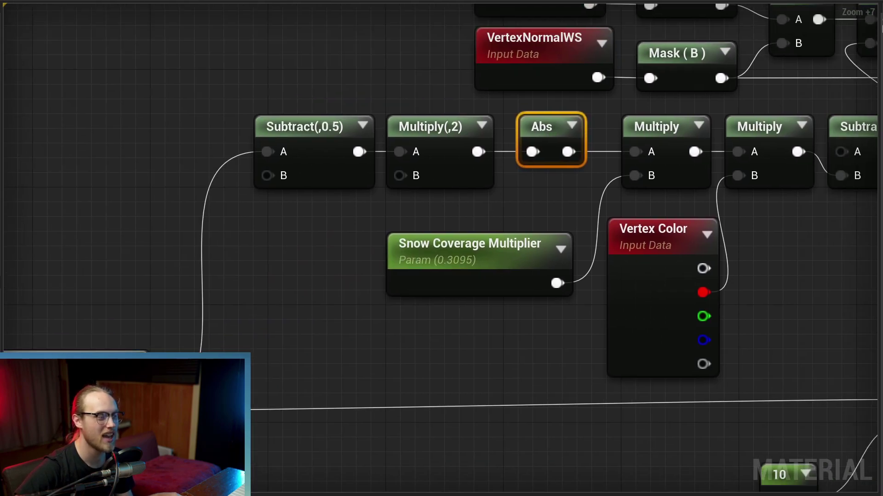
{"action": "scroll", "coordinate": [286, 365], "scroll_direction": "down", "scroll_amount": 2}
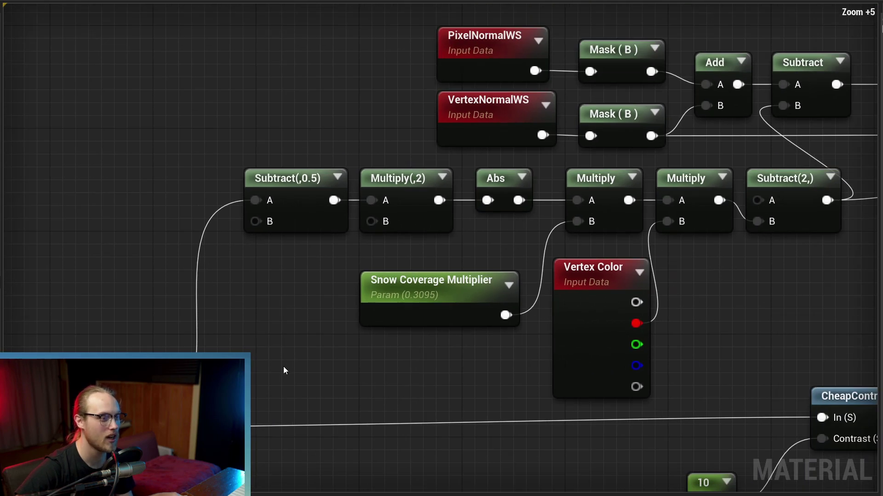
{"action": "right_click_drag", "start_coordinate": [291, 366], "coordinate": [178, 404]}
{"action": "scroll", "coordinate": [242, 333], "scroll_direction": "up", "scroll_amount": 2}
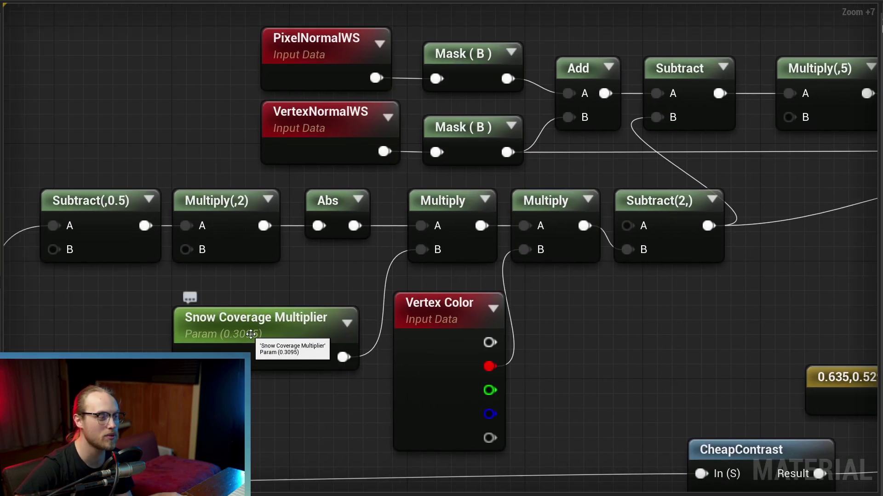
{"action": "left_click", "coordinate": [252, 333]}
{"action": "right_click_drag", "start_coordinate": [252, 333], "coordinate": [226, 348]}
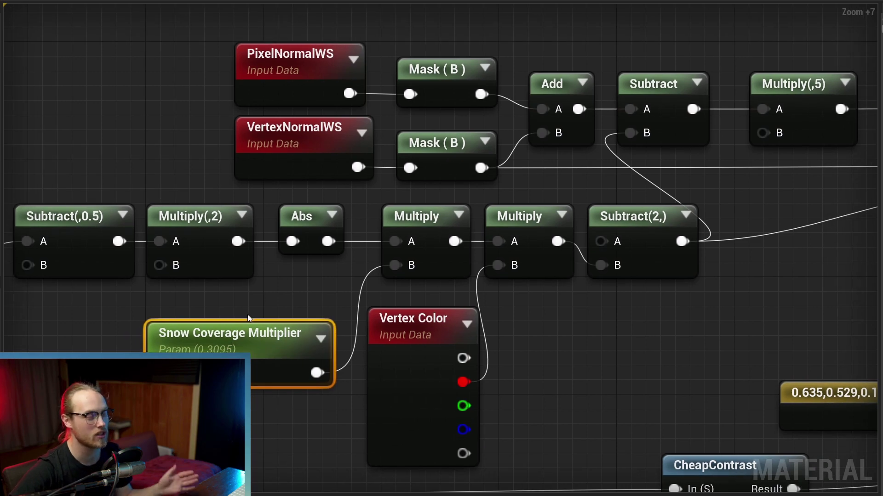
{"action": "left_click", "coordinate": [302, 223]}
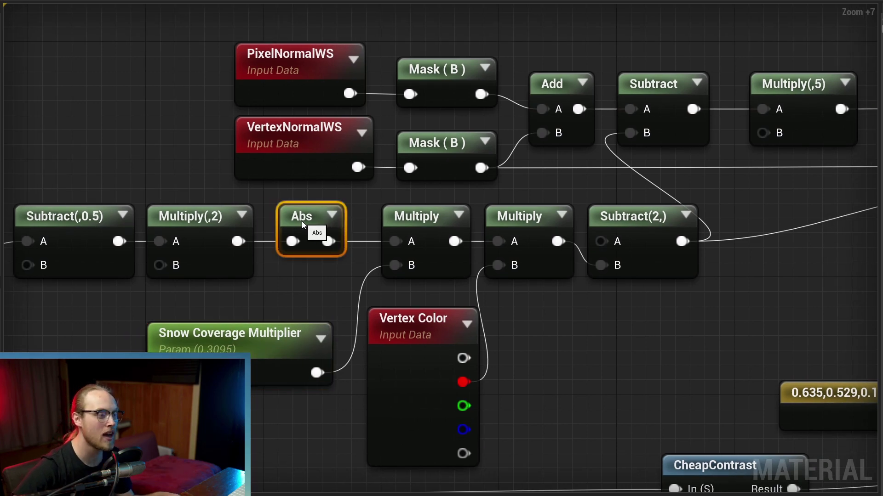
{"action": "left_click_drag", "start_coordinate": [229, 338], "coordinate": [222, 319]}
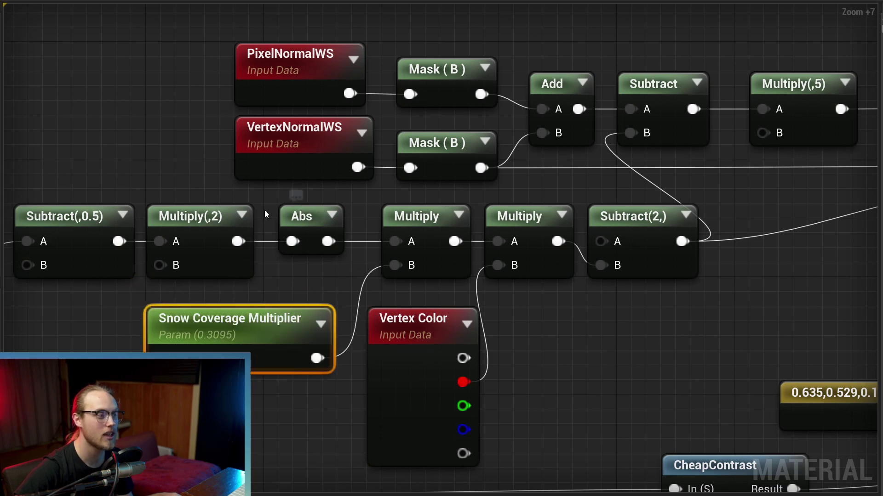
{"action": "right_click_drag", "start_coordinate": [264, 210], "coordinate": [481, 192]}
{"action": "left_click_drag", "start_coordinate": [482, 189], "coordinate": [188, 243]}
{"action": "left_click_drag", "start_coordinate": [274, 264], "coordinate": [304, 246]}
{"action": "left_click", "coordinate": [379, 404]}
Follow the second Specular wire from the Runtime Virtual Texture Sample to the CheapContrast node.
{"action": "scroll", "coordinate": [379, 404], "scroll_direction": "down", "scroll_amount": 3}
{"action": "right_click_drag", "start_coordinate": [379, 404], "coordinate": [428, 290]}
{"action": "scroll", "coordinate": [336, 296], "scroll_direction": "up", "scroll_amount": 3}
{"action": "mouse_move", "coordinate": [335, 299]}
{"action": "right_mouse_down"}
{"action": "mouse_move", "coordinate": [524, 271]}
{"action": "mouse_move", "coordinate": [398, 276]}
{"action": "right_mouse_up"}
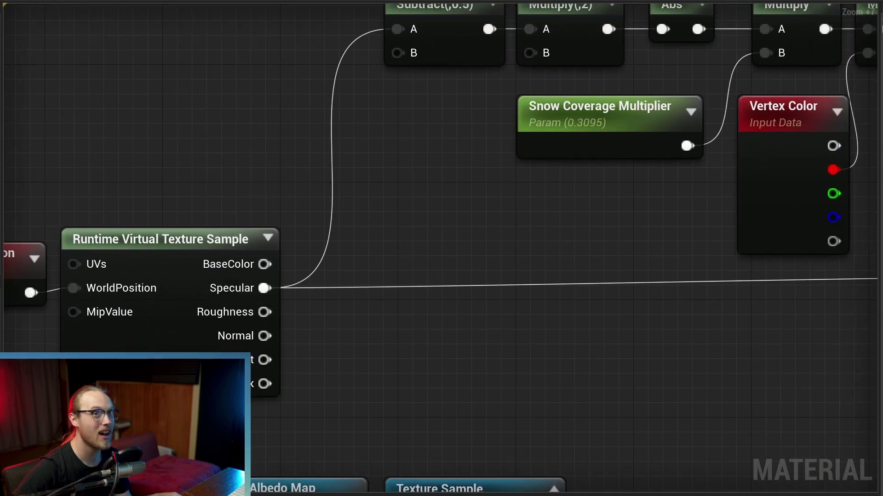
{"action": "mouse_move", "coordinate": [607, 275]}
{"action": "right_mouse_down"}
{"action": "mouse_move", "coordinate": [319, 260]}
{"action": "mouse_move", "coordinate": [264, 281]}
{"action": "right_mouse_up"}
{"action": "right_click_drag", "start_coordinate": [404, 319], "coordinate": [426, 317]}
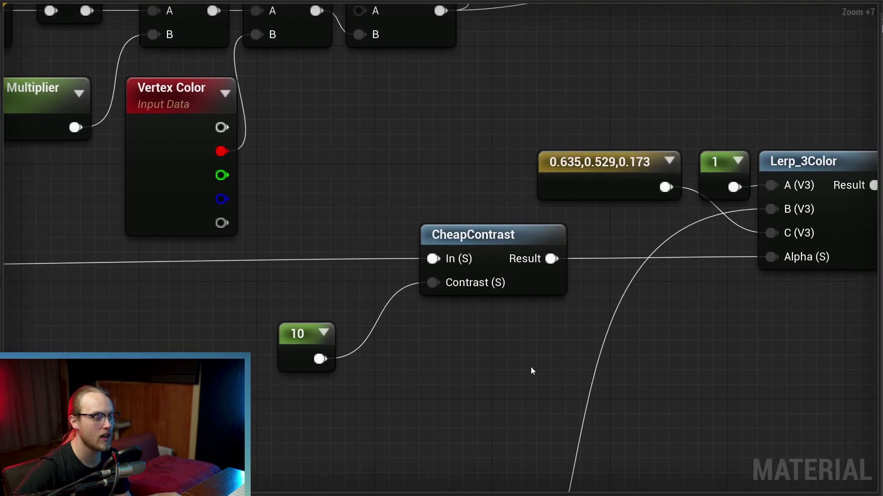
Examine the CheapContrast node's mask input and move its constant 10 node close to the Contrast input.
{"action": "left_click_drag", "start_coordinate": [517, 411], "coordinate": [322, 246]}
{"action": "right_click_drag", "start_coordinate": [322, 246], "coordinate": [424, 258]}
{"action": "right_click_drag", "start_coordinate": [106, 313], "coordinate": [453, 287]}
{"action": "right_click_drag", "start_coordinate": [590, 251], "coordinate": [428, 256]}
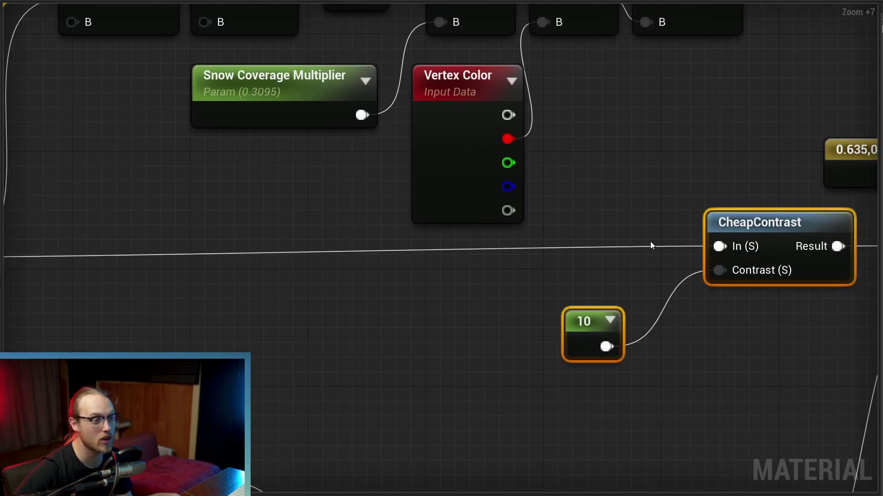
{"action": "right_click_drag", "start_coordinate": [677, 255], "coordinate": [540, 275]}
{"action": "left_click", "coordinate": [317, 338]}
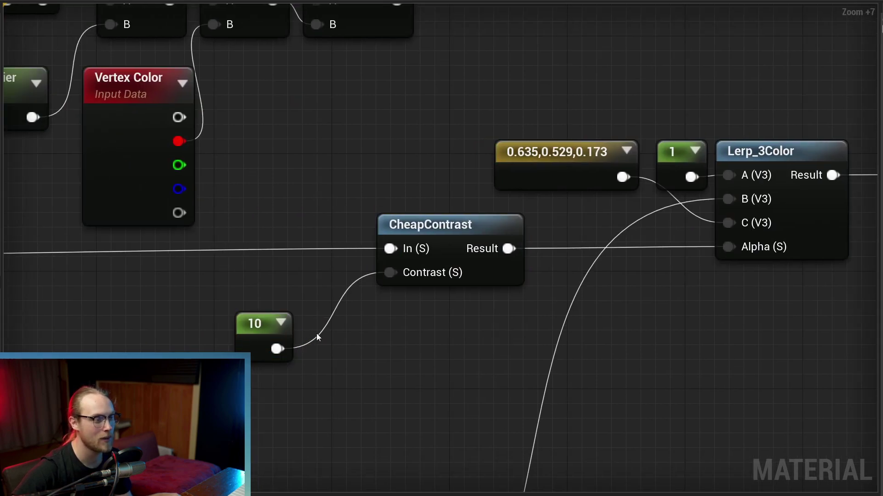
{"action": "left_click_drag", "start_coordinate": [266, 344], "coordinate": [313, 319]}
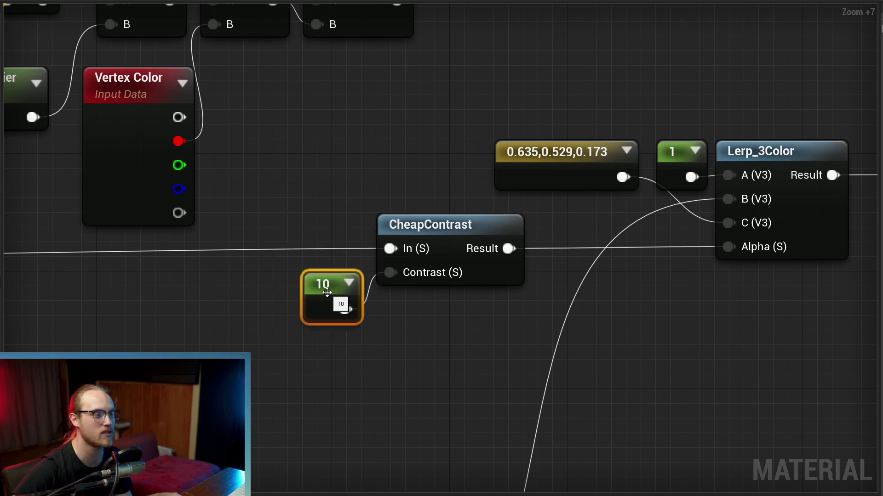
{"action": "mouse_move", "coordinate": [318, 292]}
{"action": "left_mouse_down"}
{"action": "mouse_move", "coordinate": [250, 295]}
{"action": "mouse_move", "coordinate": [321, 288]}
{"action": "left_mouse_up"}
Examine the Lerp_3Color node and trace its Alpha input back through CheapContrast to the Runtime Virtual Texture Sample.
{"action": "right_click_drag", "start_coordinate": [428, 362], "coordinate": [198, 404]}
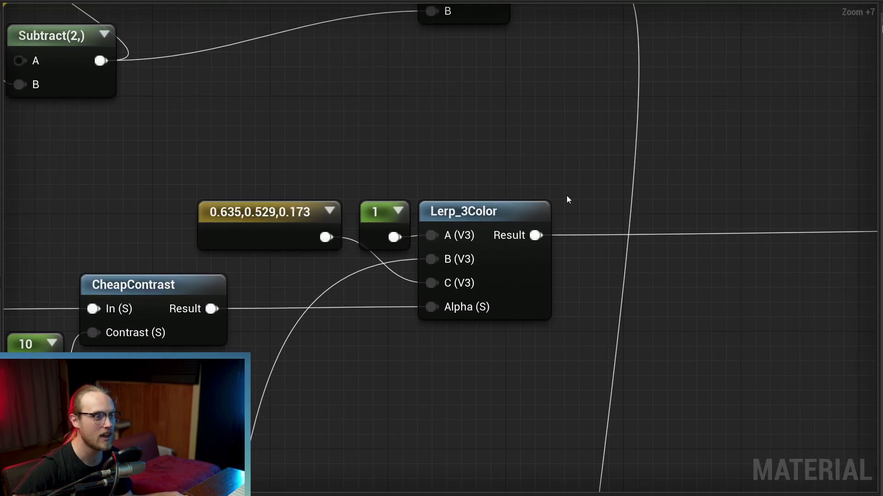
{"action": "left_click", "coordinate": [501, 215]}
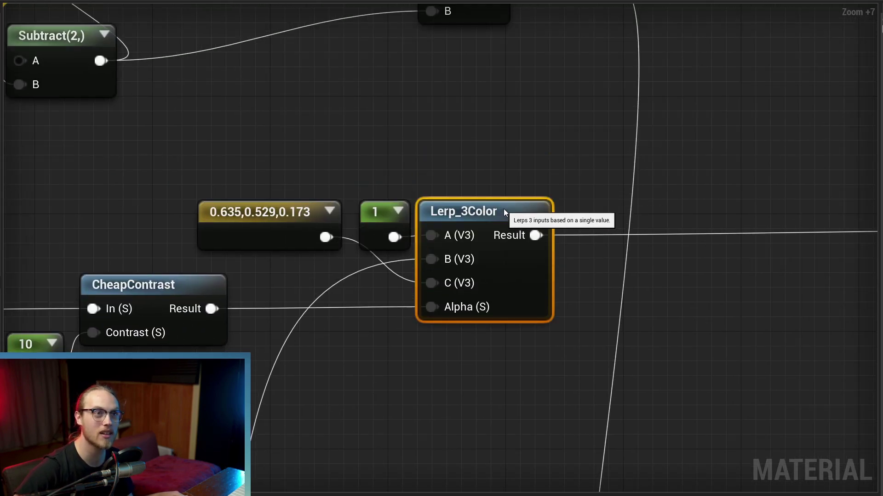
{"action": "right_click_drag", "start_coordinate": [436, 237], "coordinate": [498, 216]}
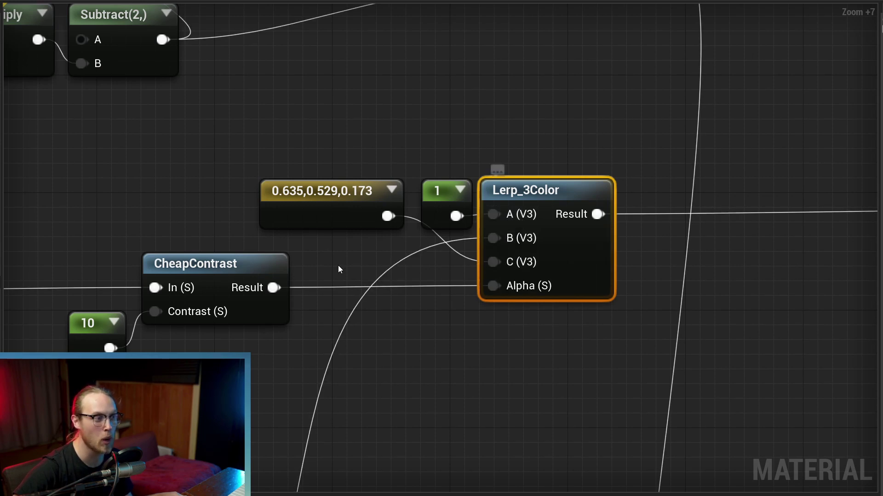
{"action": "right_click_drag", "start_coordinate": [338, 266], "coordinate": [194, 266]}
{"action": "left_click", "coordinate": [223, 235]}
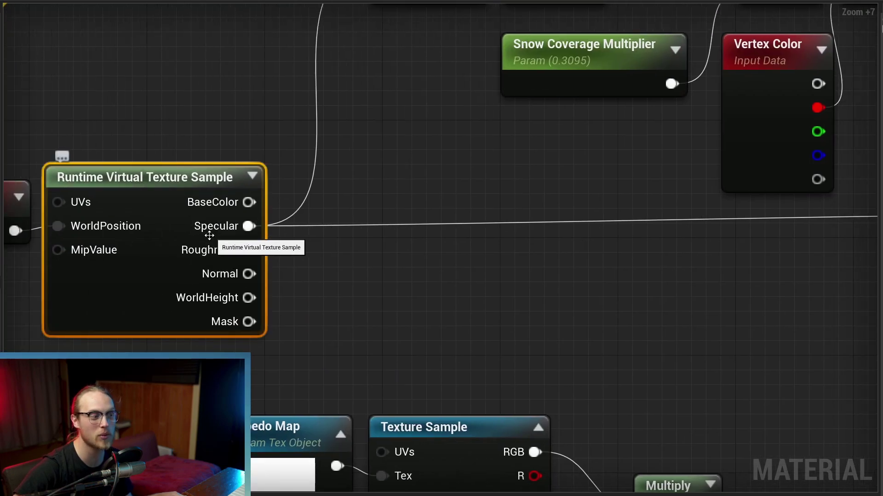
{"action": "right_click_drag", "start_coordinate": [230, 227], "coordinate": [342, 225]}
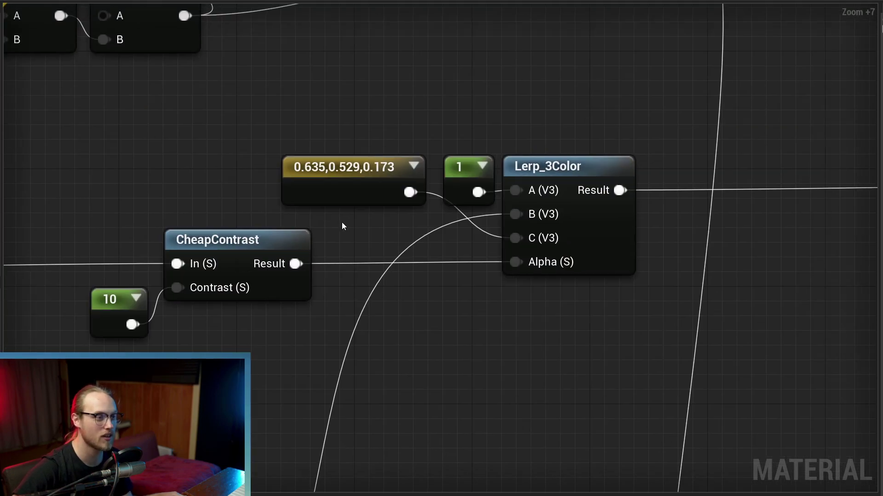
Move the constant 1 and the 0.635,0.529,0.173 colour constant up, clear of the Lerp_3Color inputs.
{"action": "left_click_drag", "start_coordinate": [460, 173], "coordinate": [475, 130]}
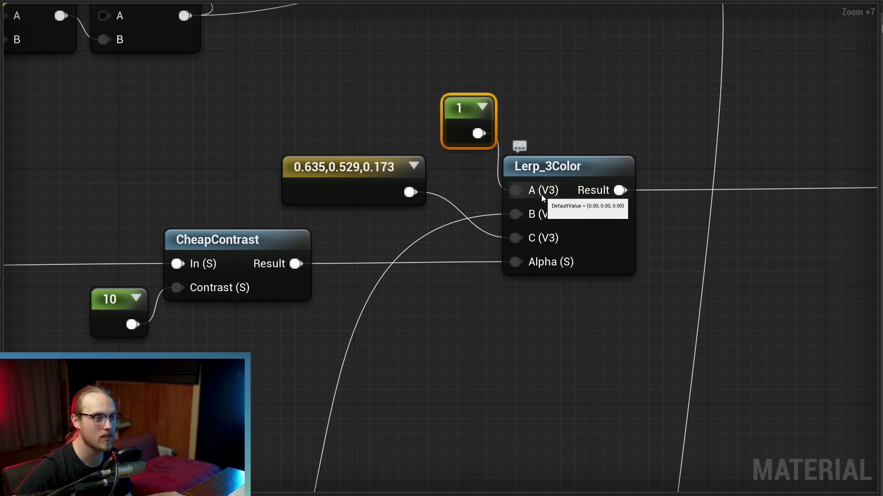
{"action": "left_click_drag", "start_coordinate": [465, 111], "coordinate": [464, 66]}
{"action": "right_click_drag", "start_coordinate": [462, 134], "coordinate": [420, 116]}
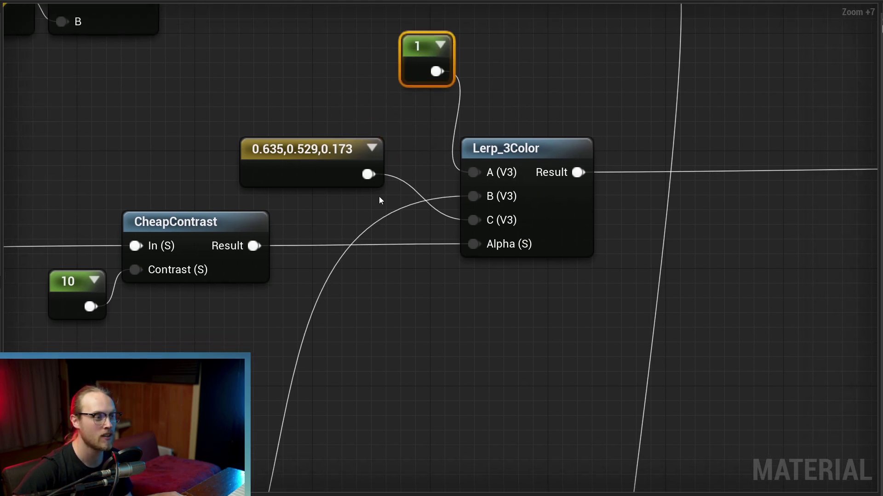
{"action": "left_click_drag", "start_coordinate": [340, 165], "coordinate": [258, 69]}
Trace the Lerp_3Color B input back to the Use Albedo? switch and examine its Albedo Map and Tint sources.
{"action": "right_click_drag", "start_coordinate": [333, 308], "coordinate": [486, 87]}
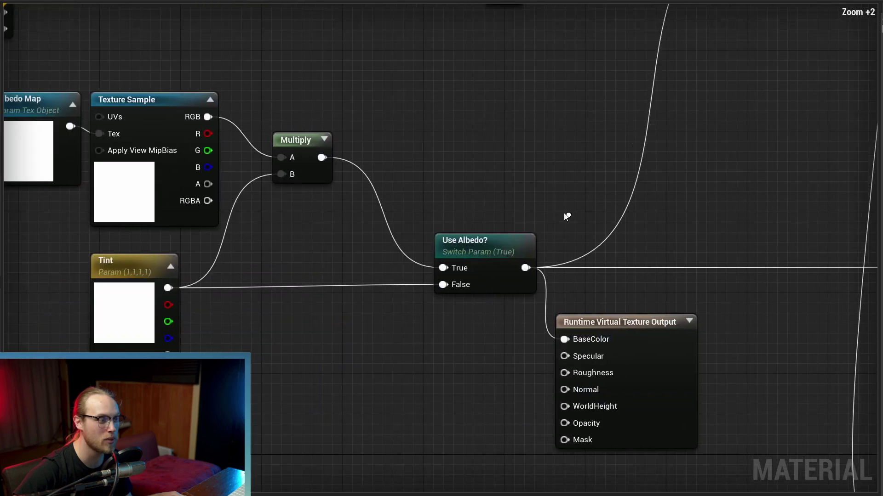
{"action": "scroll", "coordinate": [374, 293], "scroll_direction": "up", "scroll_amount": 5}
{"action": "left_click_drag", "start_coordinate": [482, 344], "coordinate": [111, 280]}
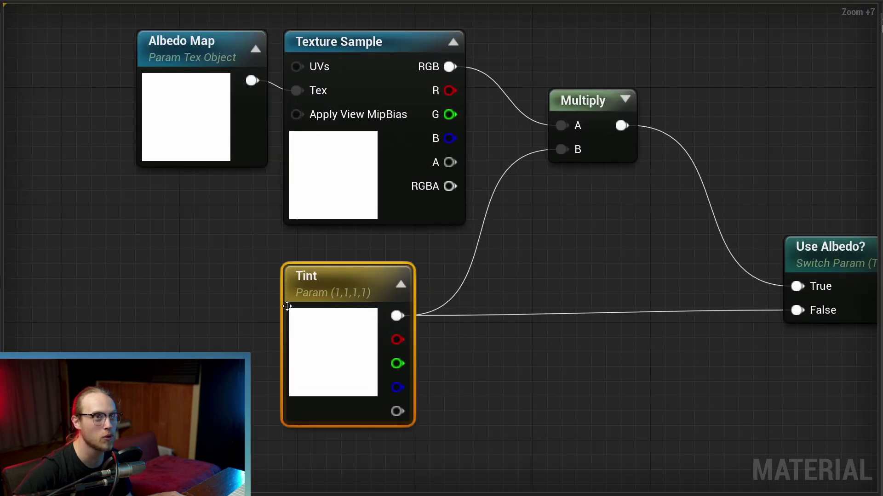
{"action": "right_click_drag", "start_coordinate": [555, 286], "coordinate": [376, 315]}
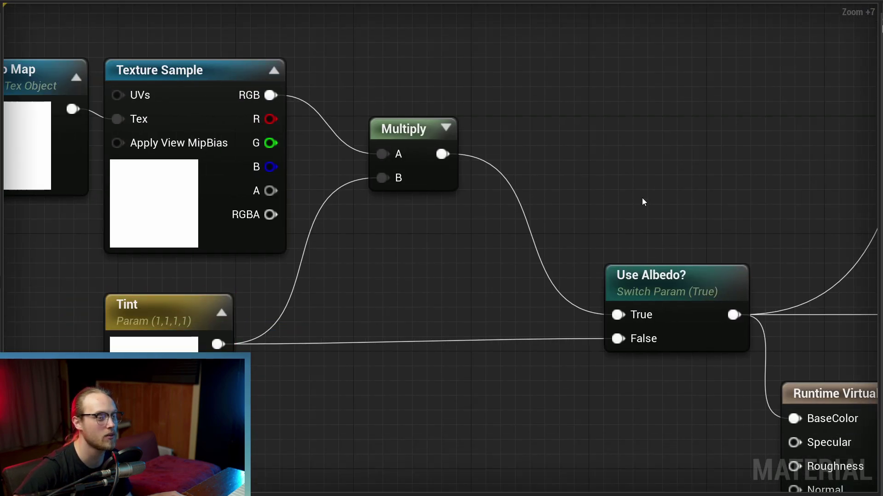
{"action": "right_click_drag", "start_coordinate": [642, 198], "coordinate": [381, 223]}
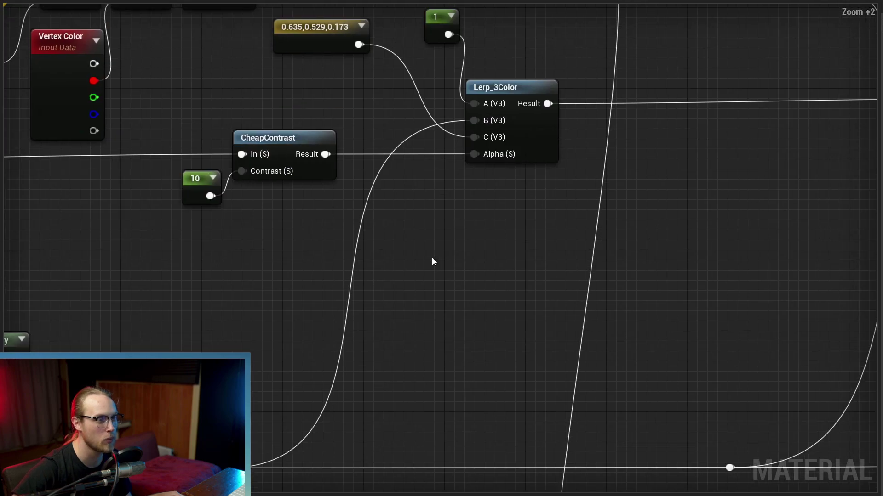
Follow the Lerp_3Color result into the Lerp node and trace that node's Alpha back to the normal mask's Saturate.
{"action": "right_click_drag", "start_coordinate": [432, 258], "coordinate": [504, 54]}
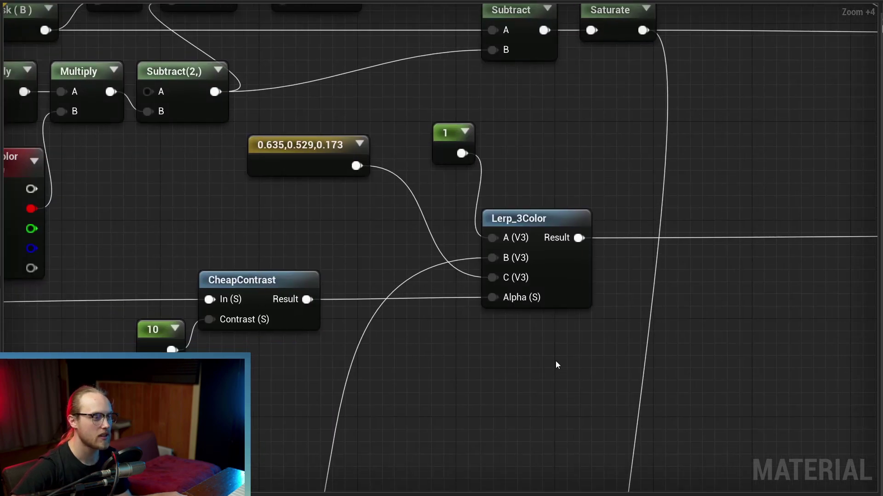
{"action": "left_click_drag", "start_coordinate": [556, 360], "coordinate": [167, 153]}
{"action": "left_click", "coordinate": [716, 202]}
{"action": "right_click_drag", "start_coordinate": [715, 202], "coordinate": [412, 199]}
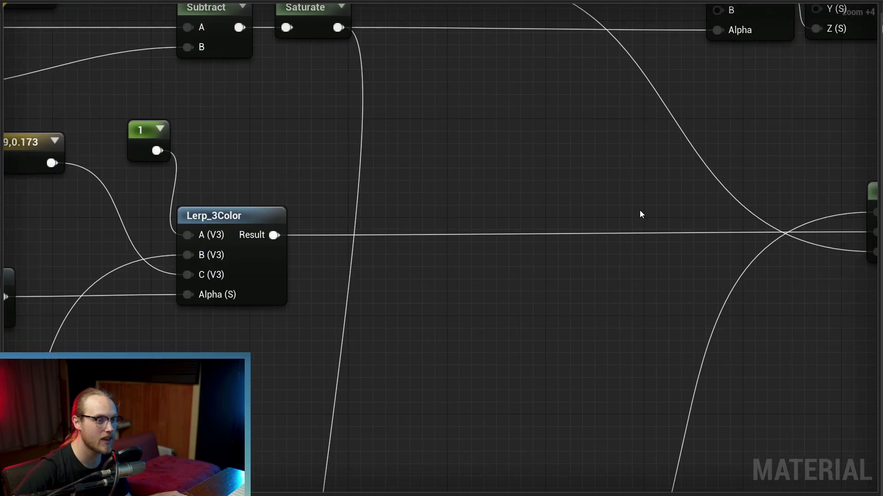
{"action": "right_click_drag", "start_coordinate": [715, 219], "coordinate": [544, 258]}
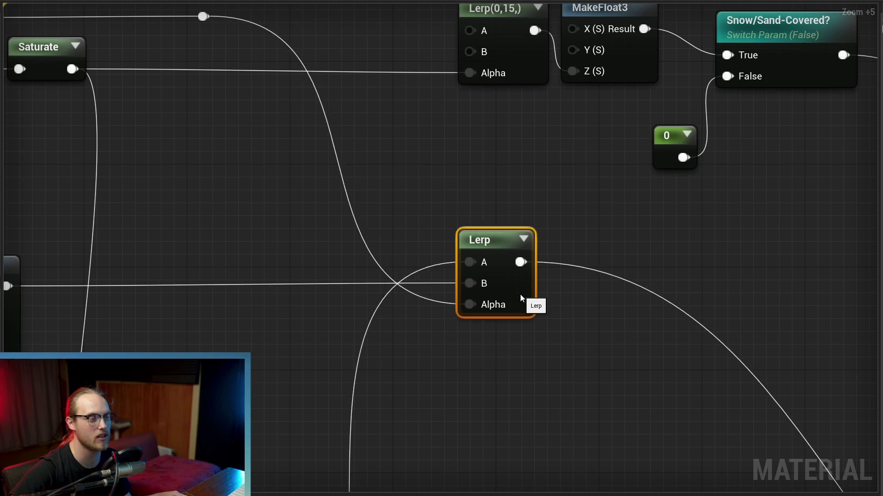
{"action": "right_click_drag", "start_coordinate": [514, 263], "coordinate": [572, 100]}
{"action": "left_click_drag", "start_coordinate": [45, 121], "coordinate": [28, 146]}
{"action": "left_click", "coordinate": [769, 352]}
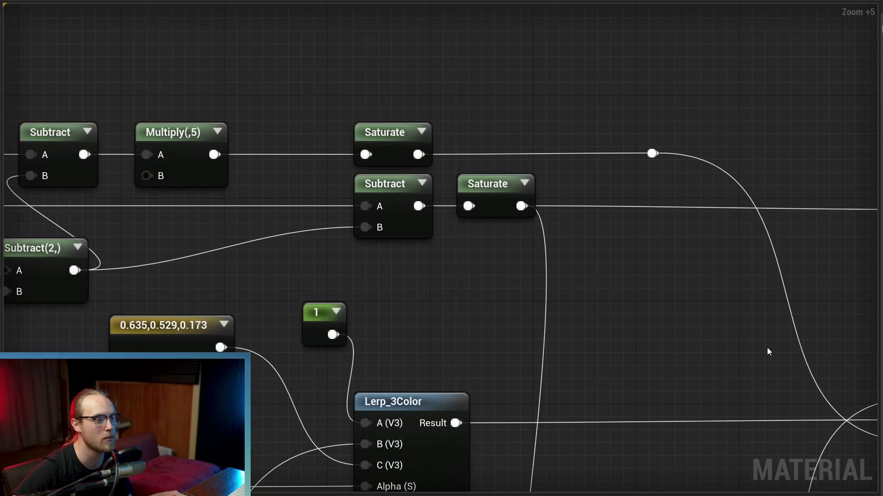
Follow the Lerp output through the Snow/Sand-Covered? switch to the Base Color input of MM_Props.
{"action": "right_click_drag", "start_coordinate": [768, 352], "coordinate": [499, 247]}
{"action": "scroll", "coordinate": [665, 418], "scroll_direction": "down", "scroll_amount": 4}
{"action": "right_click_drag", "start_coordinate": [665, 419], "coordinate": [581, 356]}
{"action": "scroll", "coordinate": [518, 321], "scroll_direction": "up", "scroll_amount": 4}
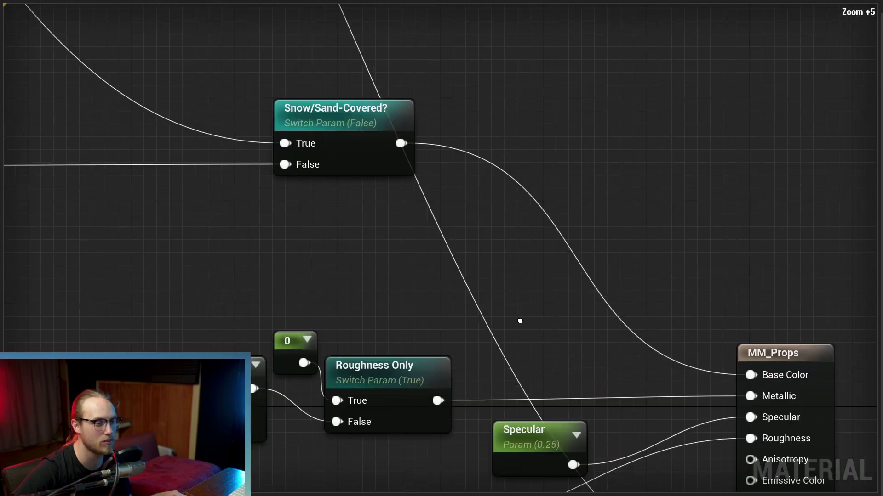
{"action": "scroll", "coordinate": [689, 327], "scroll_direction": "down", "scroll_amount": 3}
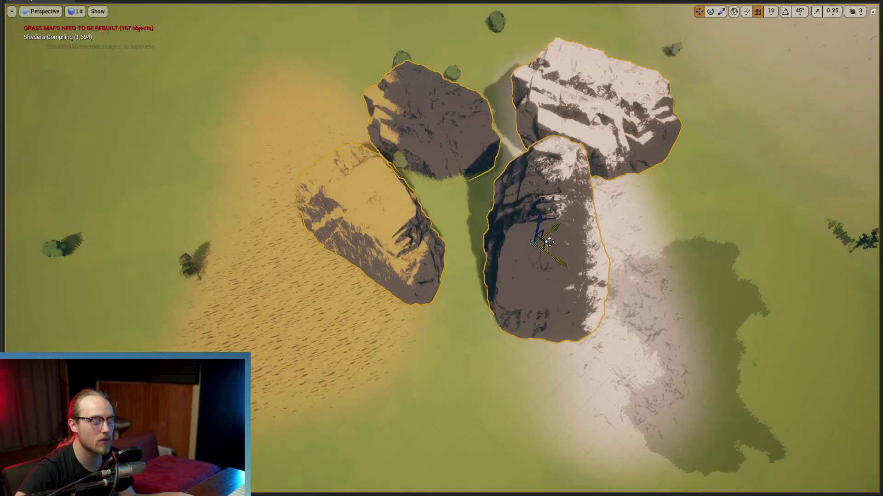
In the level viewport, inspect the snow and sand cover on the rocks and the stone ruin.
{"action": "left_click_drag", "start_coordinate": [500, 280], "coordinate": [299, 270]}
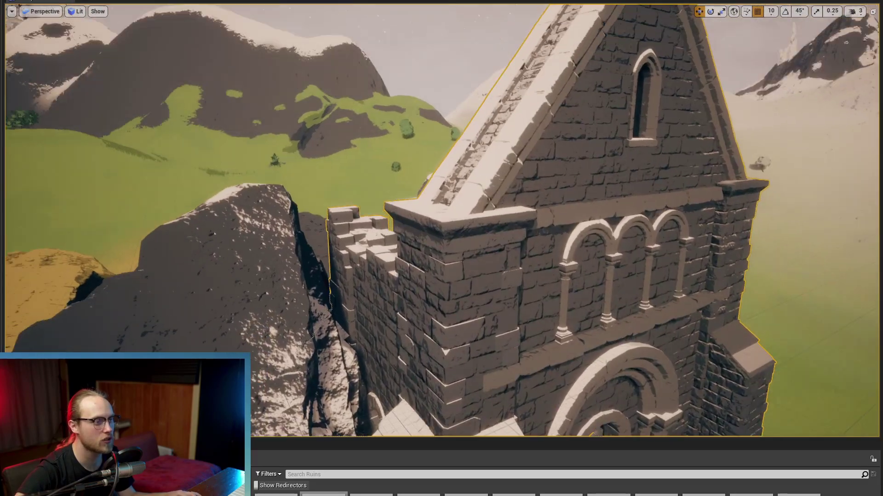
{"action": "mouse_move", "coordinate": [441, 221]}
{"action": "right_mouse_down"}
{"action": "mouse_move", "coordinate": [467, 214]}
{"action": "mouse_move", "coordinate": [442, 233]}
{"action": "mouse_move", "coordinate": [443, 257]}
{"action": "mouse_move", "coordinate": [442, 237]}
{"action": "right_mouse_up"}
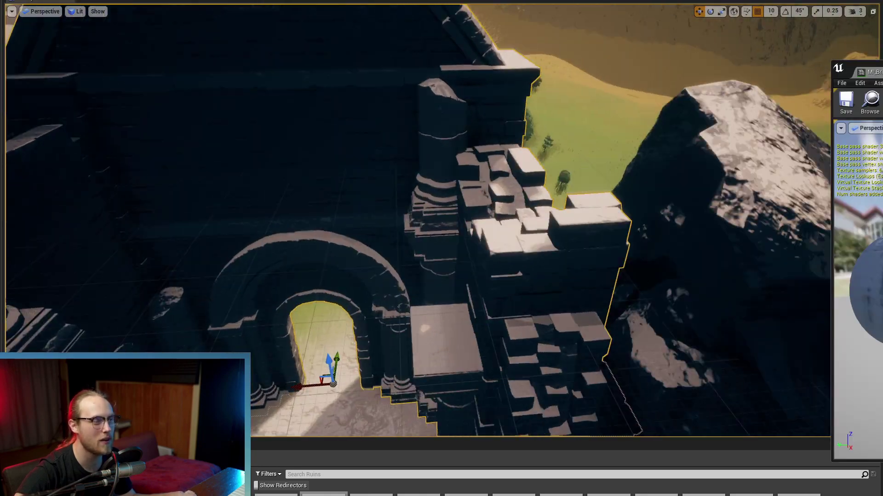
Inspect the snow-covered stone blocks in the Unlit and Brush Wireframe view modes, and return the viewport to Lit.
{"action": "right_click_drag", "start_coordinate": [441, 220], "coordinate": [490, 239]}
{"action": "right_click_drag", "start_coordinate": [447, 272], "coordinate": [506, 246]}
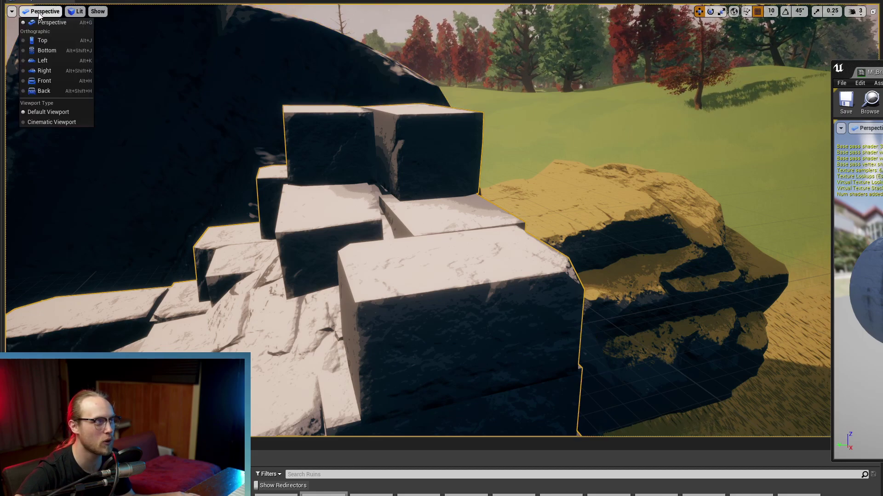
{"action": "left_click", "coordinate": [75, 11]}
{"action": "left_click", "coordinate": [89, 38]}
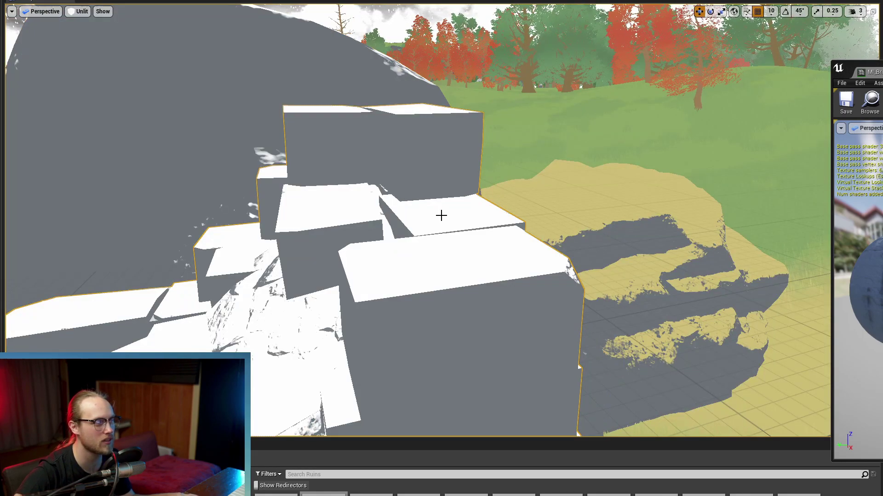
{"action": "key", "text": "alt+2"}
{"action": "left_click", "coordinate": [92, 11]}
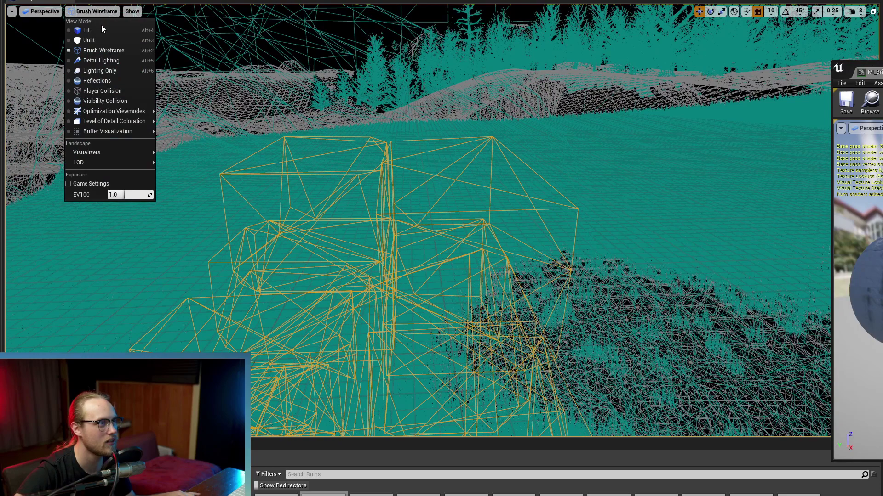
{"action": "left_click", "coordinate": [103, 28]}
{"action": "scroll", "coordinate": [570, 258], "scroll_direction": "down", "scroll_amount": 2}
{"action": "scroll", "coordinate": [570, 258], "scroll_direction": "up", "scroll_amount": 2}
{"action": "scroll", "coordinate": [391, 316], "scroll_direction": "down", "scroll_amount": 2}
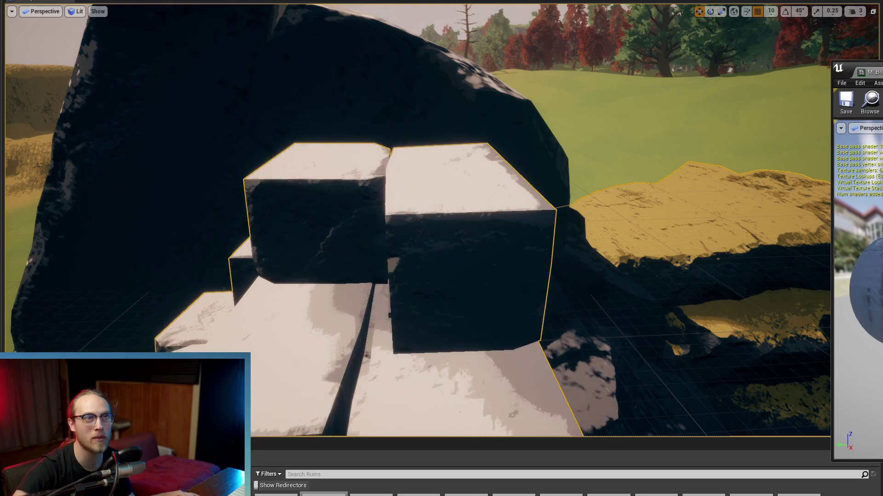
Examine the snow cover on the faces and edges of the stacked stone bricks from several angles.
{"action": "right_click_drag", "start_coordinate": [414, 229], "coordinate": [496, 234]}
{"action": "mouse_move", "coordinate": [528, 209]}
{"action": "right_mouse_down"}
{"action": "mouse_move", "coordinate": [515, 216]}
{"action": "mouse_move", "coordinate": [506, 202]}
{"action": "mouse_move", "coordinate": [528, 209]}
{"action": "right_mouse_up"}
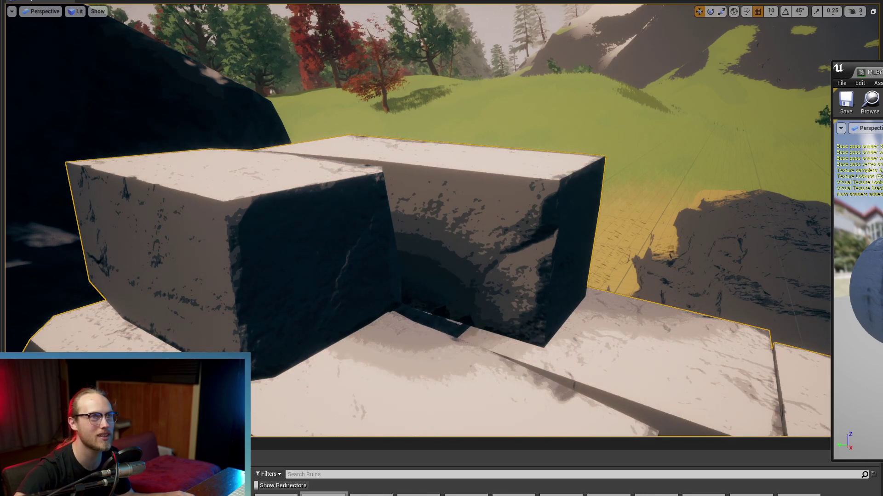
{"action": "right_click_drag", "start_coordinate": [441, 221], "coordinate": [506, 258]}
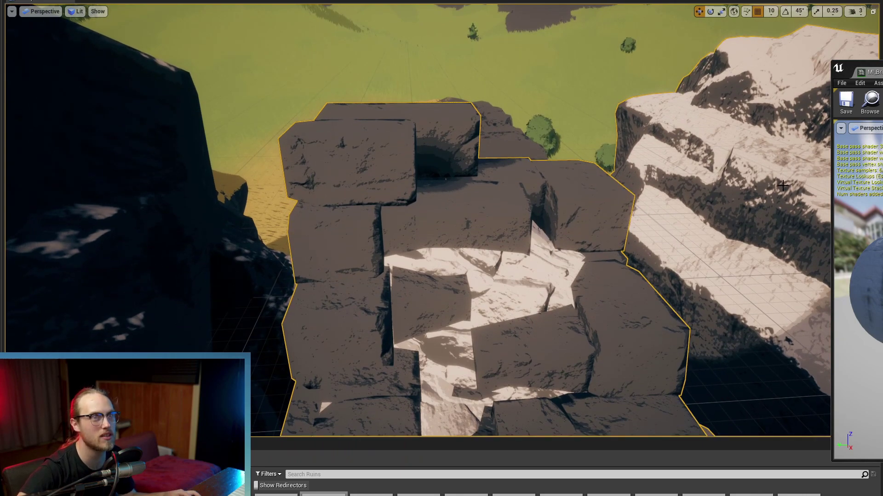
{"action": "left_click_drag", "start_coordinate": [877, 65], "coordinate": [801, 42]}
{"action": "mouse_move", "coordinate": [441, 221]}
{"action": "right_mouse_down"}
{"action": "mouse_move", "coordinate": [436, 184]}
{"action": "mouse_move", "coordinate": [441, 221]}
{"action": "right_mouse_up"}
{"action": "key", "text": "w"}
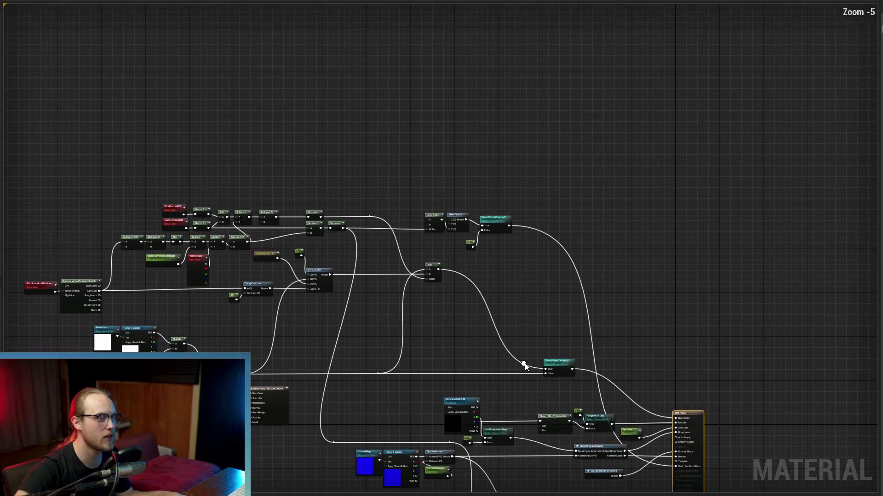
In the MM_Props graph, examine the Lerp(0,15) and MakeFloat3 offset chain and follow its Snow/Sand-Covered? switch output.
{"action": "scroll", "coordinate": [455, 351], "scroll_direction": "up", "scroll_amount": 6}
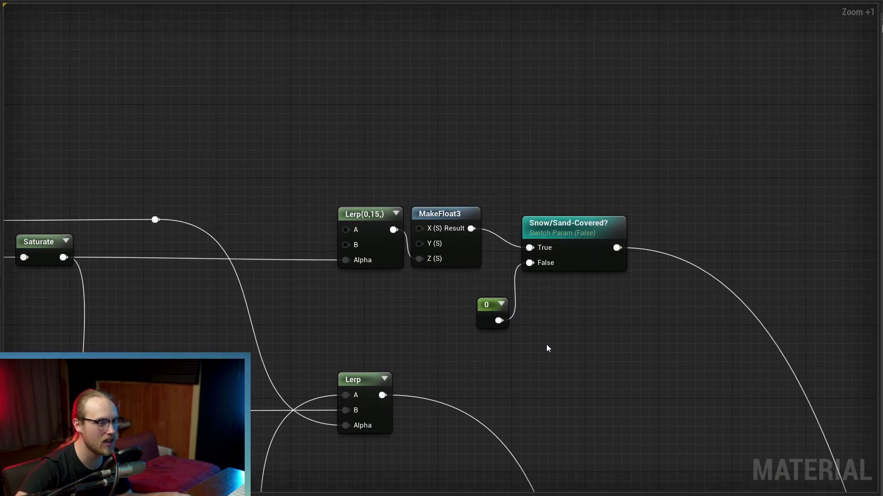
{"action": "right_click_drag", "start_coordinate": [546, 348], "coordinate": [446, 245]}
{"action": "scroll", "coordinate": [509, 300], "scroll_direction": "down", "scroll_amount": 2}
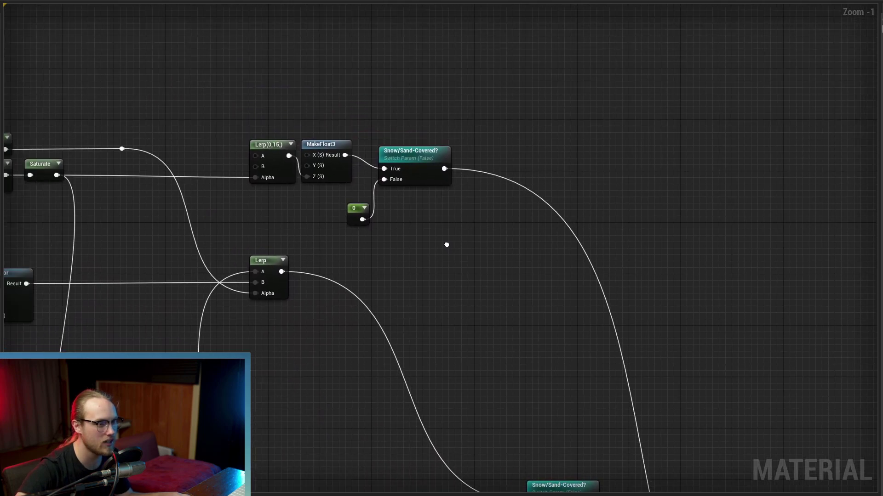
{"action": "left_click_drag", "start_coordinate": [550, 189], "coordinate": [650, 189]}
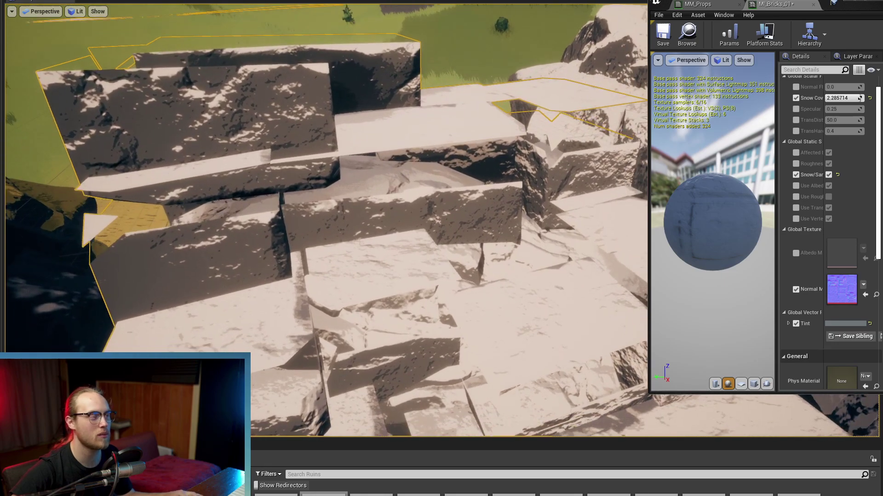
In the MI_Bricks_01 instance, turn off the Use Vertex static switch and set the snow cover amount to 2.5.
{"action": "right_click_drag", "start_coordinate": [440, 78], "coordinate": [440, 78]}
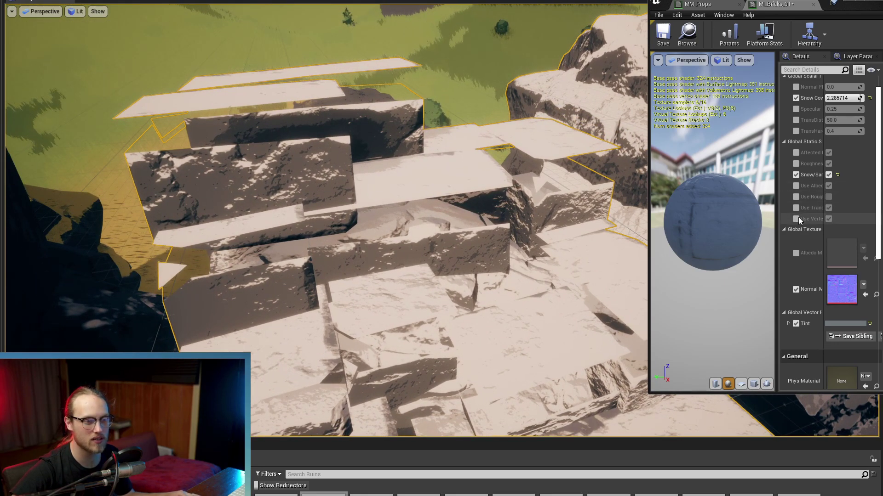
{"action": "left_click", "coordinate": [829, 218]}
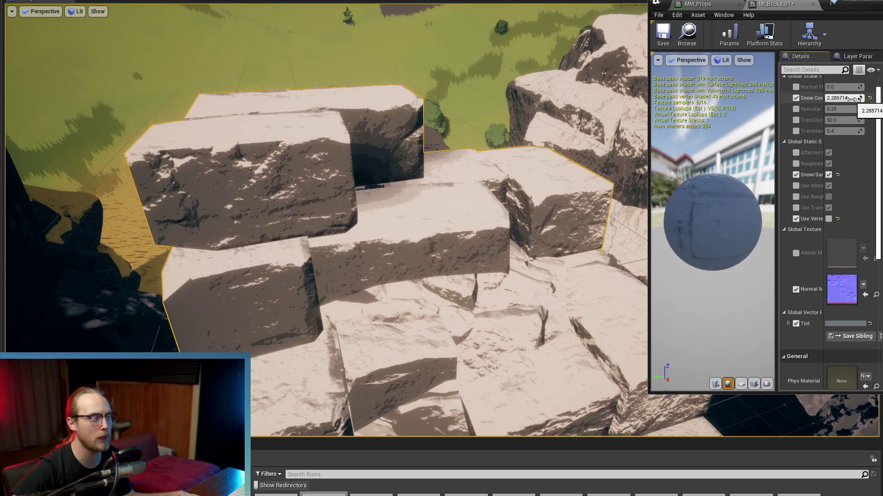
{"action": "mouse_move", "coordinate": [856, 98]}
{"action": "left_mouse_down"}
{"action": "mouse_move", "coordinate": [846, 98]}
{"action": "mouse_move", "coordinate": [863, 98]}
{"action": "left_mouse_up"}
{"action": "mouse_move", "coordinate": [466, 257]}
{"action": "right_mouse_down"}
{"action": "mouse_move", "coordinate": [501, 275]}
{"action": "mouse_move", "coordinate": [469, 264]}
{"action": "mouse_move", "coordinate": [467, 243]}
{"action": "right_mouse_up"}
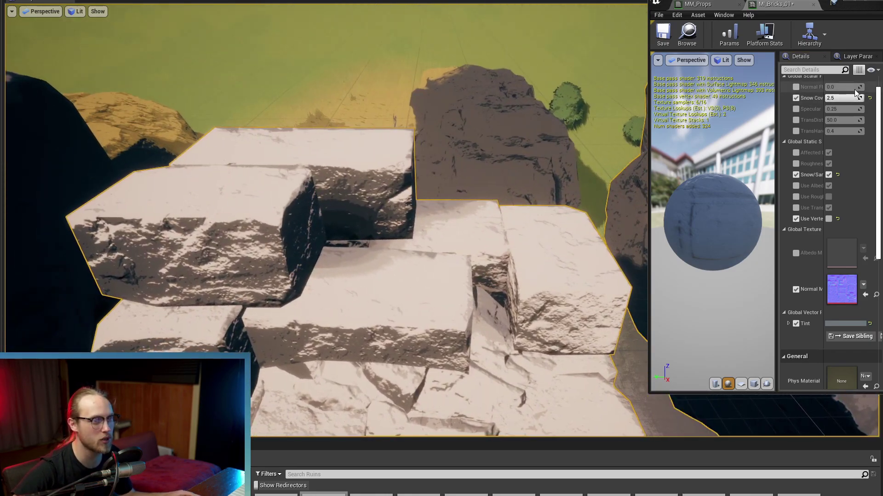
{"action": "left_click_drag", "start_coordinate": [852, 98], "coordinate": [841, 98]}
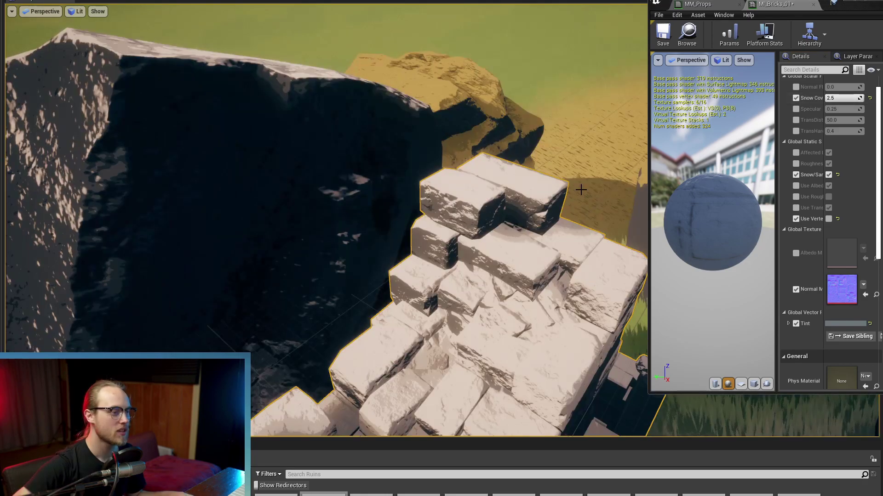